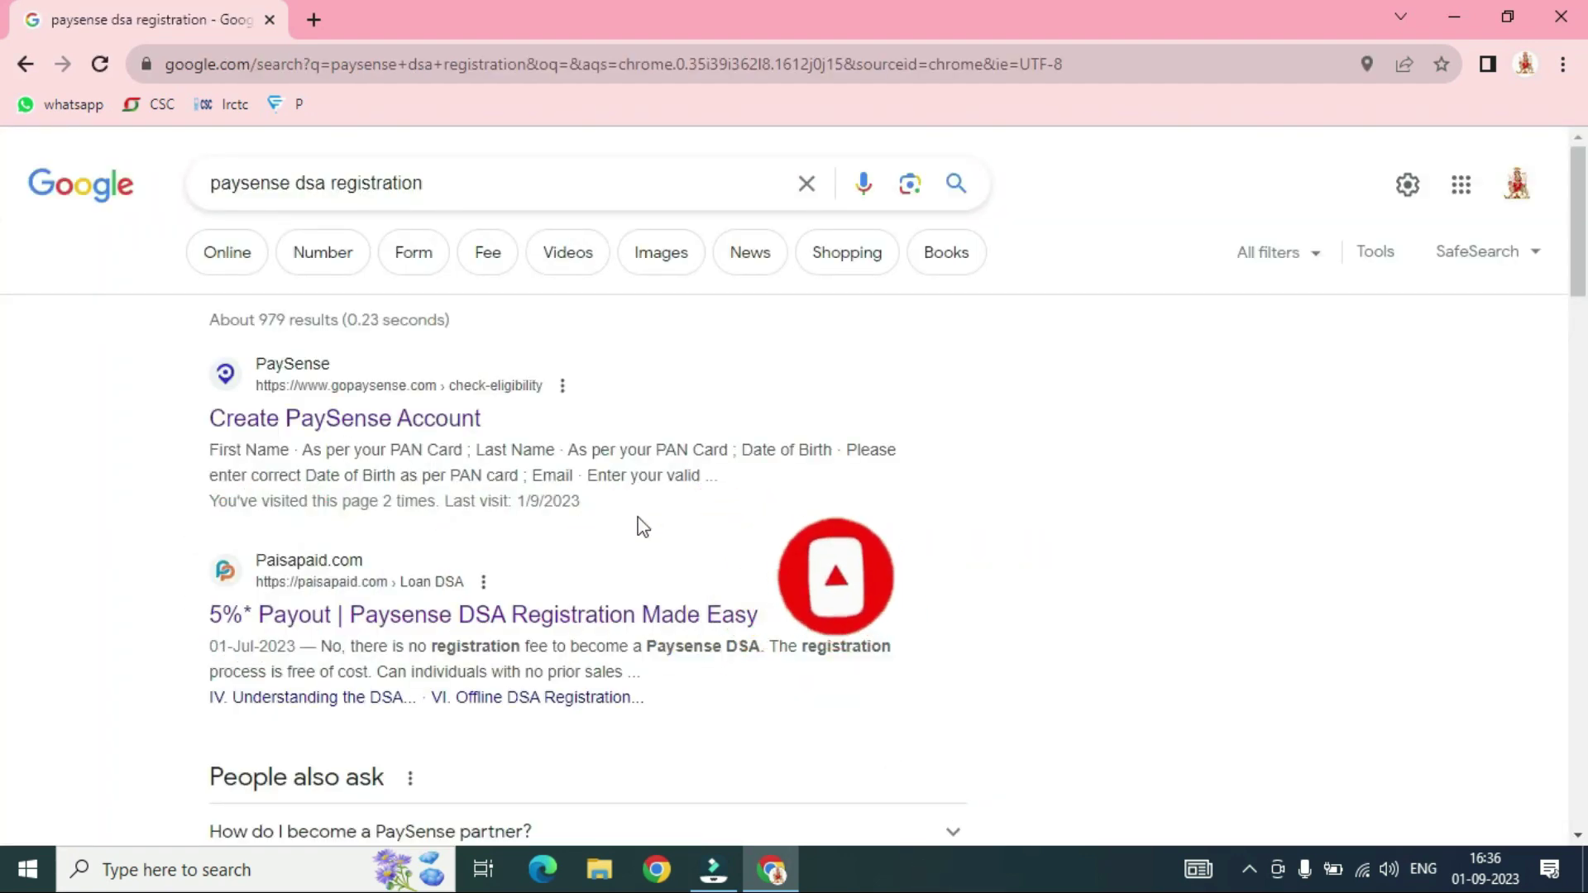
Look over the 'paysense dsa registration' search results, then open a fresh Chrome window
{"action": "scroll", "coordinate": [759, 500], "scroll_direction": "down", "scroll_amount": 3}
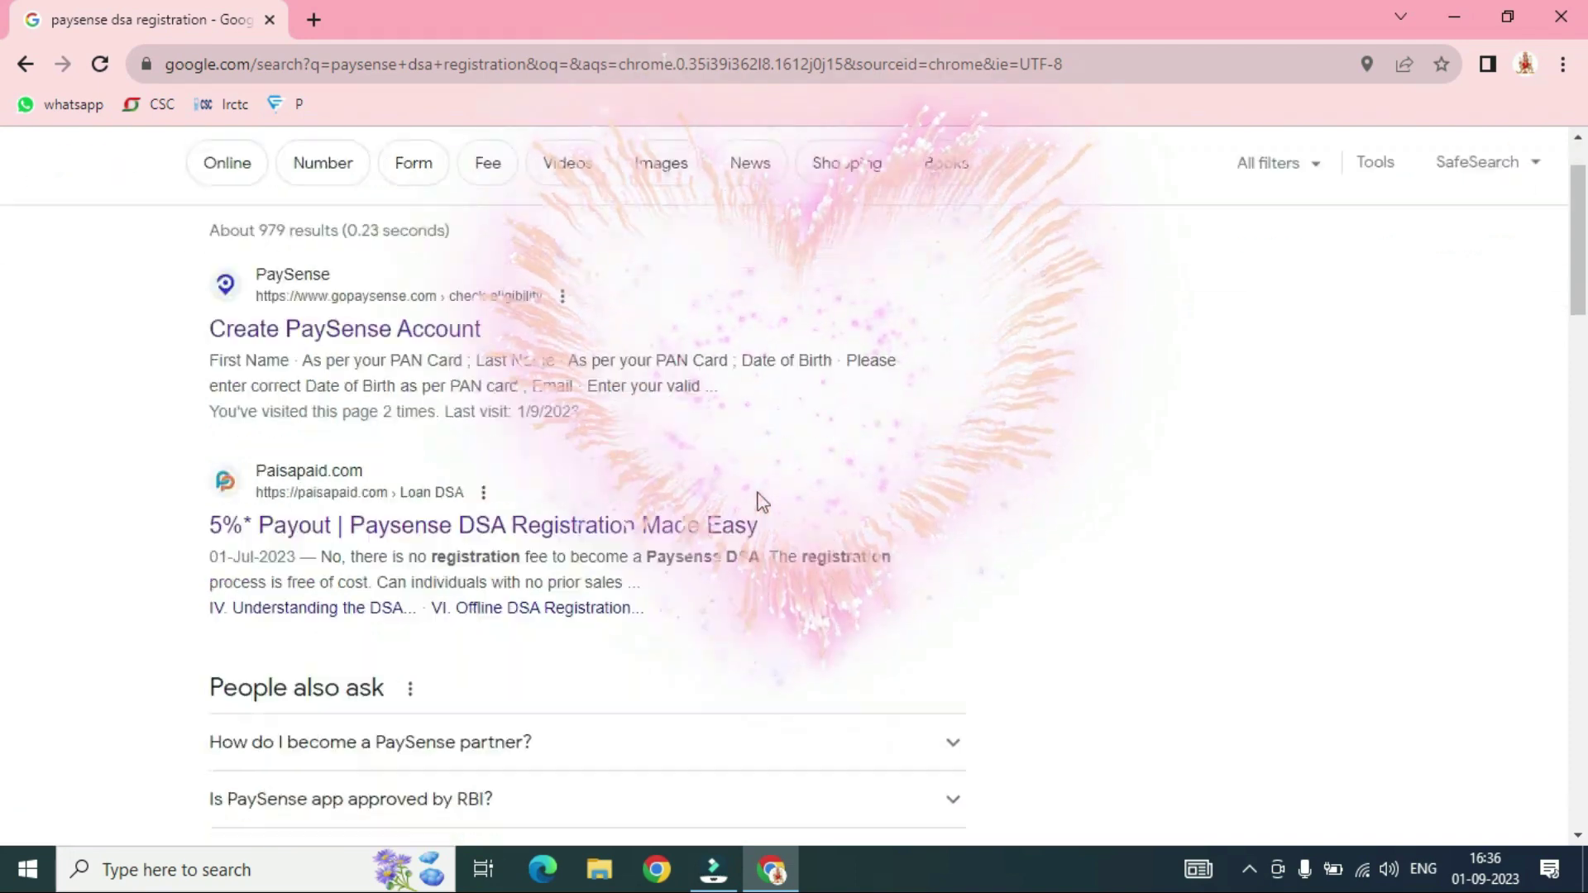
{"action": "scroll", "coordinate": [798, 422], "scroll_direction": "up", "scroll_amount": 2}
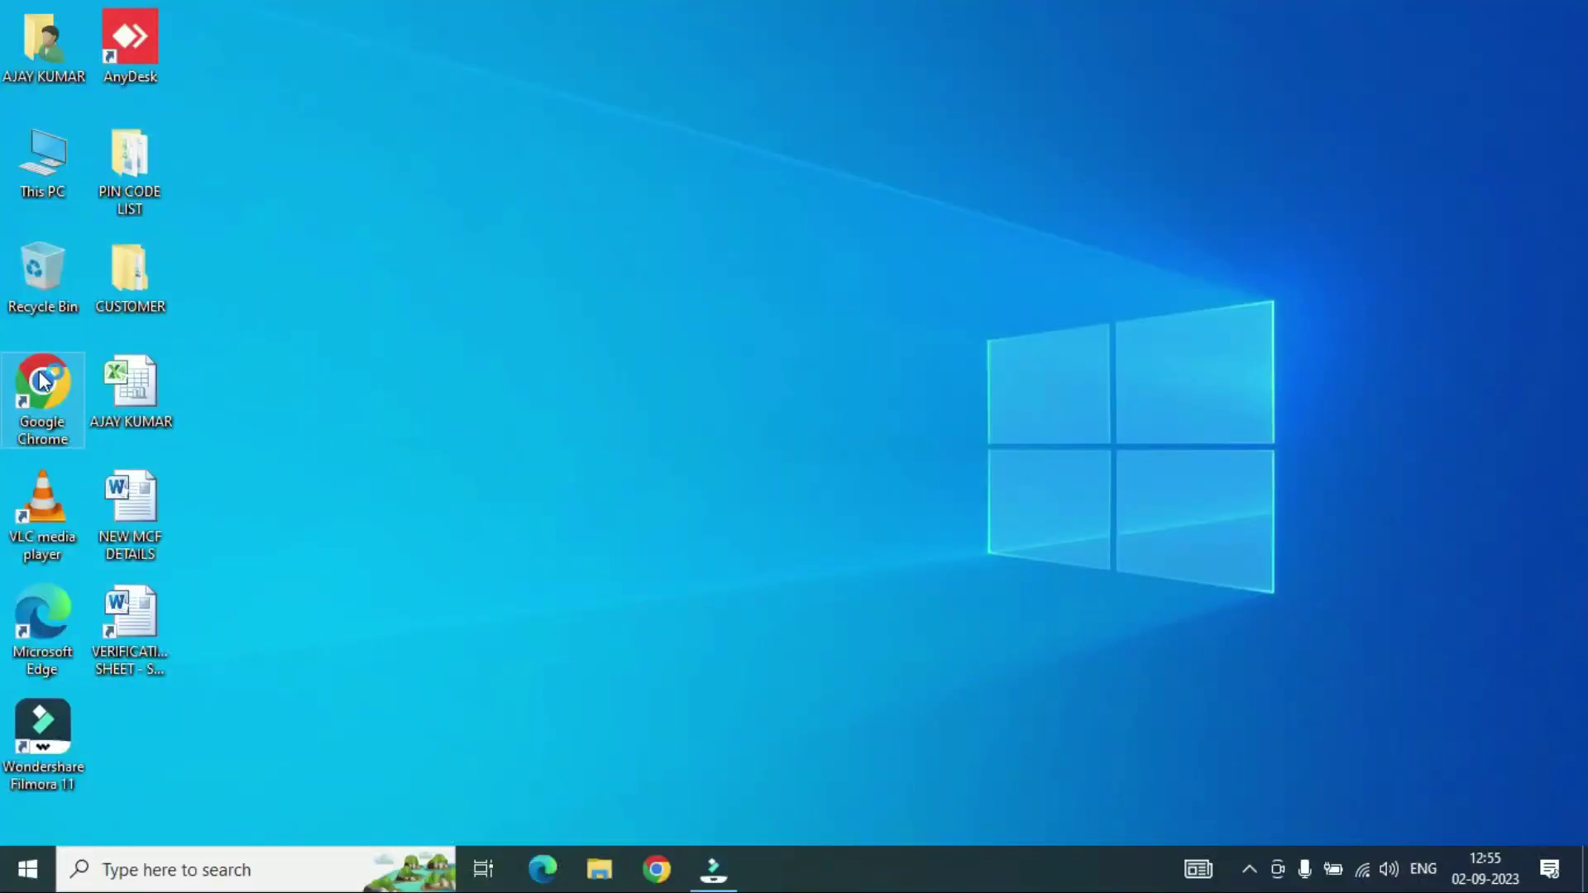
{"action": "double_click", "coordinate": [43, 381]}
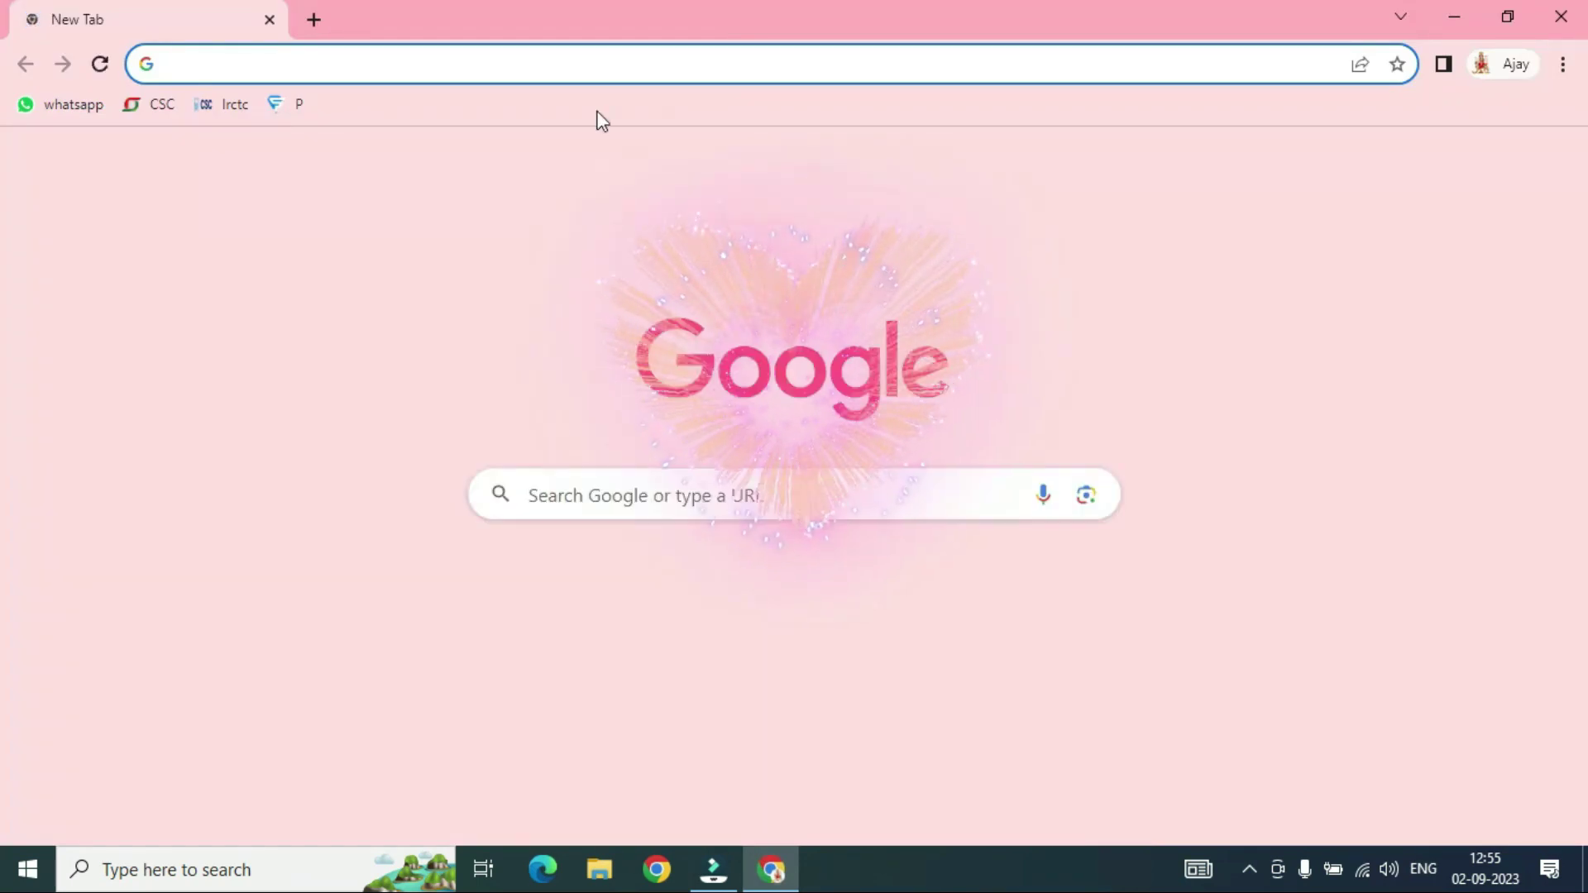
Go to the PaySense partners login page from the 'P' bookmark and sign in
{"action": "left_click", "coordinate": [291, 105]}
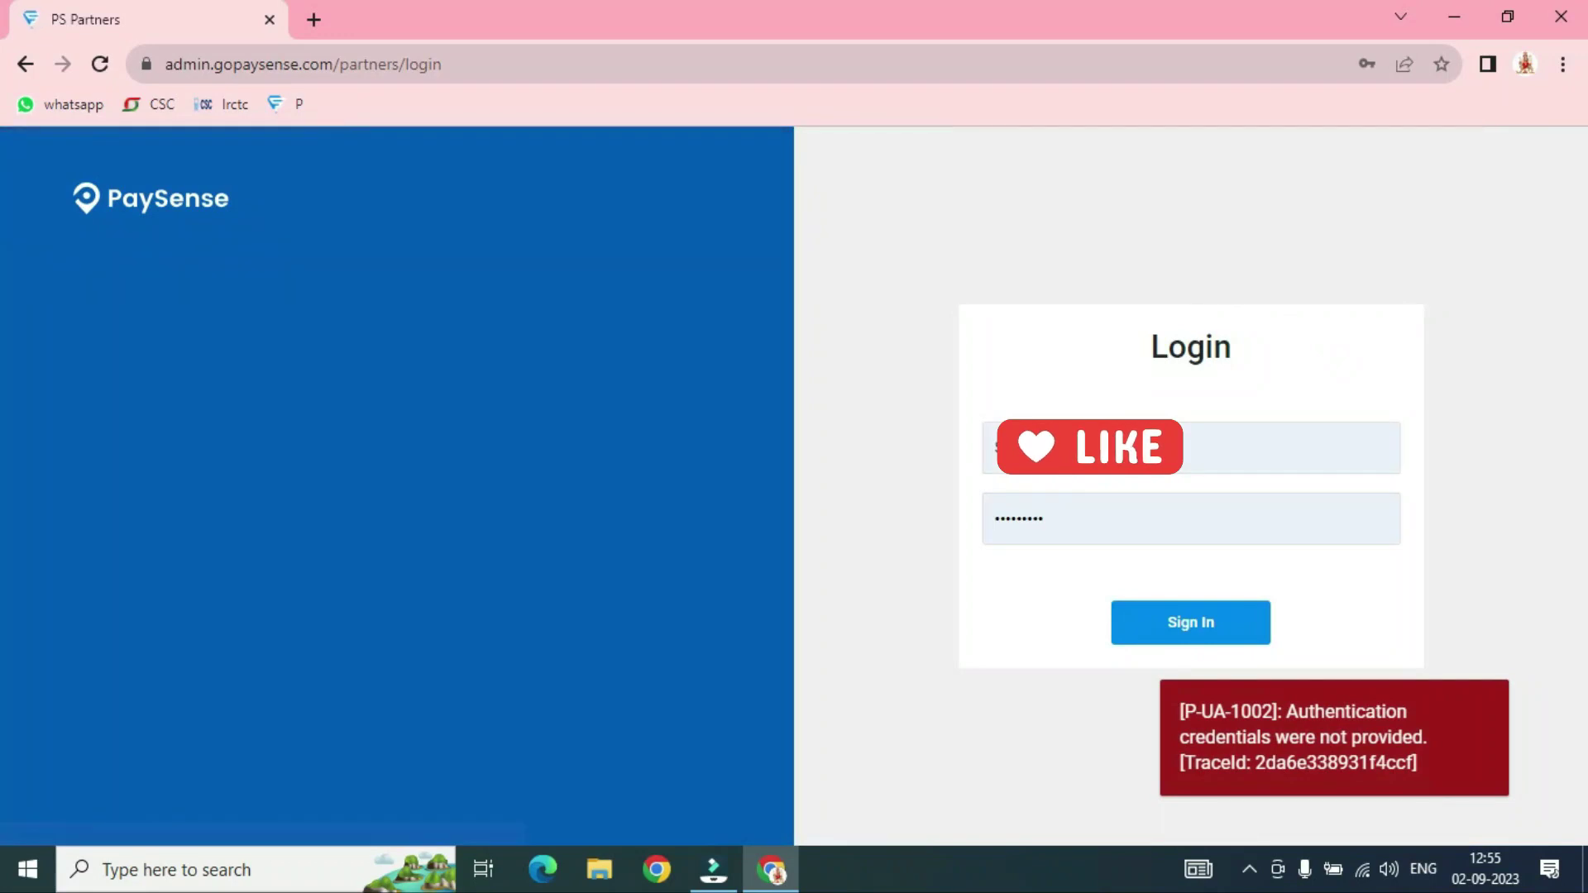
{"action": "left_click", "coordinate": [1193, 631]}
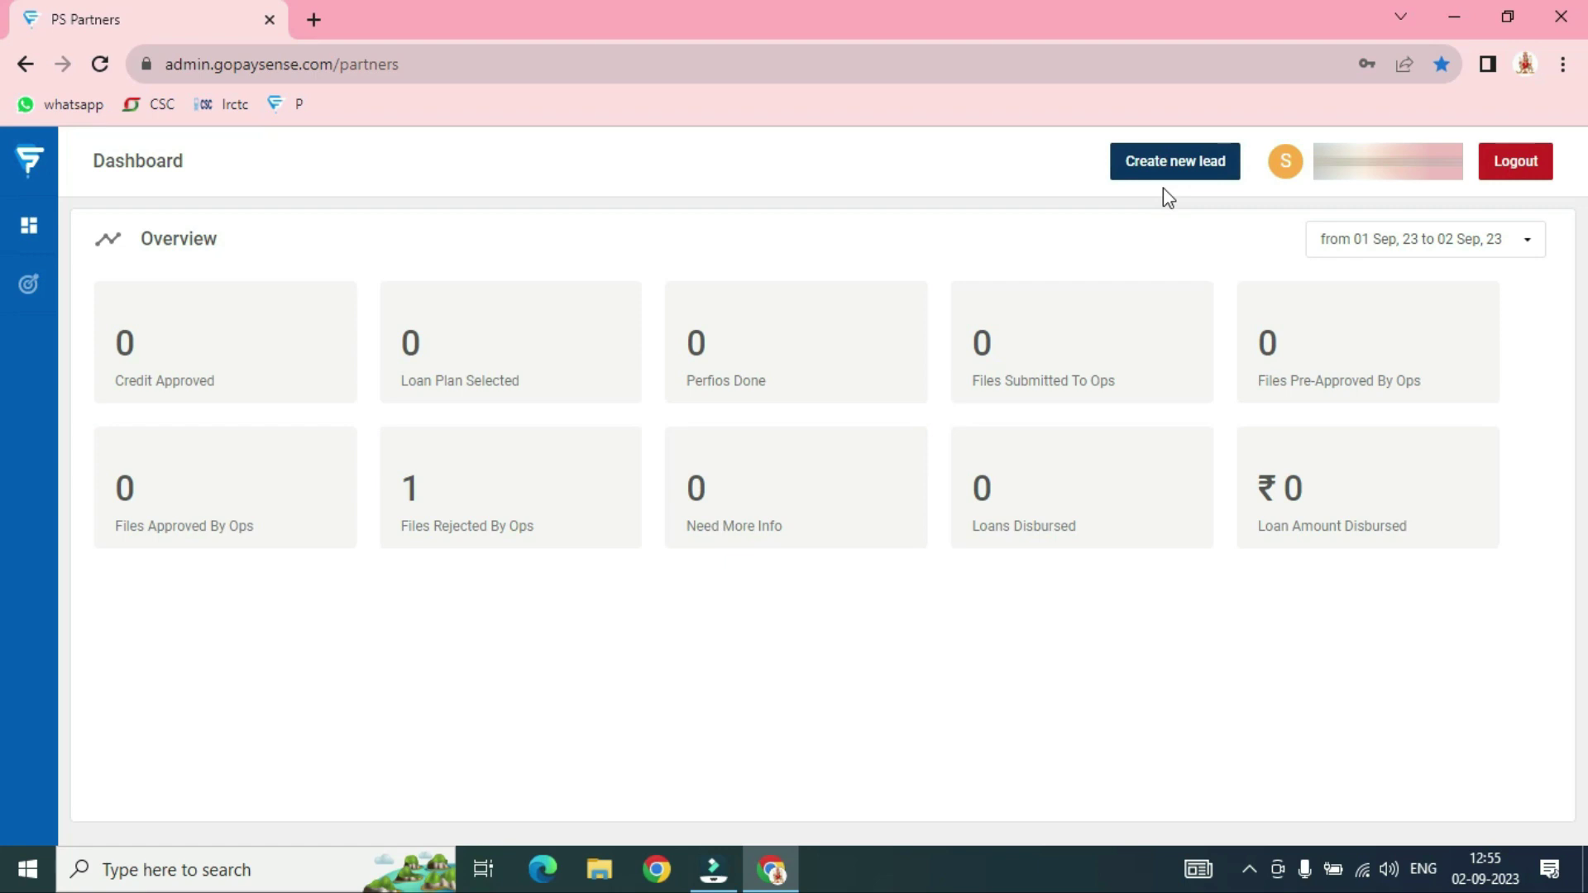
Start a new lead, drop the mobile-number search, and choose Create under Create new customer
{"action": "left_click", "coordinate": [1181, 159]}
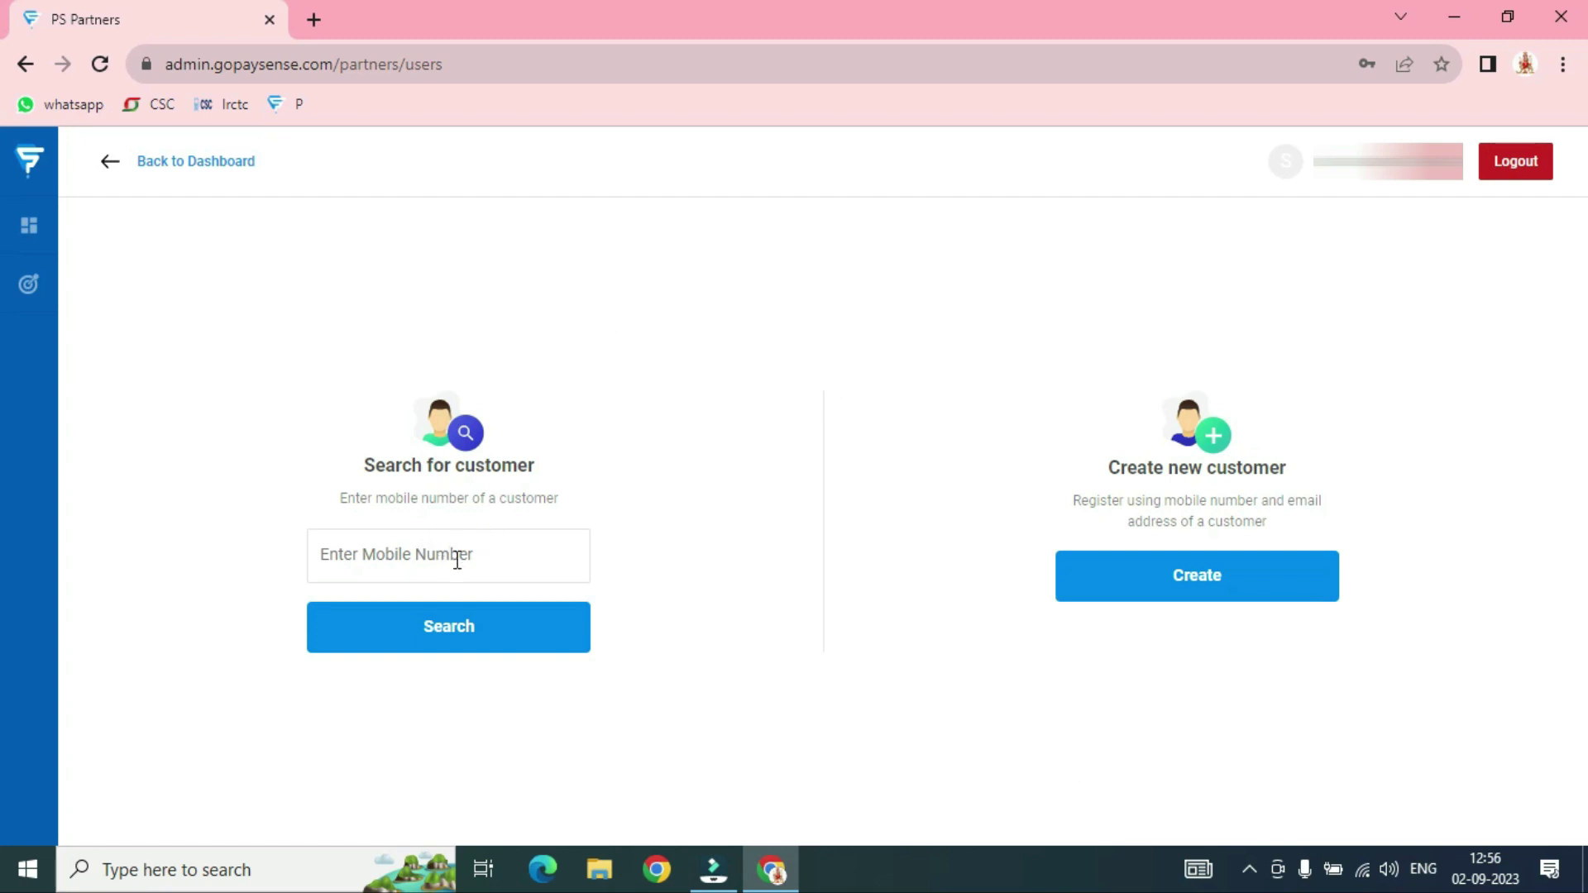
{"action": "left_click", "coordinate": [426, 559]}
{"action": "type", "text": "9957"}
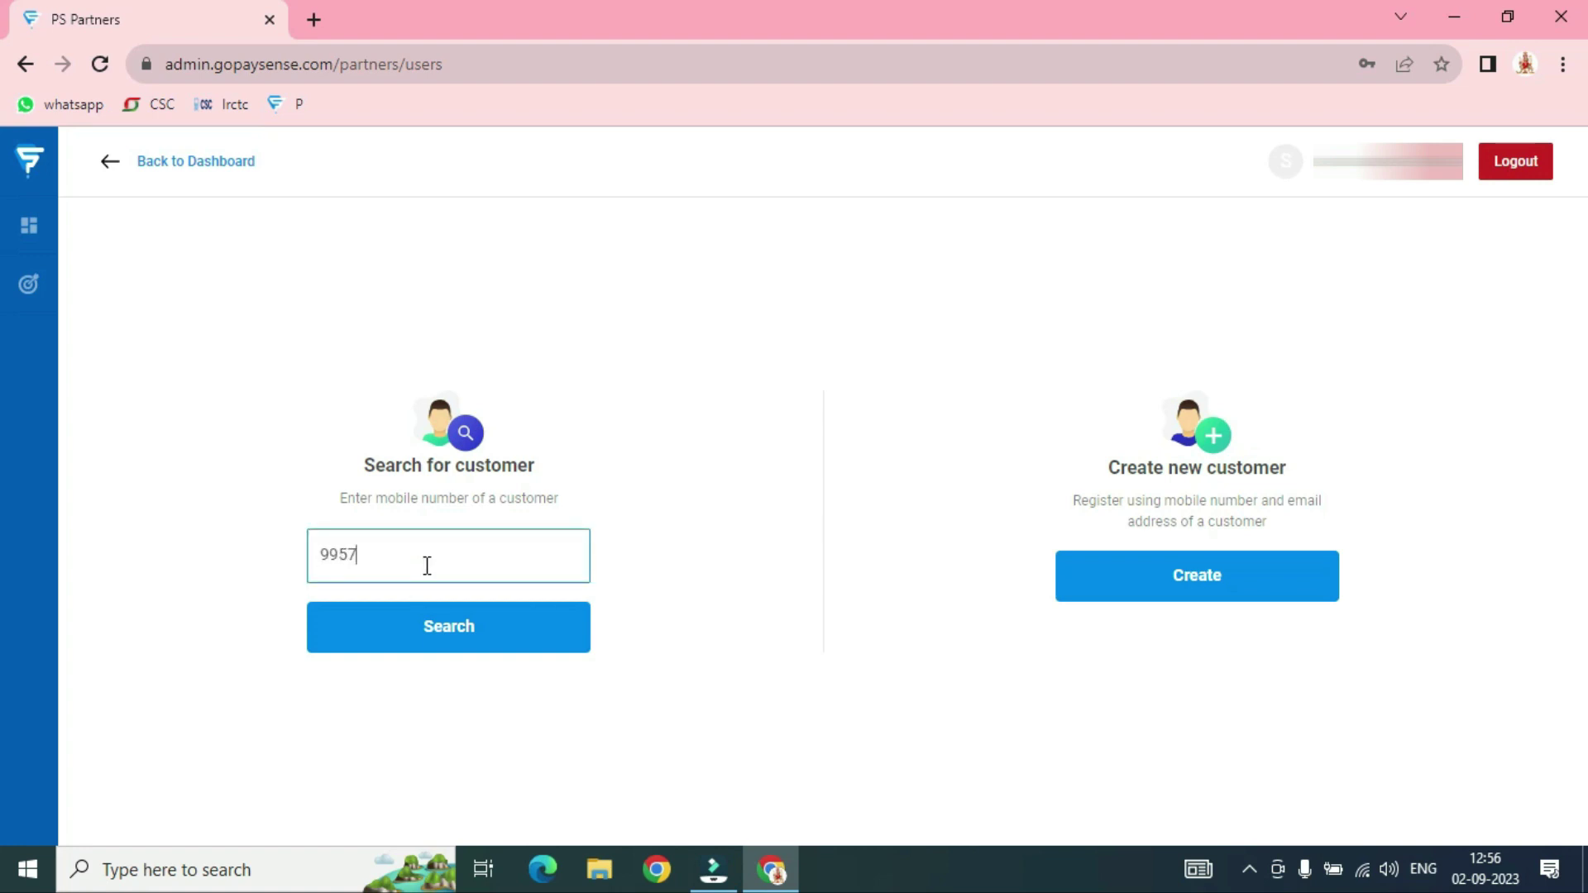
{"action": "key", "text": "BackSpace"}
{"action": "key", "text": "BackSpace"}
{"action": "key", "text": "BackSpace"}
{"action": "left_click", "coordinate": [633, 498]}
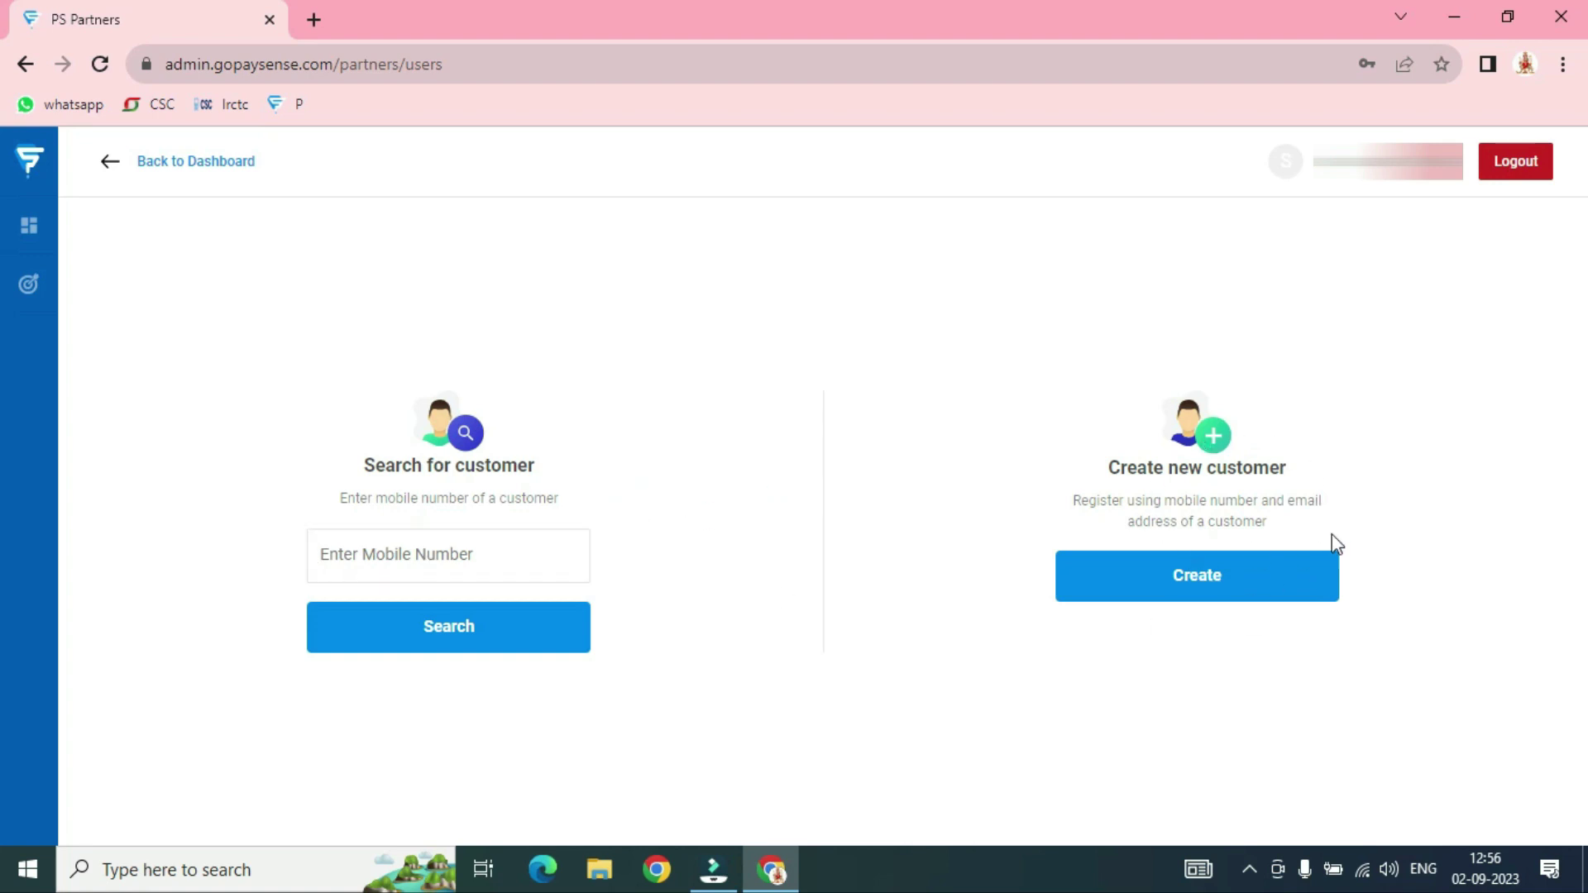
{"action": "left_click", "coordinate": [1201, 585]}
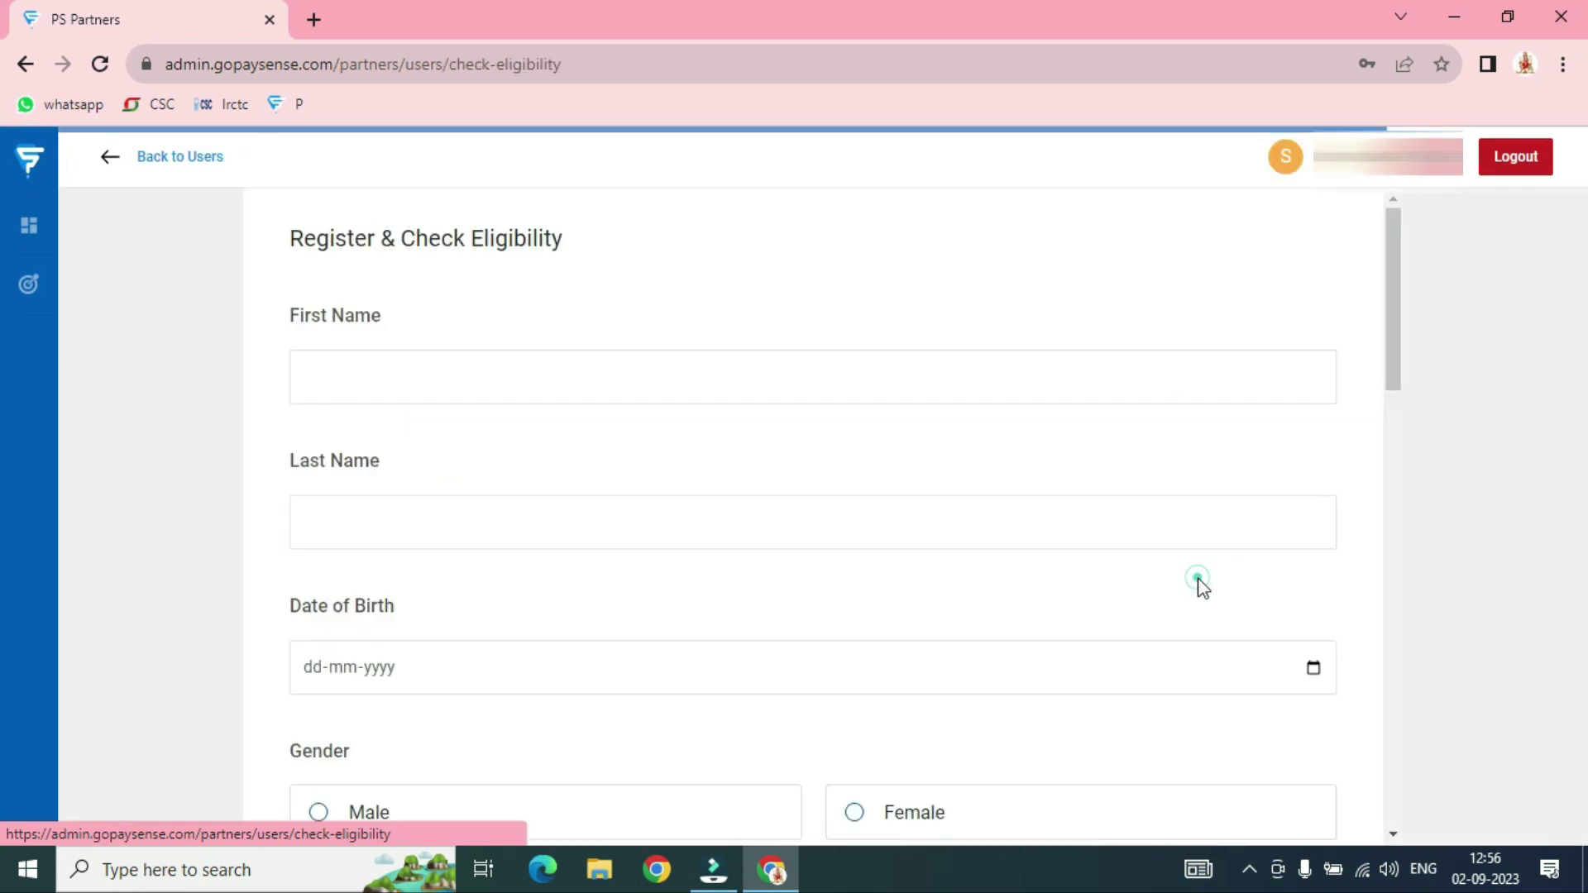
Enter the customer's first name and last name on the registration form
{"action": "left_click", "coordinate": [409, 383]}
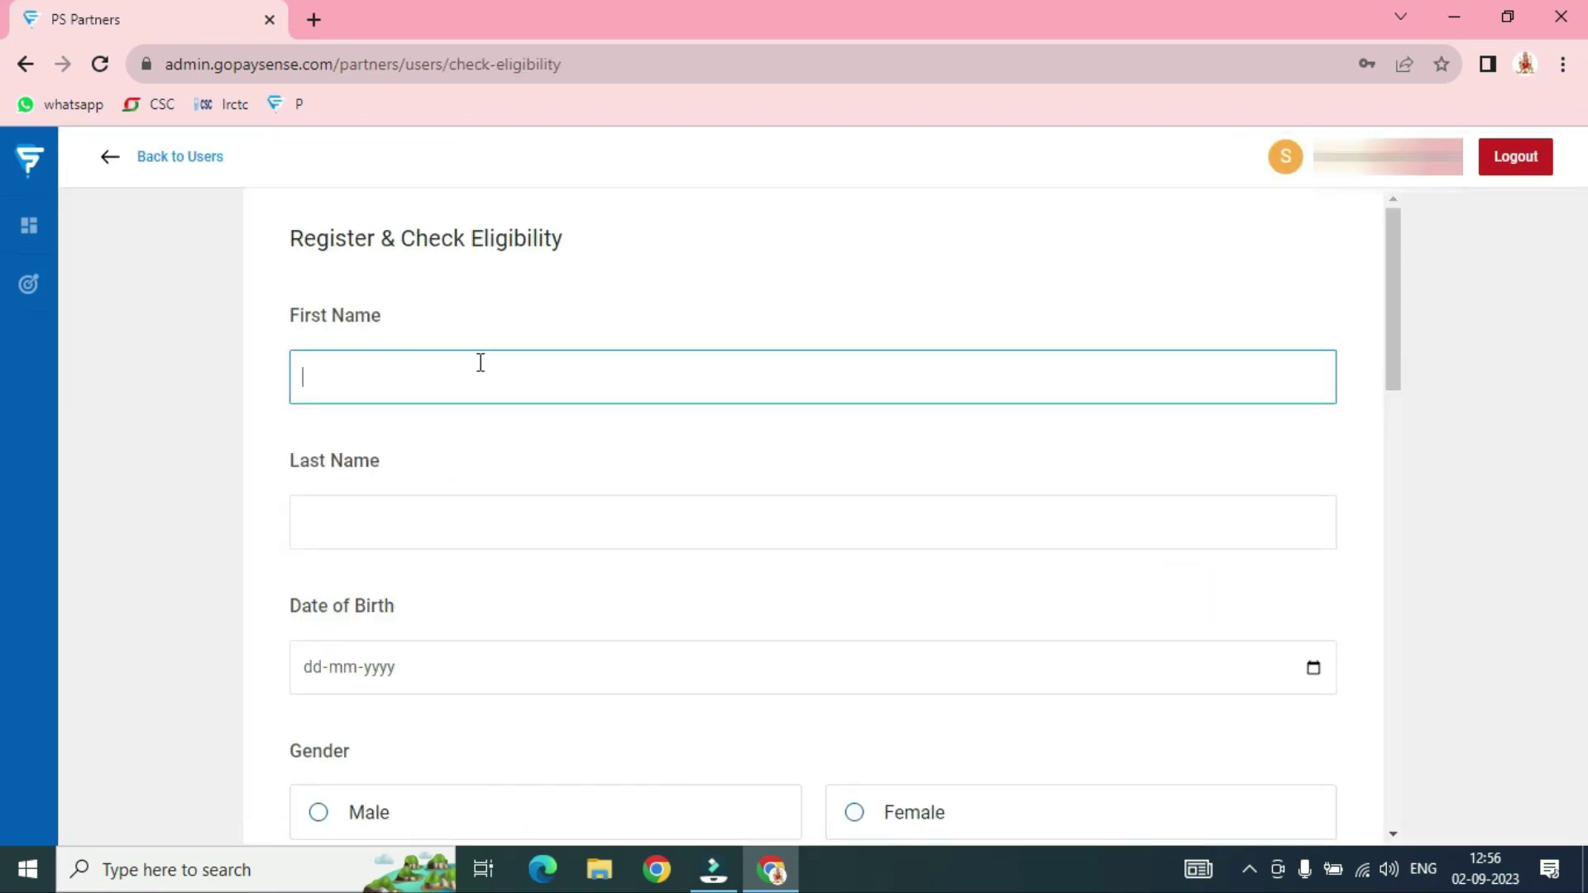
{"action": "left_click", "coordinate": [432, 515]}
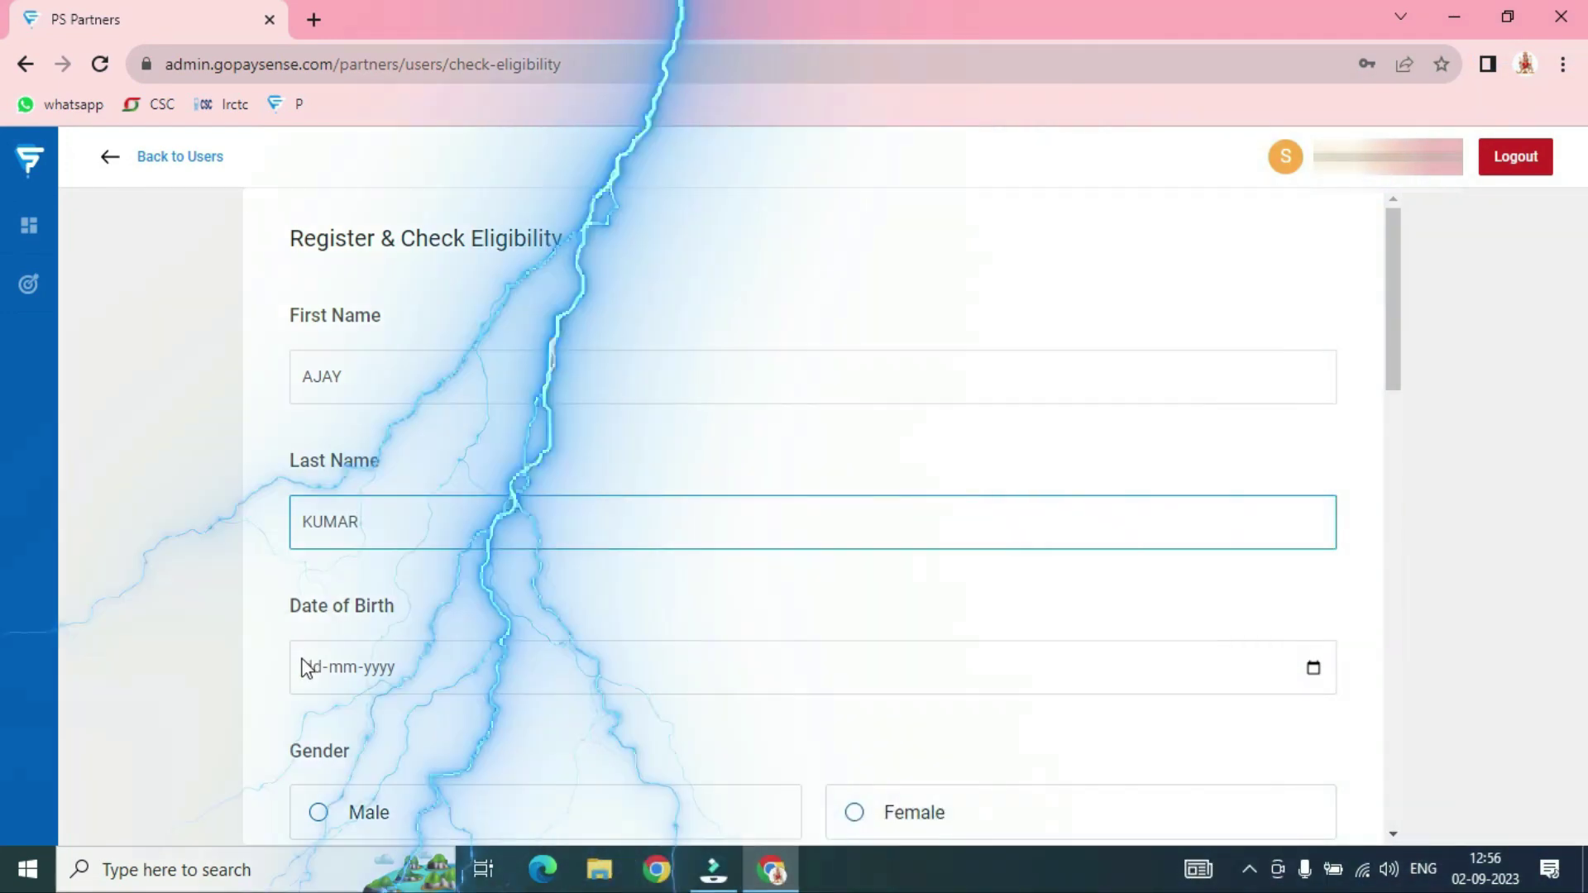
Fill in the customer's date of birth and mobile number
{"action": "left_click", "coordinate": [312, 668]}
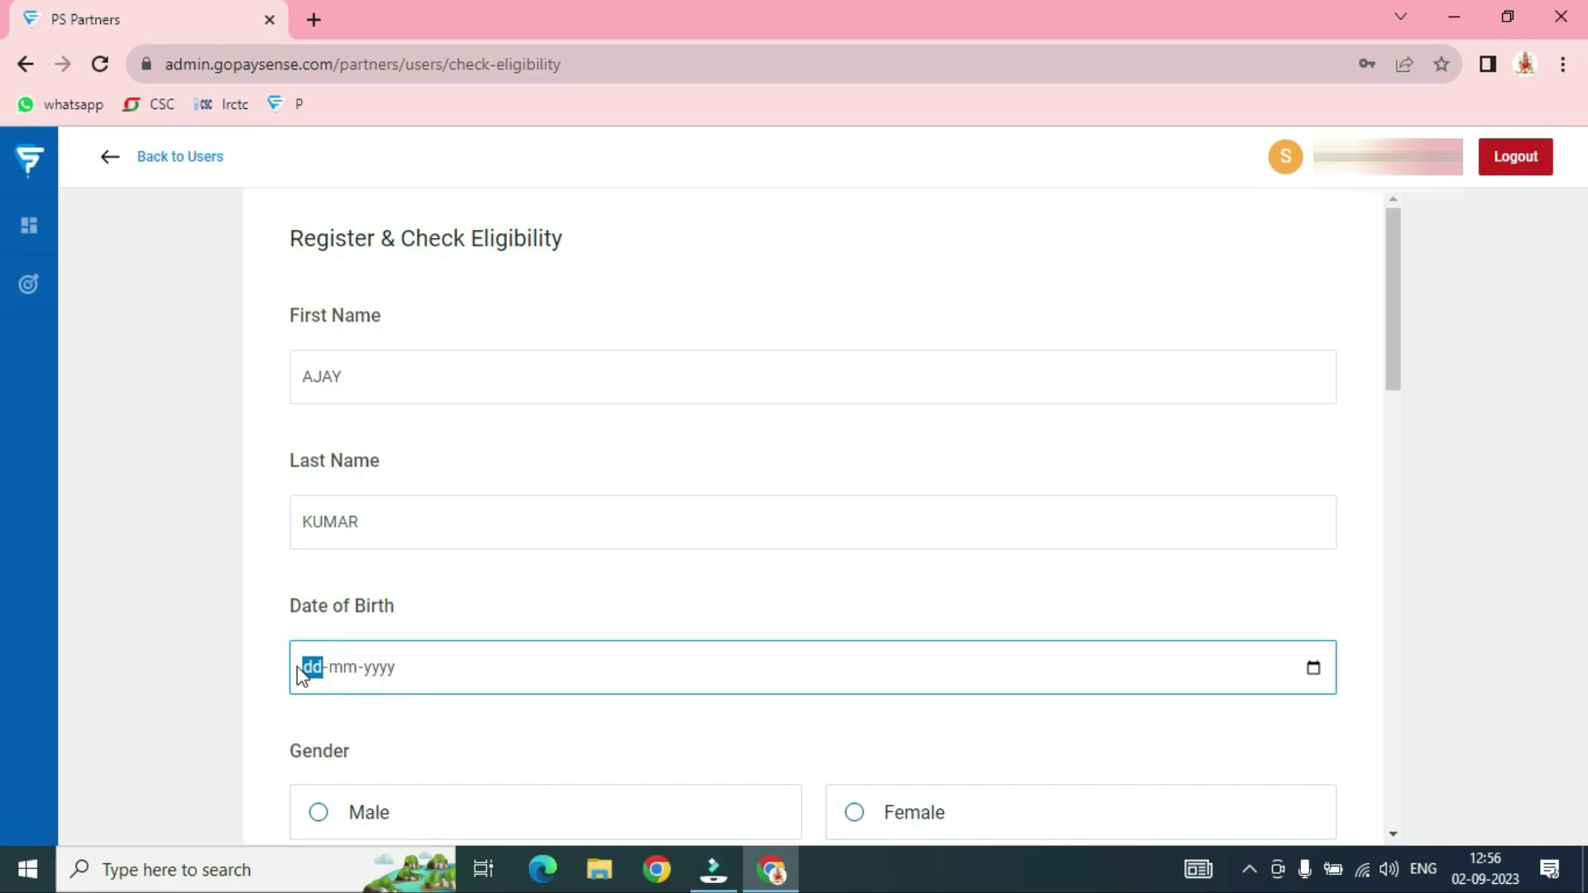
{"action": "type", "text": "01-01"}
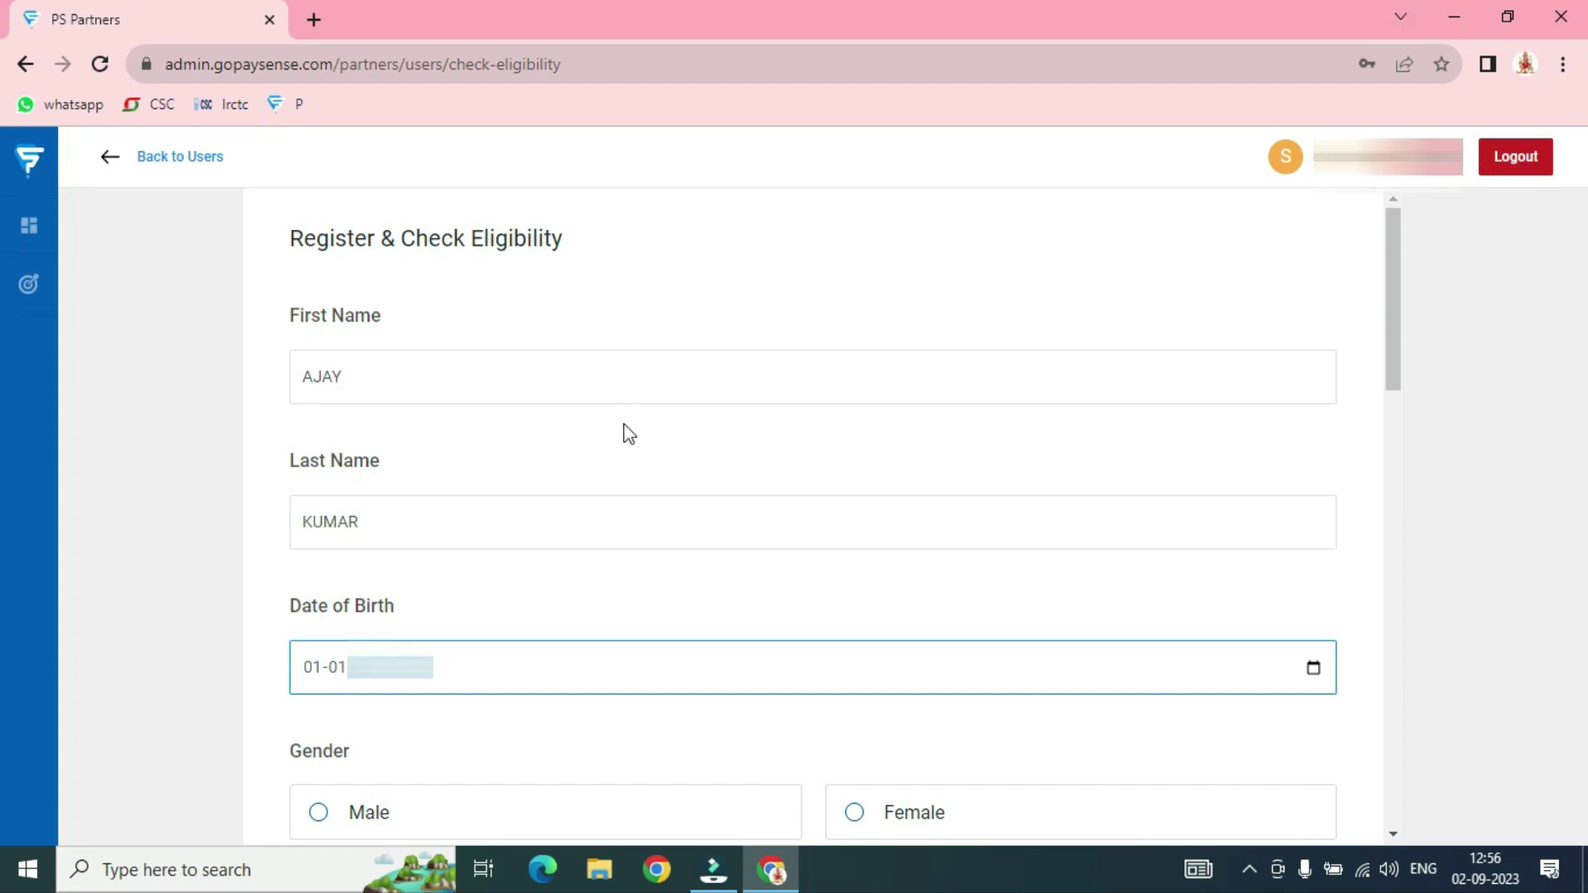
{"action": "key", "text": "Tab"}
{"action": "key", "text": "Tab"}
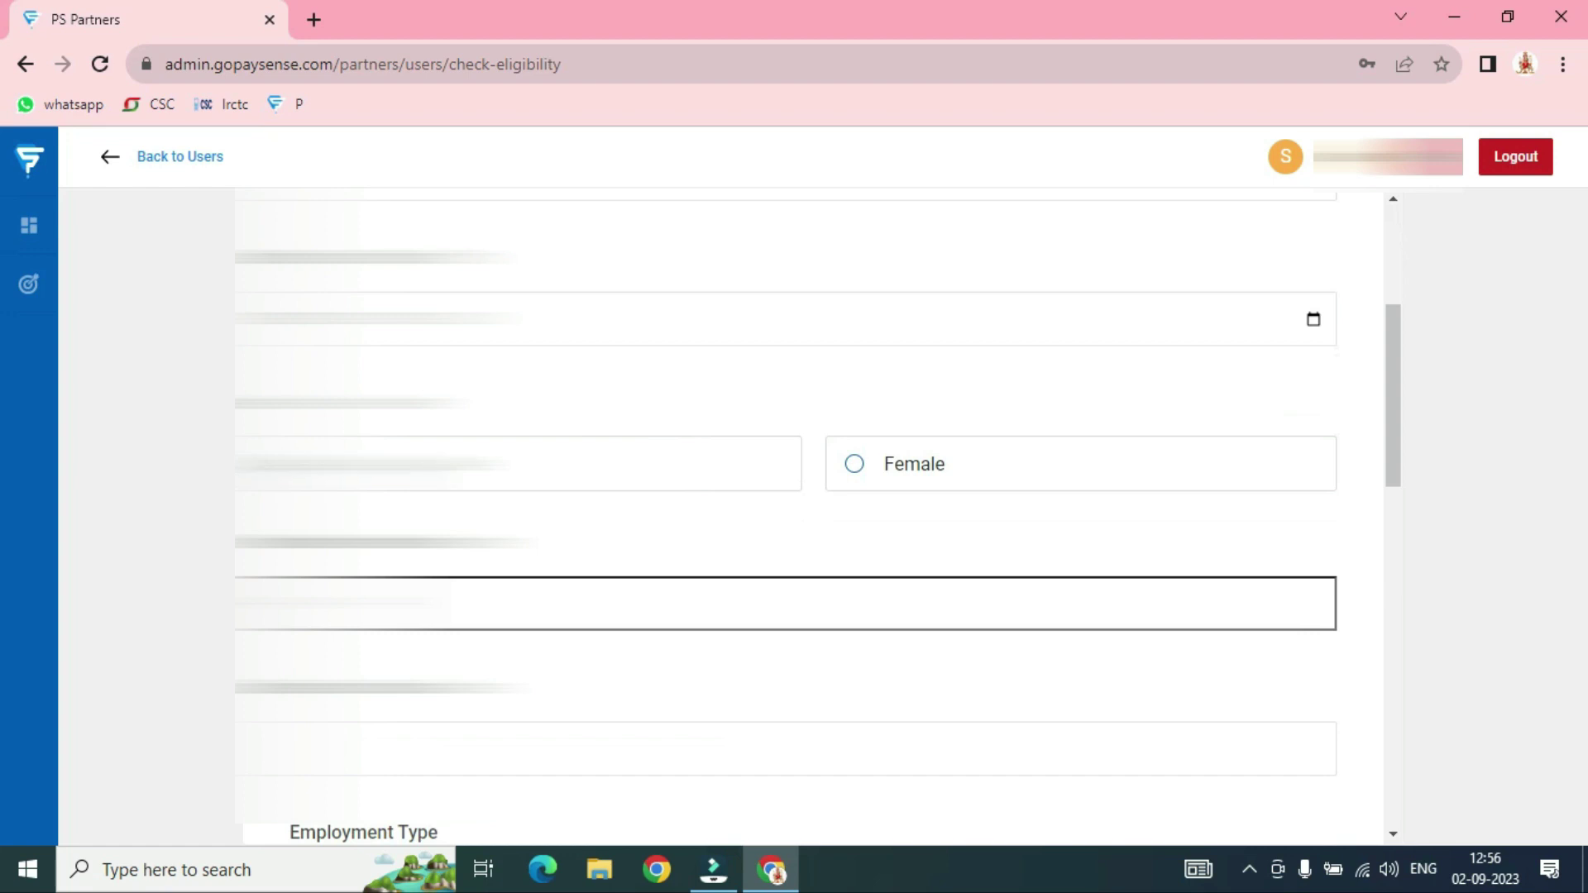
{"action": "scroll", "coordinate": [785, 512], "scroll_direction": "down", "scroll_amount": 4}
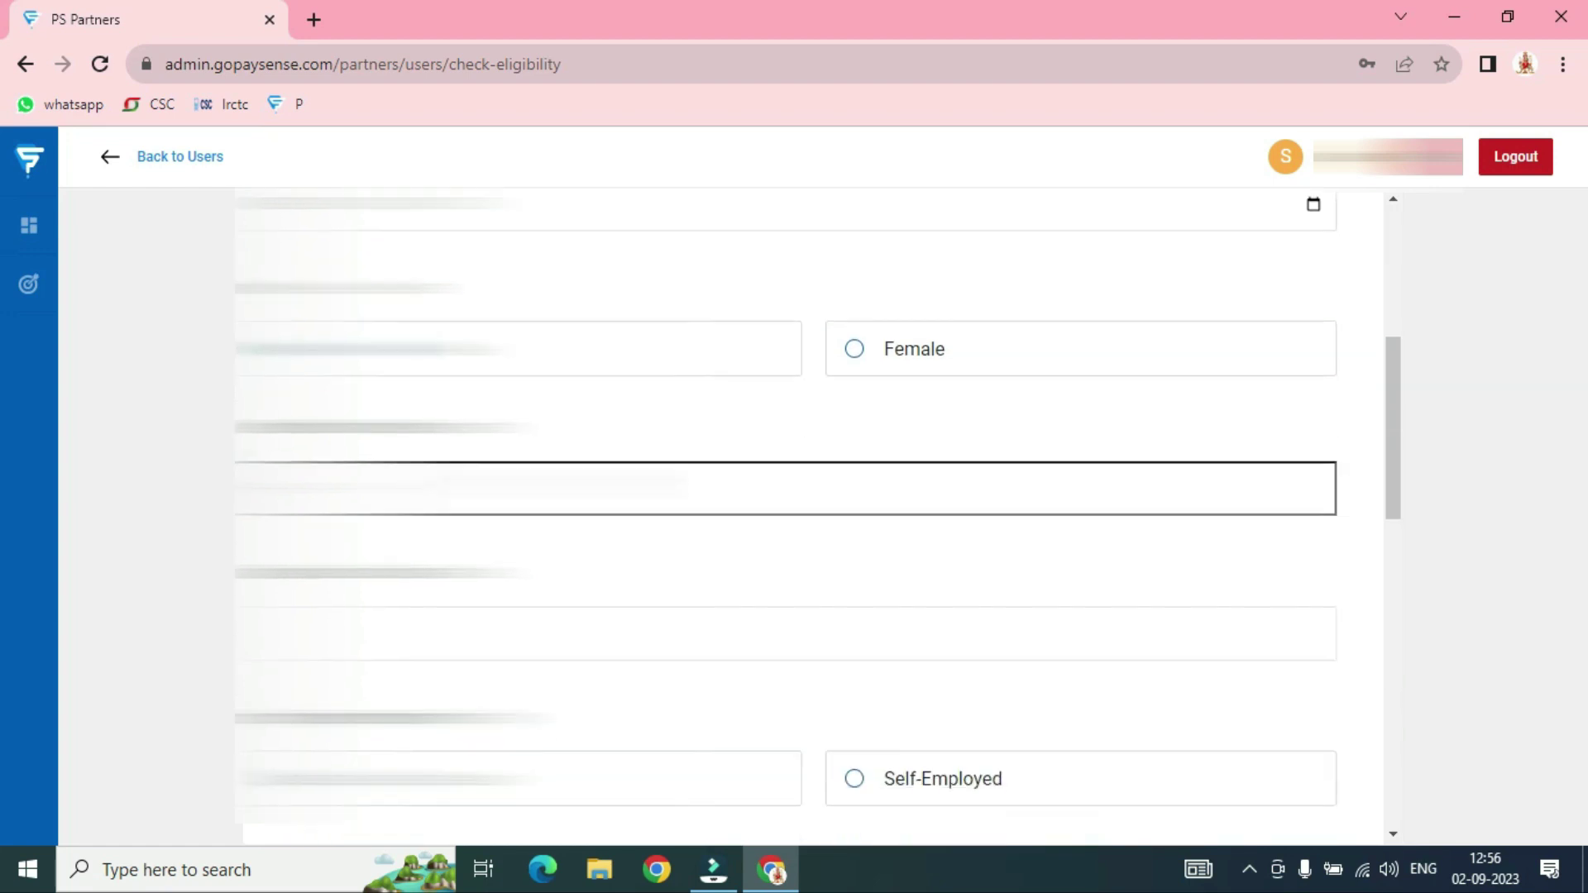
{"action": "scroll", "coordinate": [524, 262], "scroll_direction": "down", "scroll_amount": 1}
{"action": "scroll", "coordinate": [524, 262], "scroll_direction": "up", "scroll_amount": 1}
{"action": "left_click", "coordinate": [502, 258]}
{"action": "type", "text": "998765"}
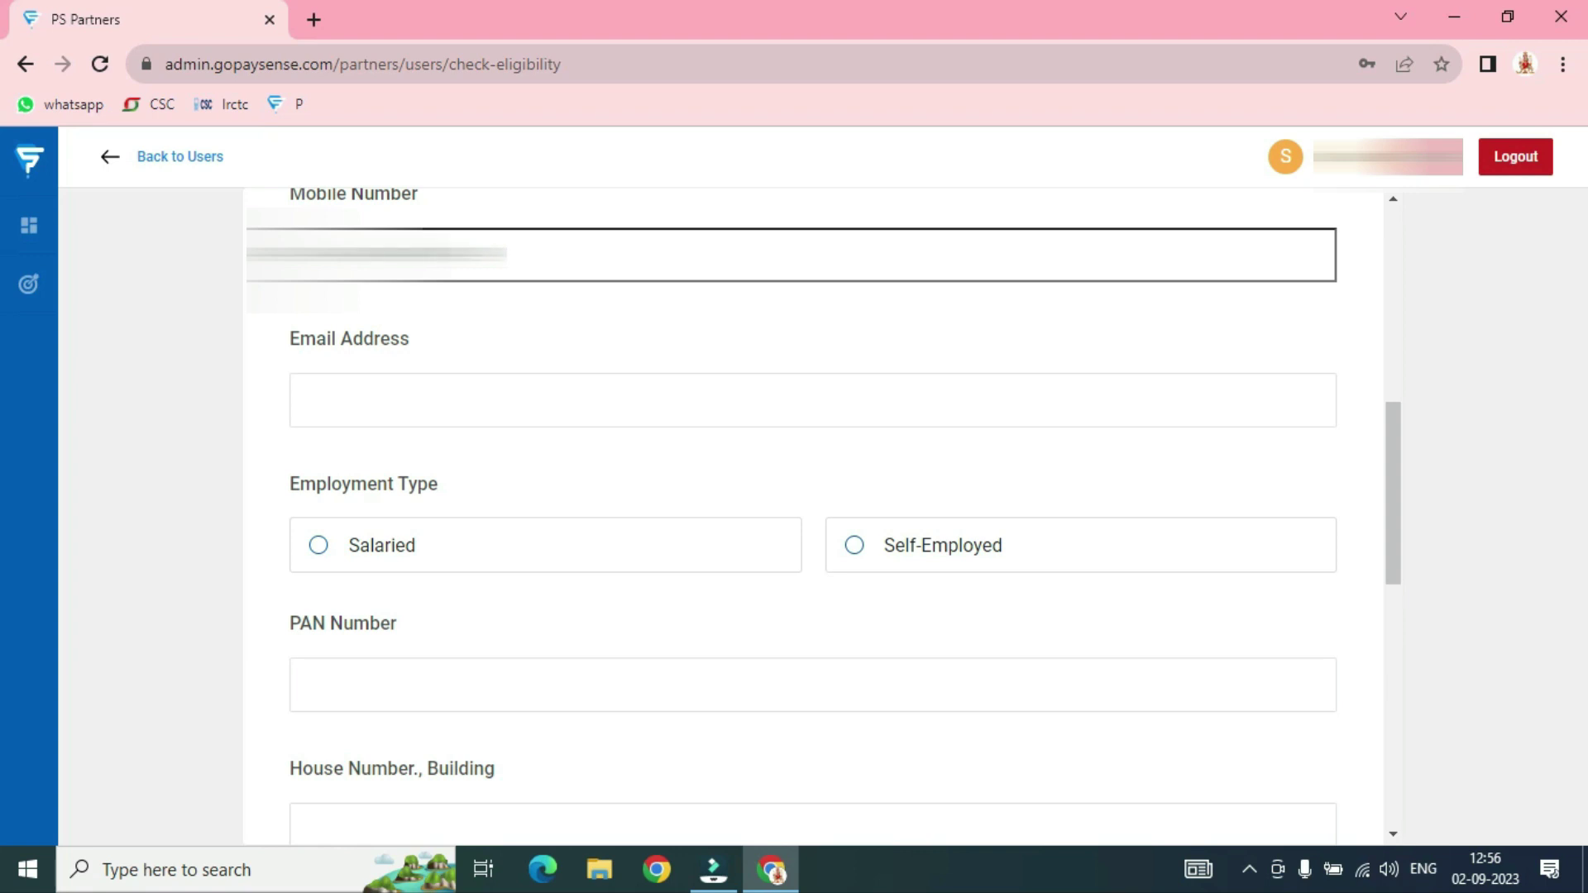
Type the customer's e-mail address into the Email Address field
{"action": "left_click", "coordinate": [489, 303]}
{"action": "left_click", "coordinate": [358, 400]}
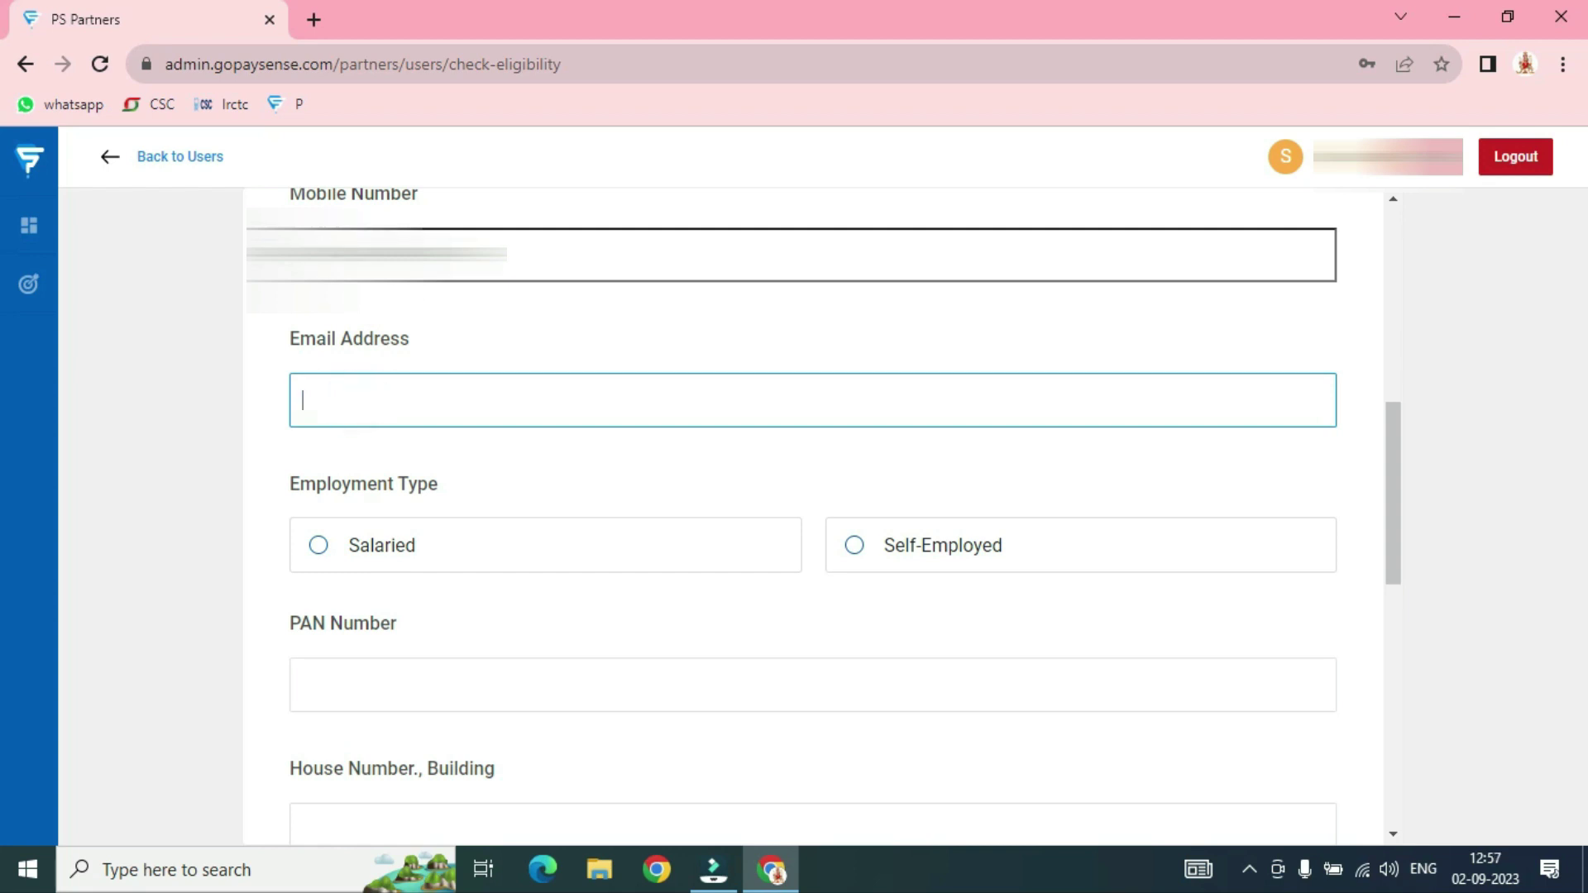
{"action": "left_click", "coordinate": [370, 454]}
{"action": "left_click", "coordinate": [369, 415]}
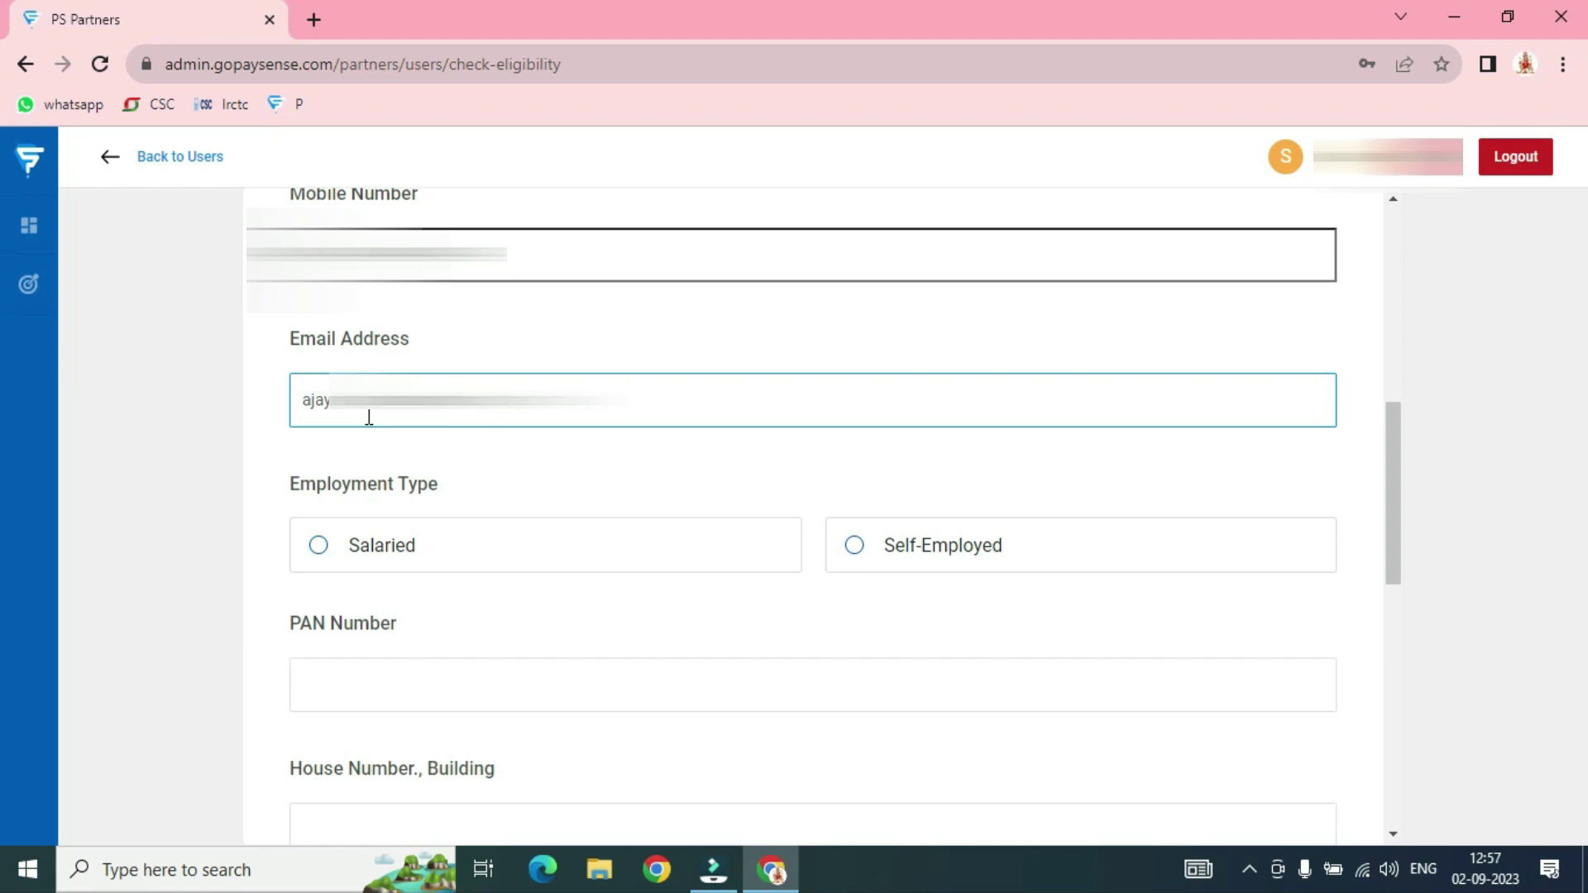
{"action": "left_click", "coordinate": [572, 451]}
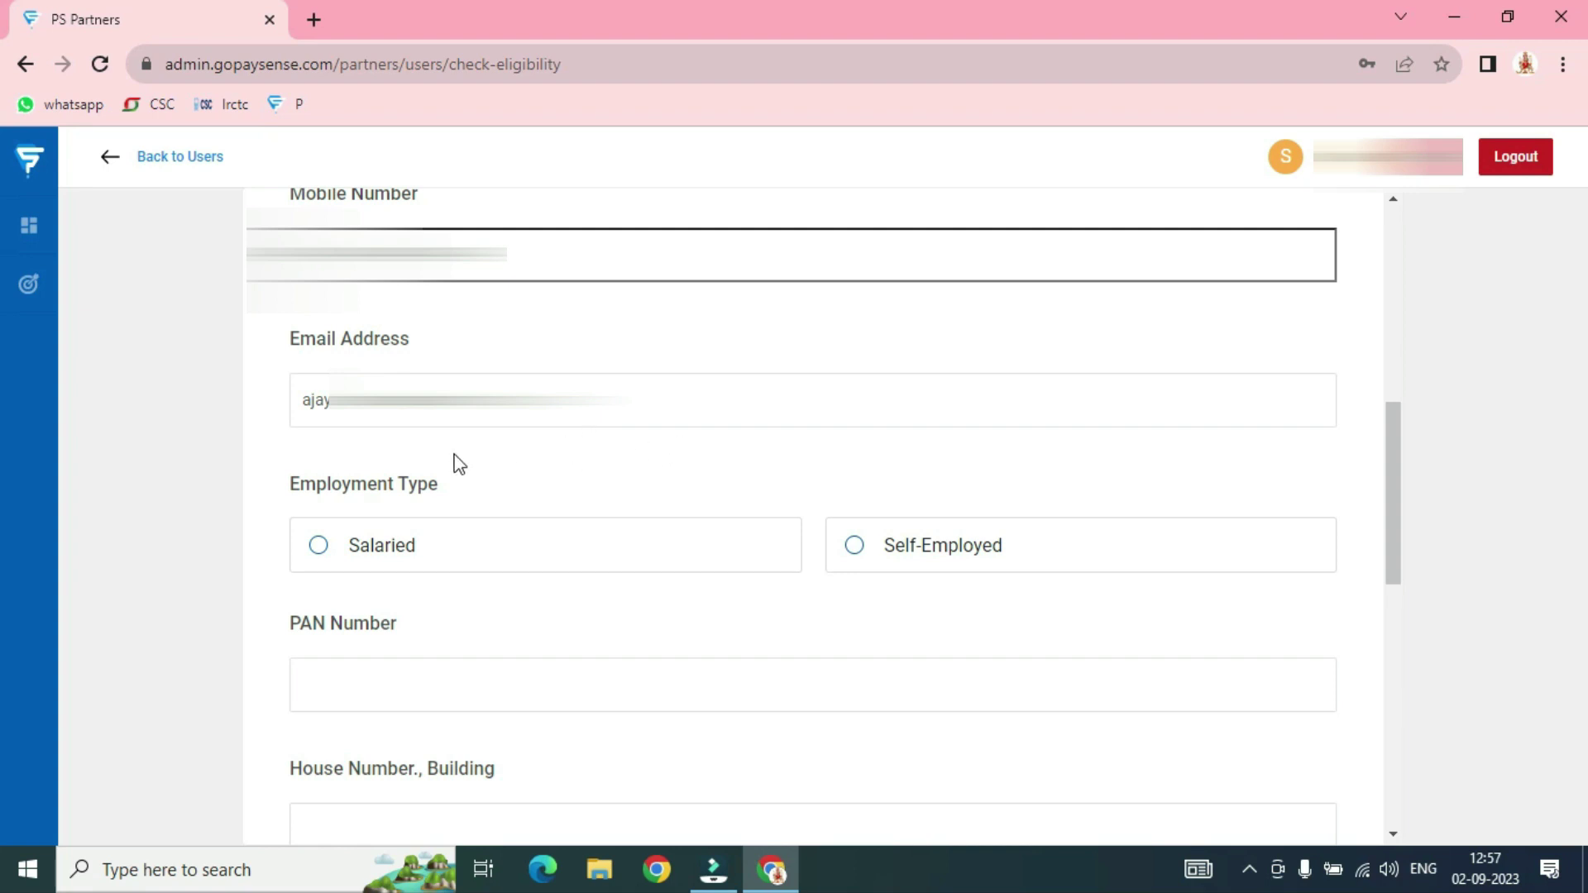
{"action": "scroll", "coordinate": [634, 467], "scroll_direction": "down", "scroll_amount": 1}
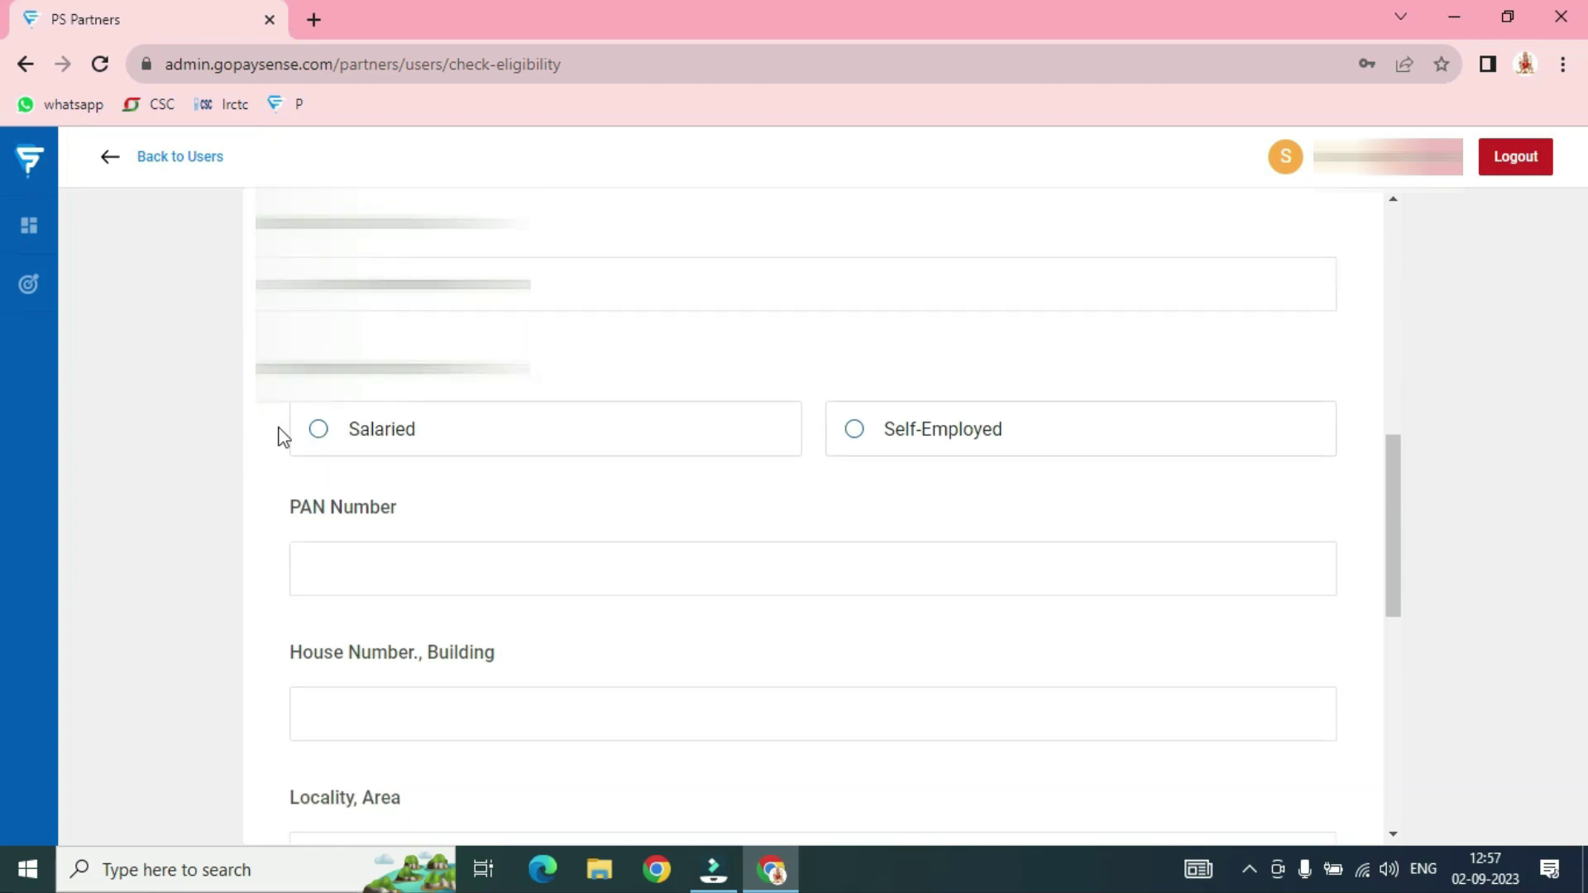
Choose Salaried as the employment type, add the PAN number, and set Monthly Salary to 30000
{"action": "left_click", "coordinate": [319, 430]}
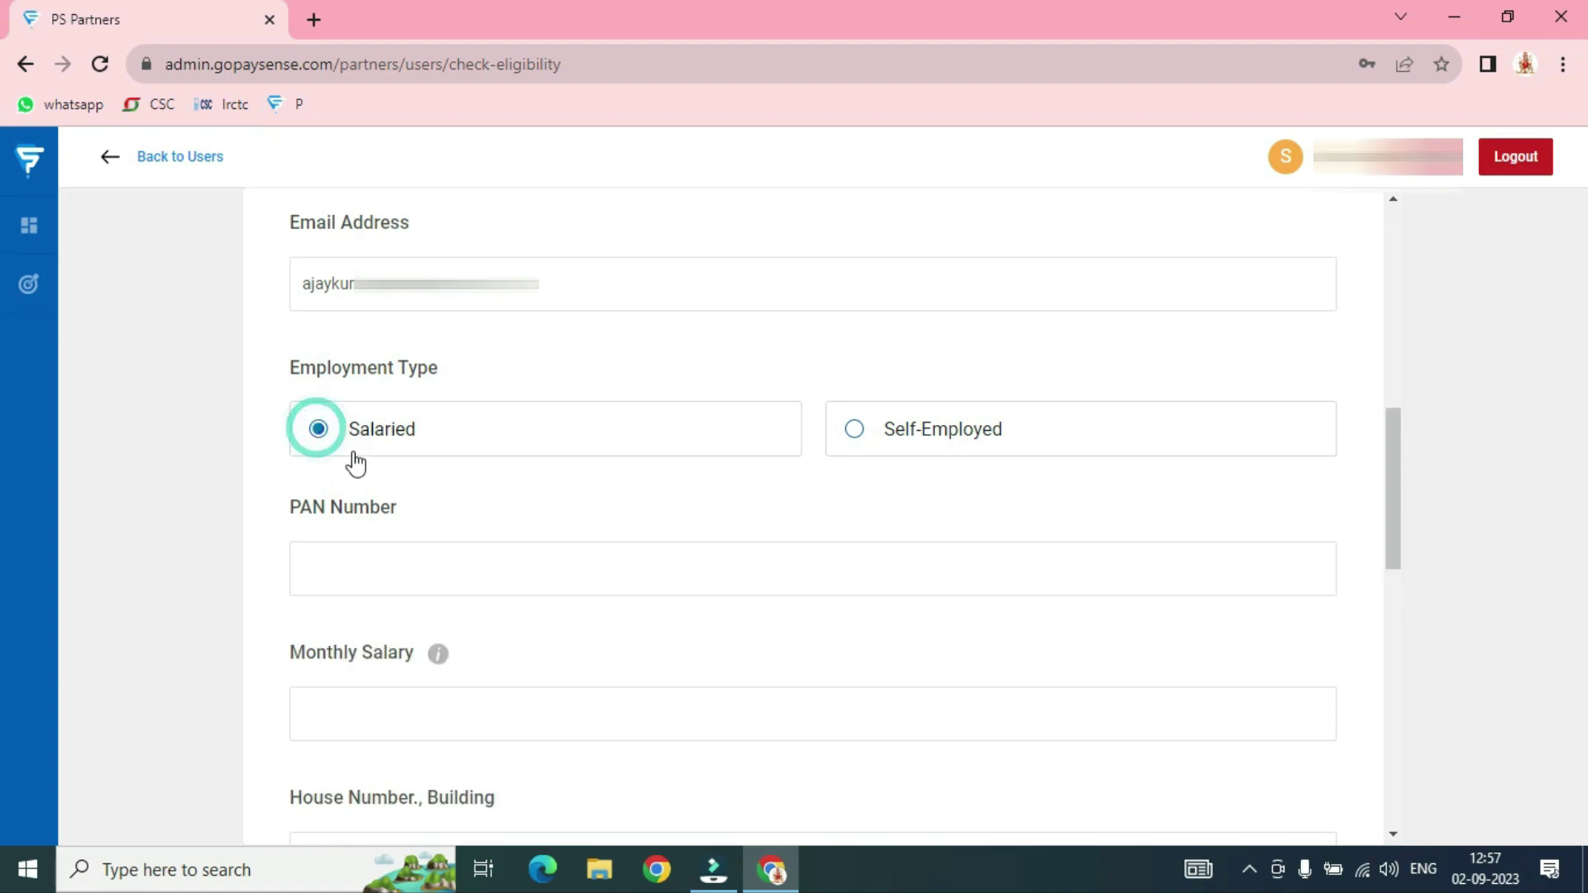
{"action": "left_click", "coordinate": [414, 574]}
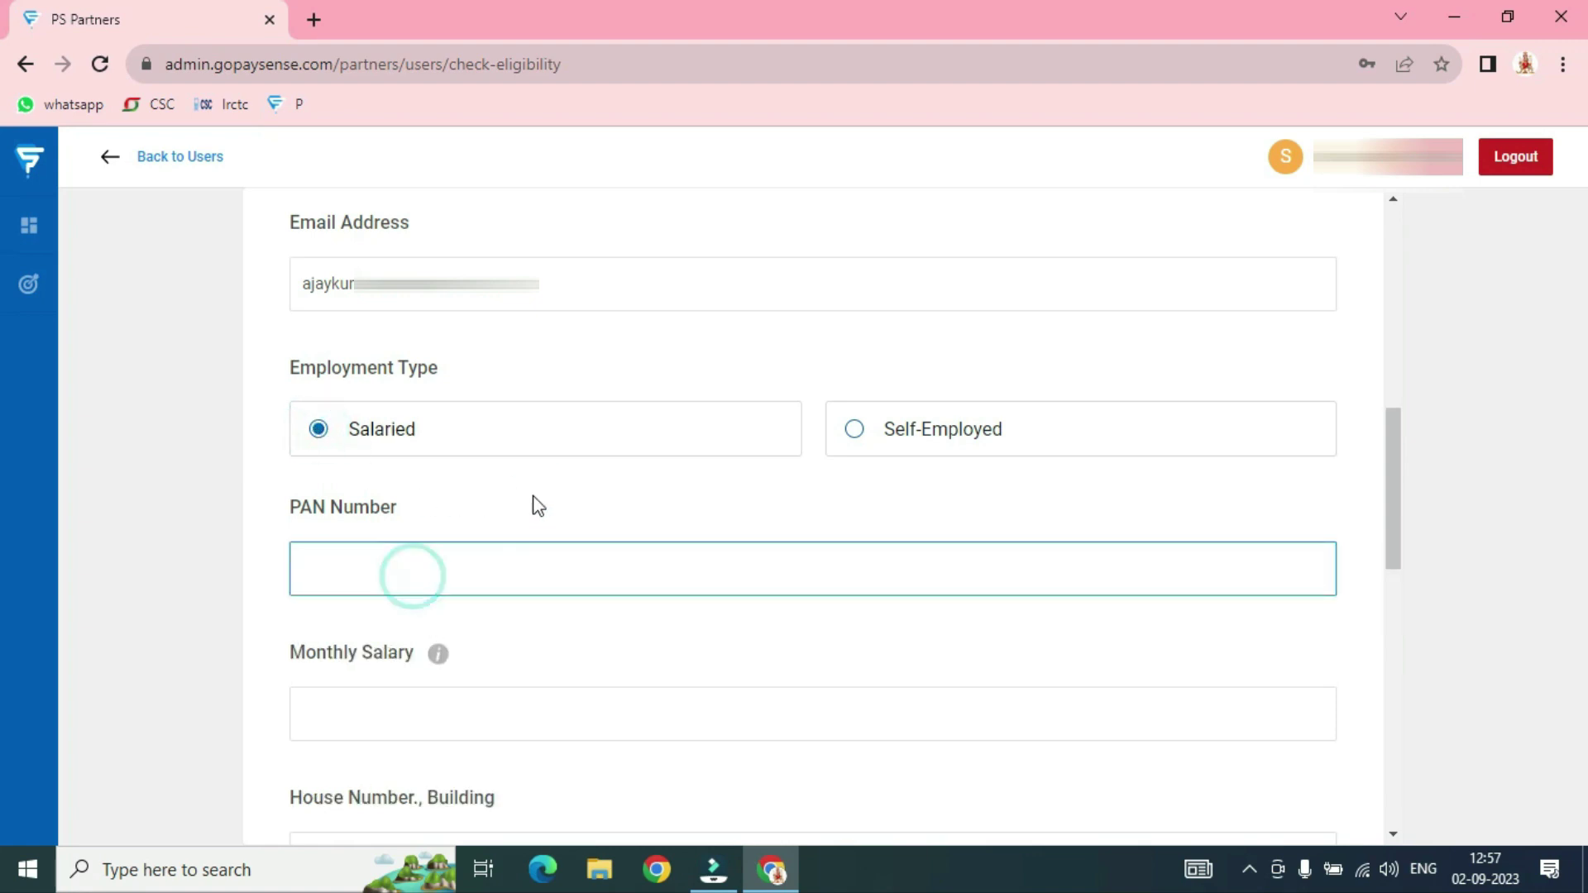
{"action": "type", "text": "D"}
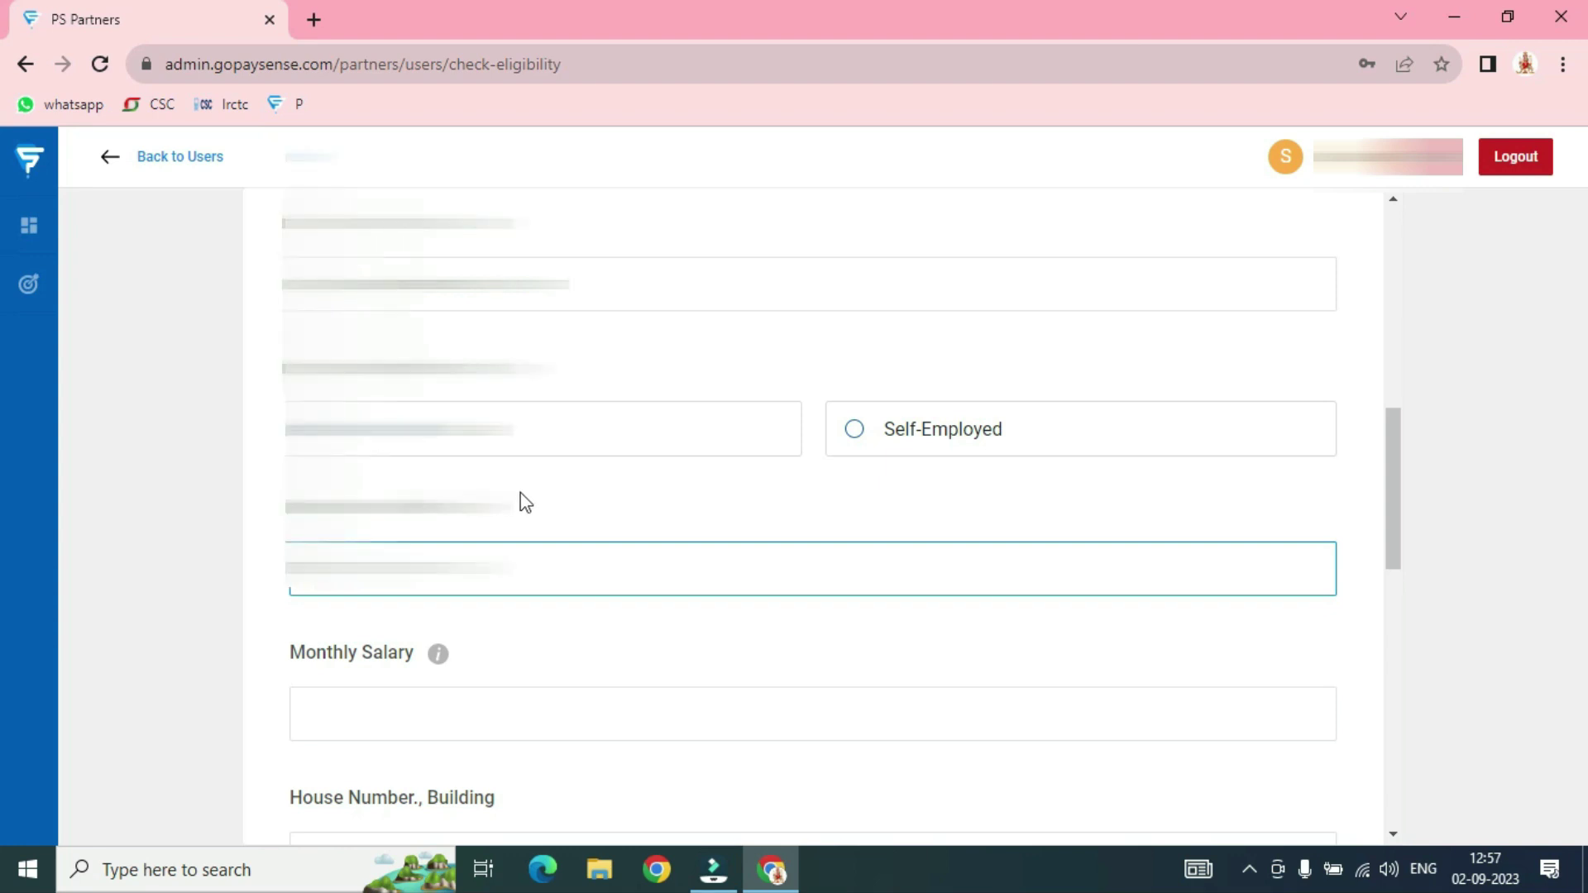
{"action": "scroll", "coordinate": [550, 496], "scroll_direction": "down", "scroll_amount": 3}
{"action": "left_click", "coordinate": [379, 485]}
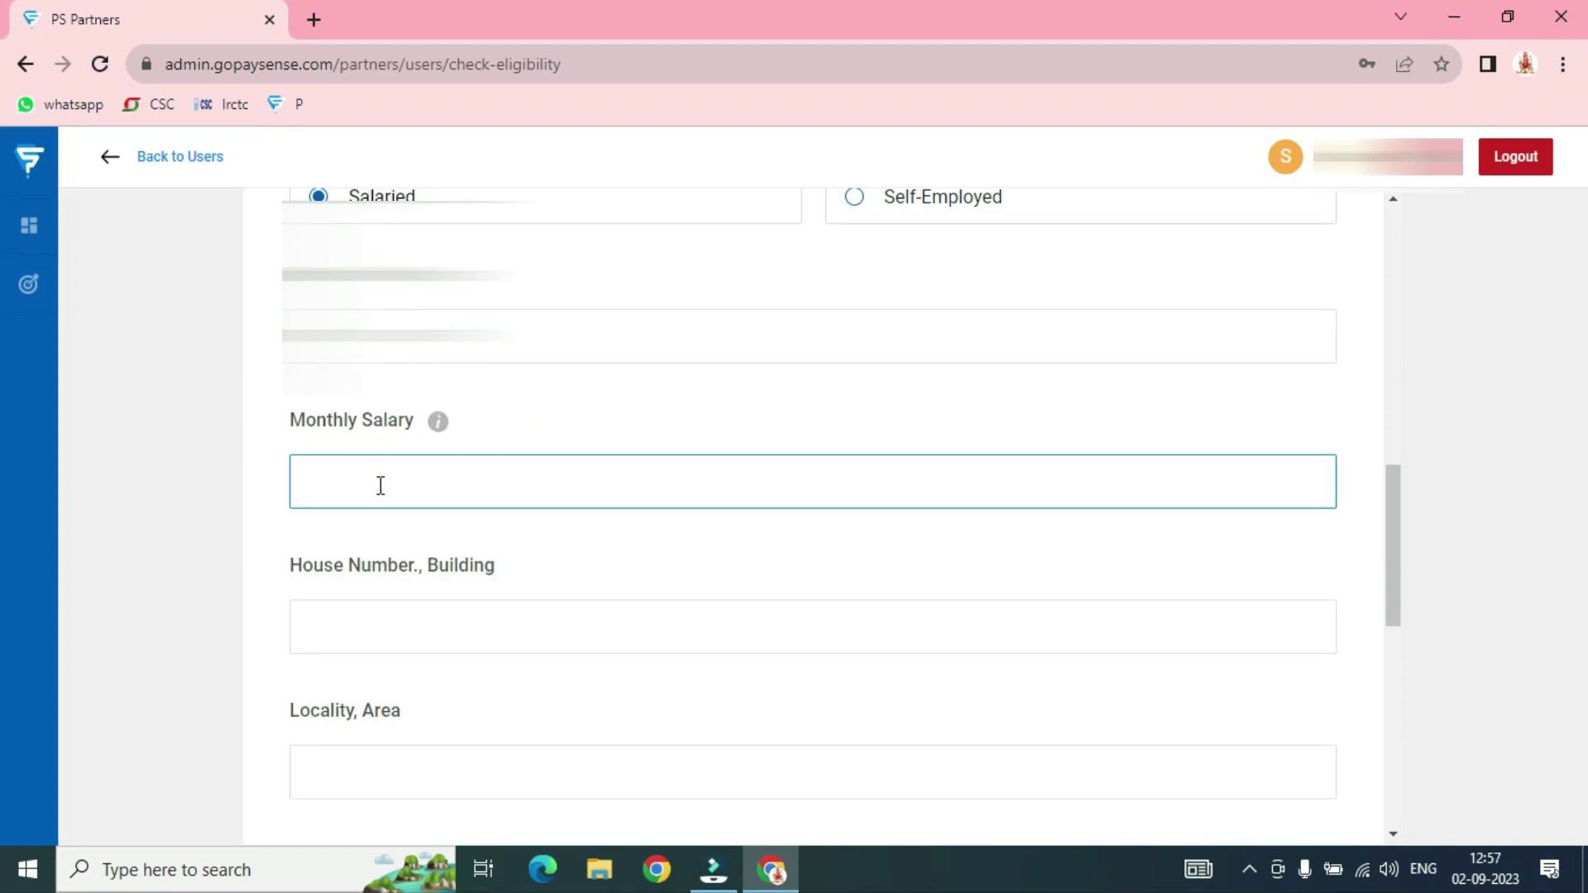
{"action": "type", "text": "30000"}
{"action": "left_click", "coordinate": [609, 526]}
Enter the applicant's house number and locality/area
{"action": "scroll", "coordinate": [484, 554], "scroll_direction": "down", "scroll_amount": 2}
{"action": "scroll", "coordinate": [484, 554], "scroll_direction": "down", "scroll_amount": 1}
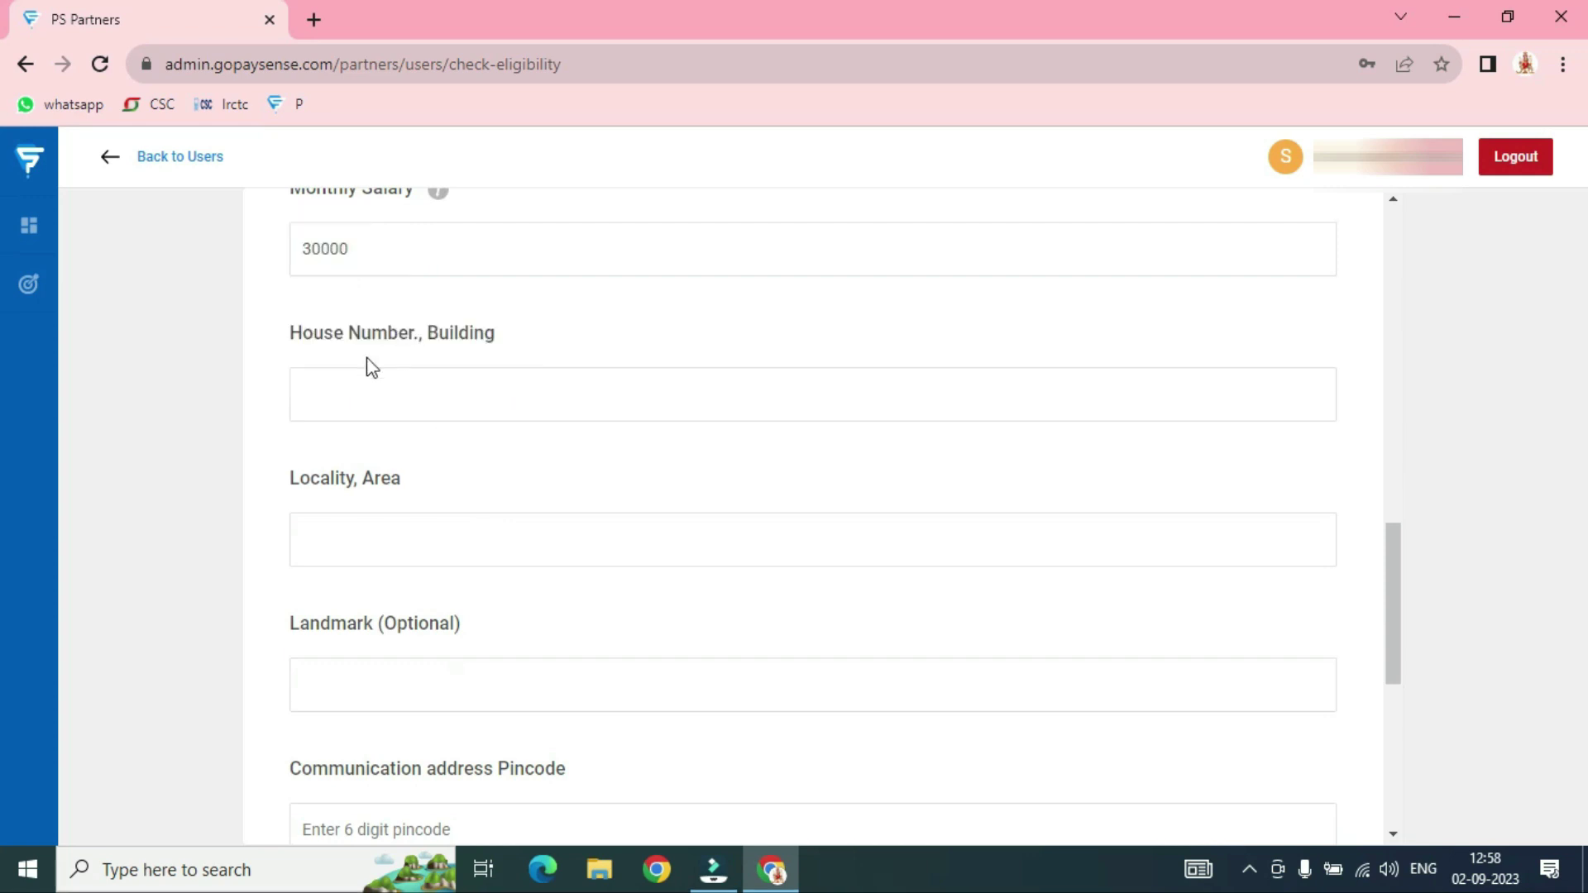
{"action": "left_click", "coordinate": [386, 402]}
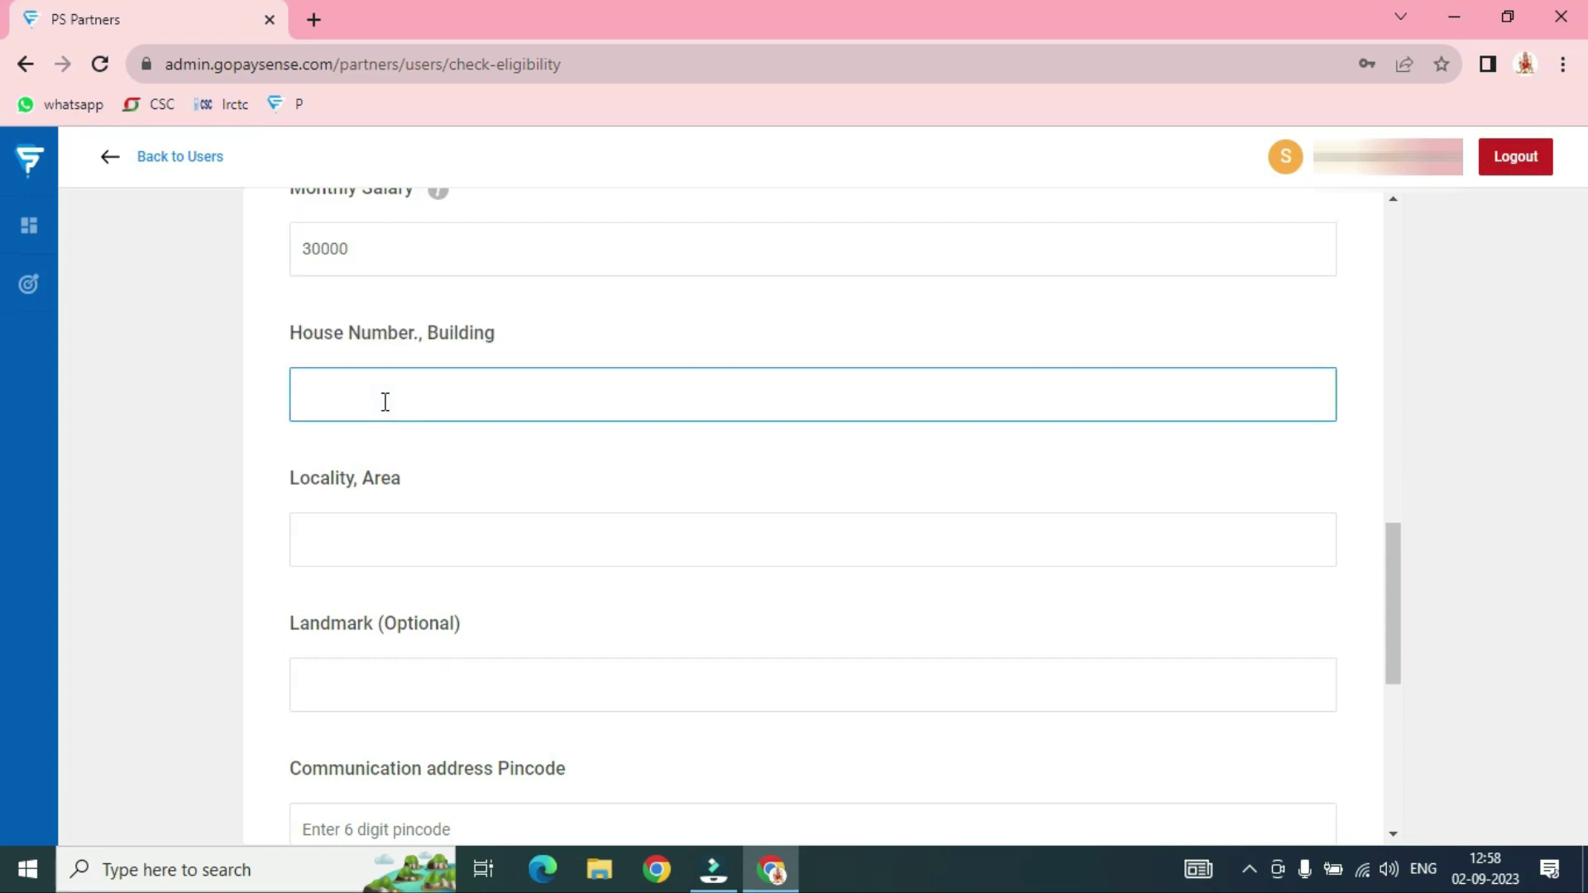
{"action": "type", "text": "house no"}
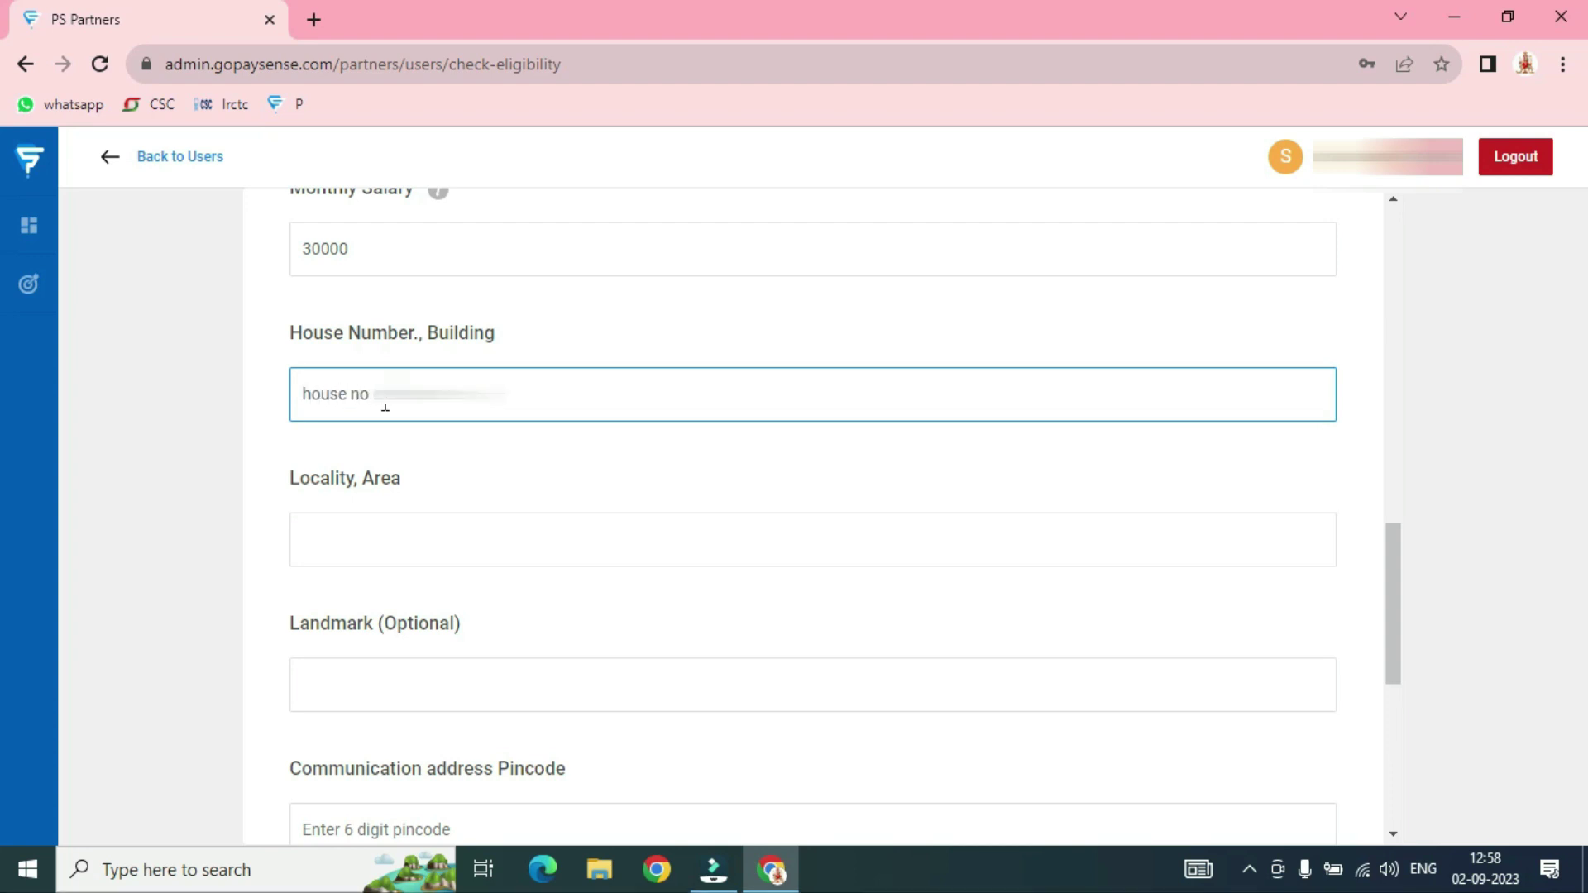
{"action": "left_click", "coordinate": [398, 538]}
{"action": "type", "text": "gali"}
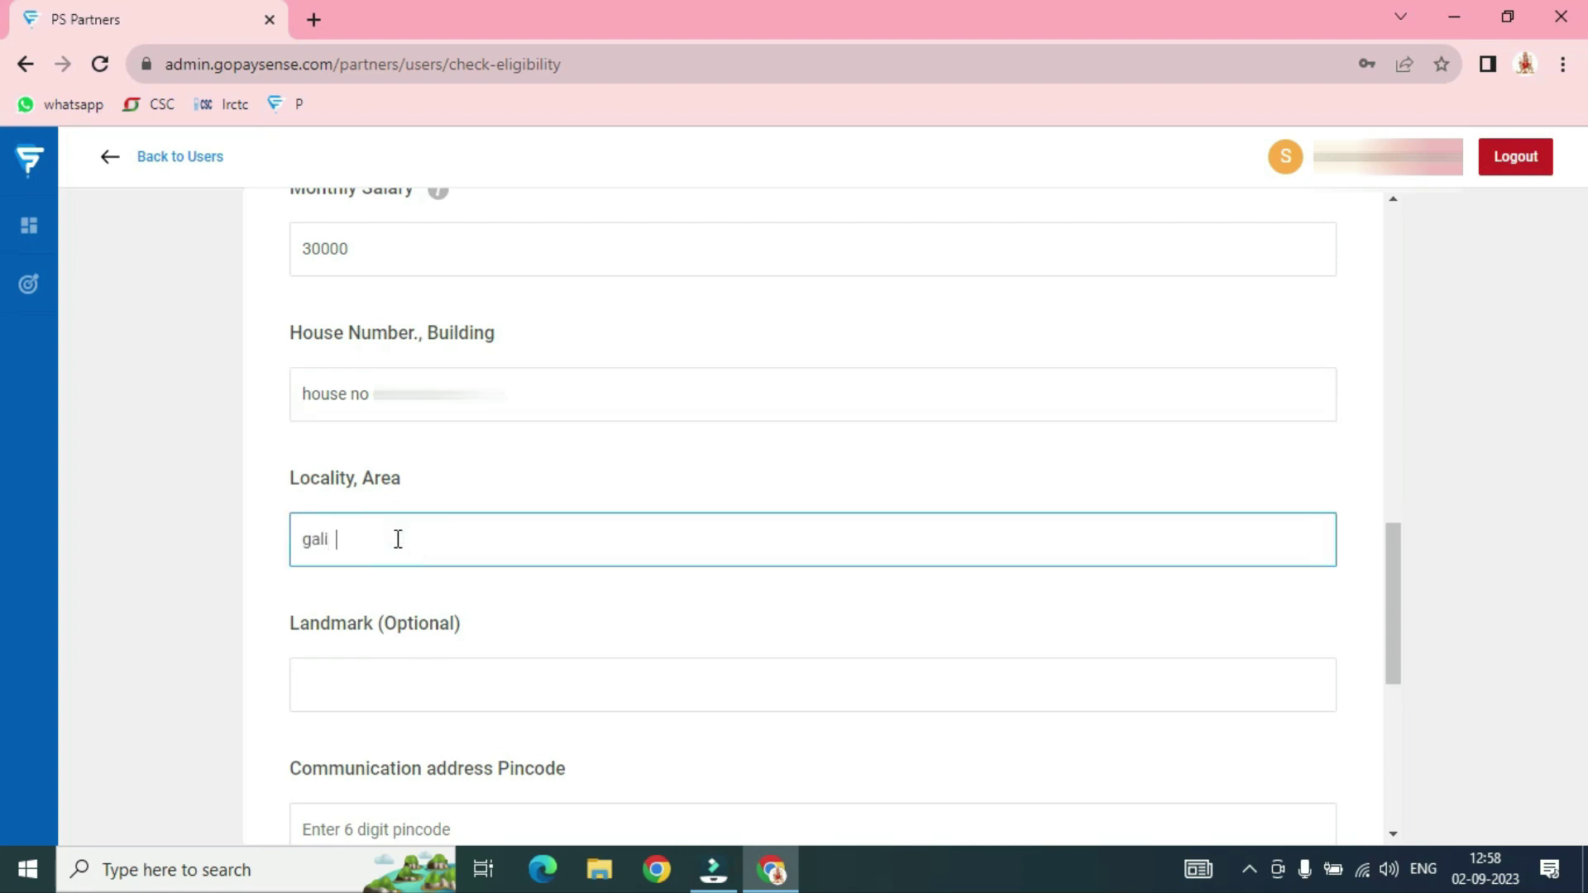
{"action": "type", "text": "  no 10"}
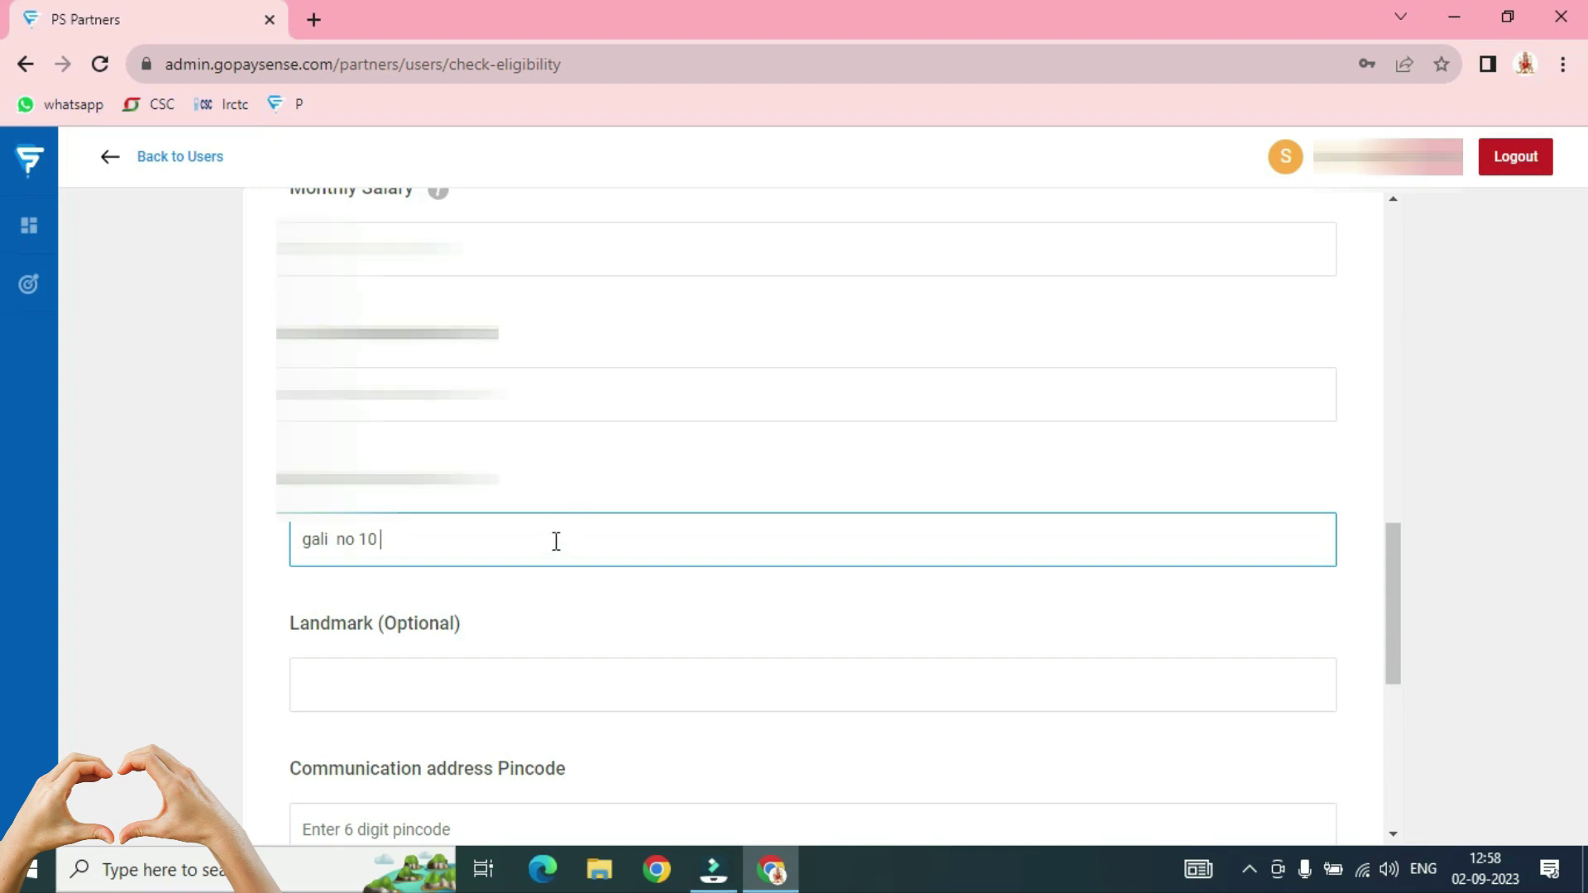
Add the landmark and the 6-digit communication address pincode
{"action": "scroll", "coordinate": [554, 541], "scroll_direction": "down", "scroll_amount": 1}
{"action": "left_click", "coordinate": [456, 564]}
{"action": "key", "text": "shift+Tab"}
{"action": "left_click", "coordinate": [422, 556]}
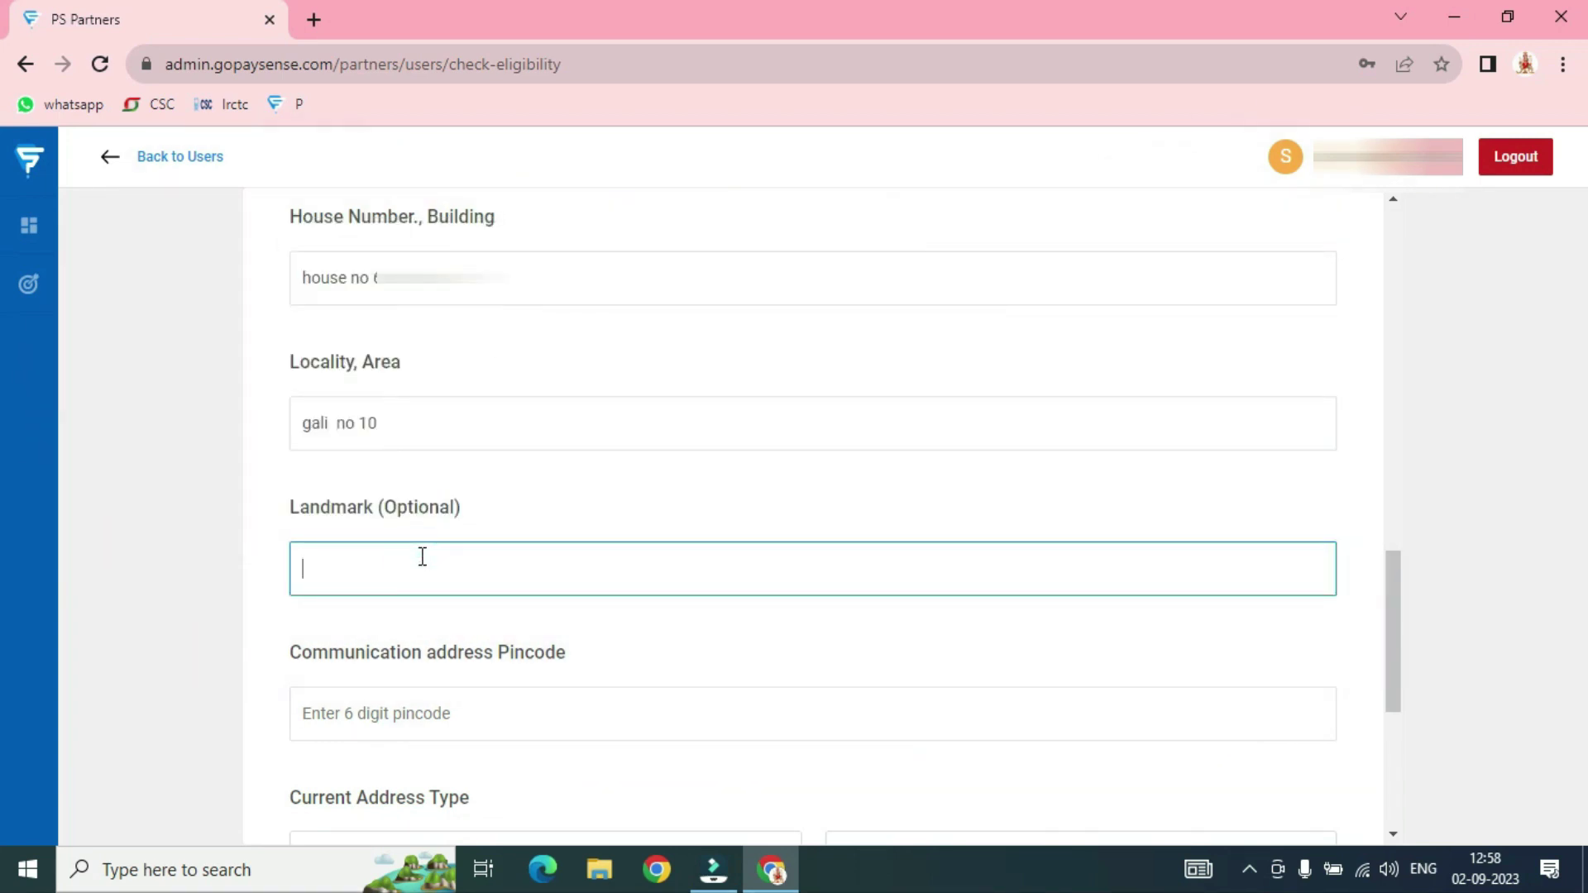
{"action": "type", "text": "near by durga mandir"}
{"action": "scroll", "coordinate": [446, 533], "scroll_direction": "down", "scroll_amount": 2}
{"action": "left_click", "coordinate": [387, 611]}
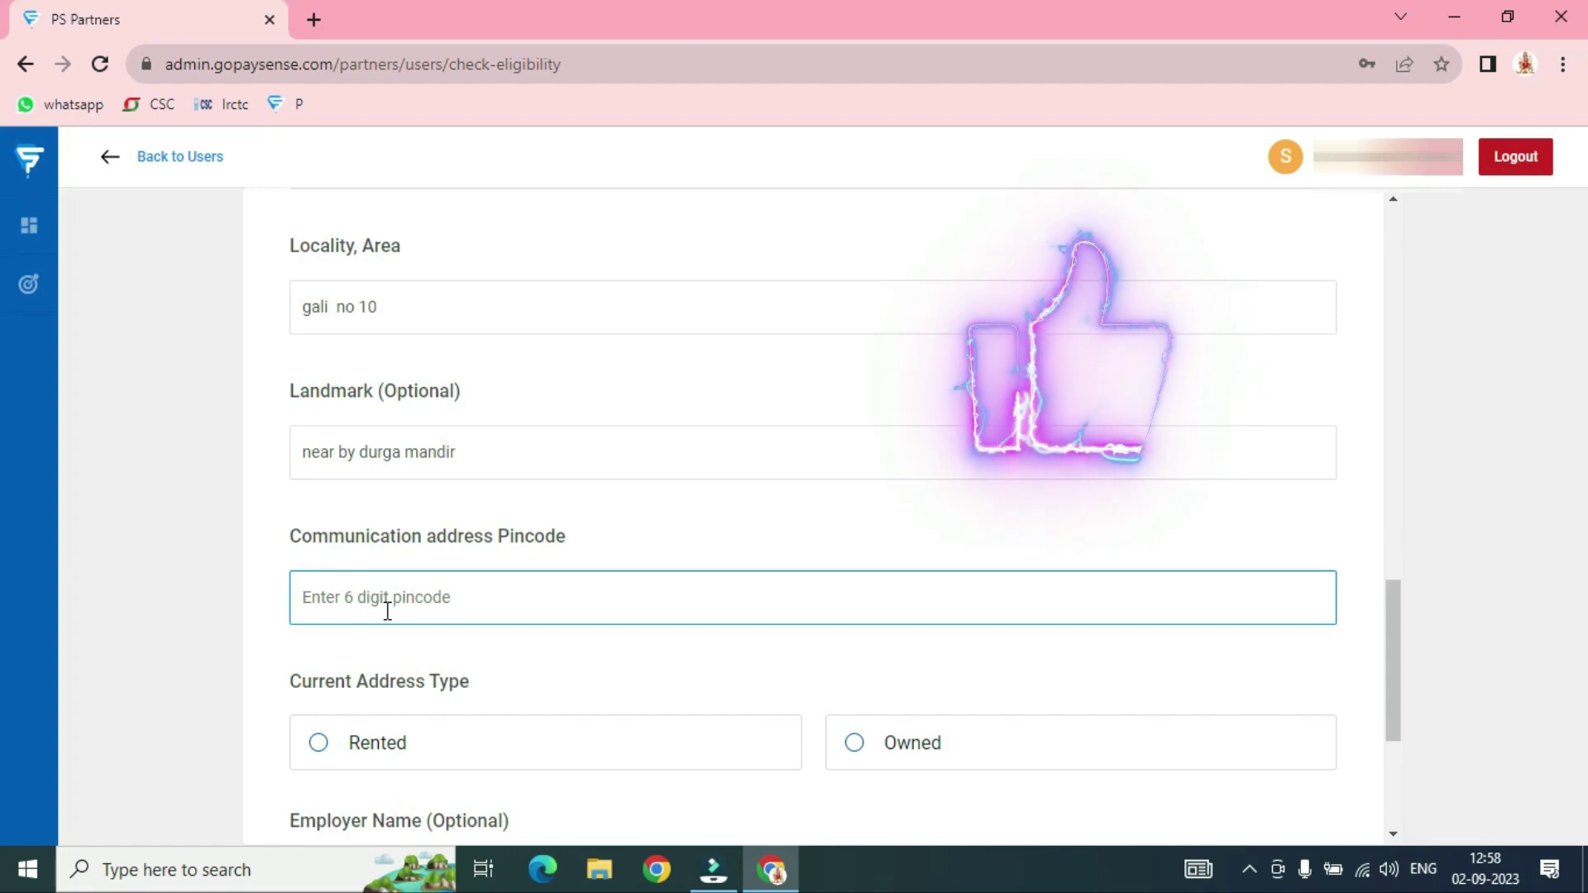
{"action": "type", "text": "1100"}
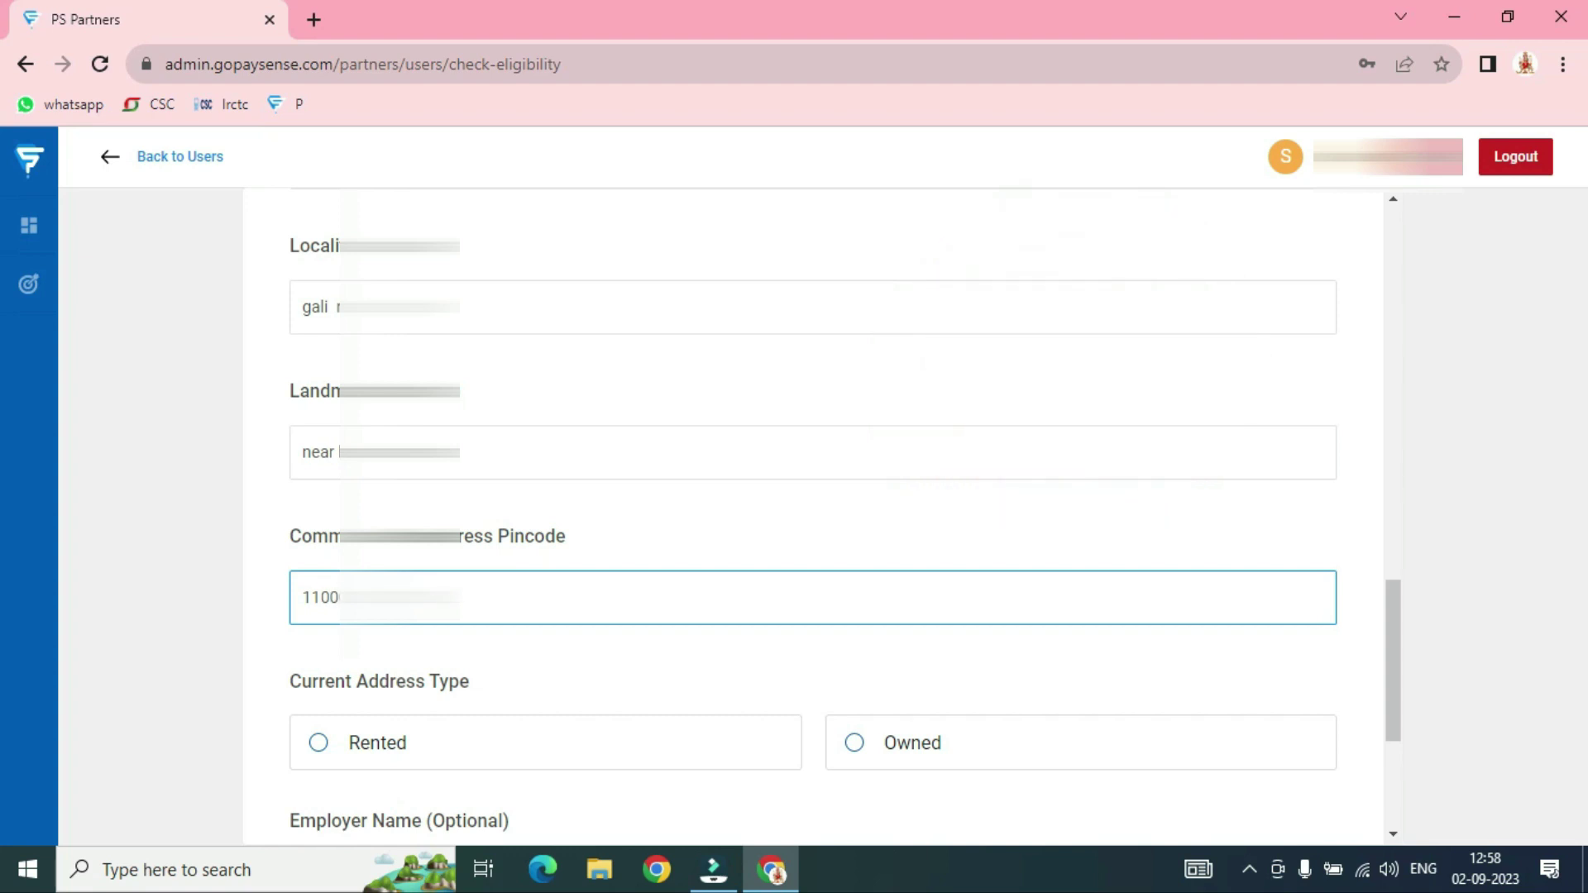
{"action": "scroll", "coordinate": [741, 600], "scroll_direction": "down", "scroll_amount": 3}
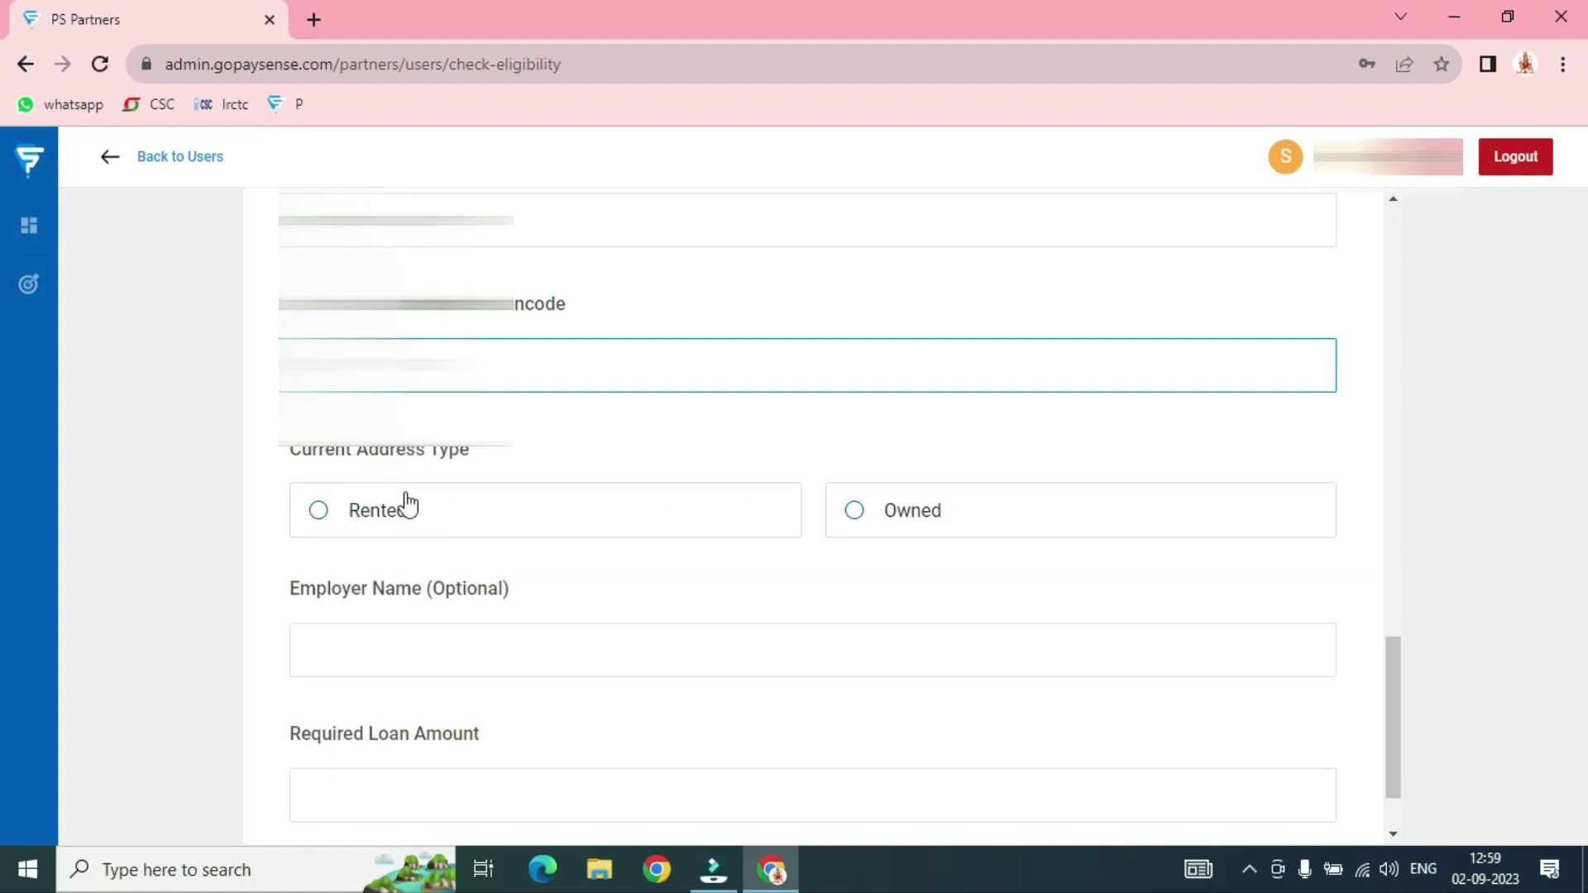
Set Current Address Type to Owned, leave Employer Name blank, and request a 750000 loan
{"action": "left_click", "coordinate": [857, 519]}
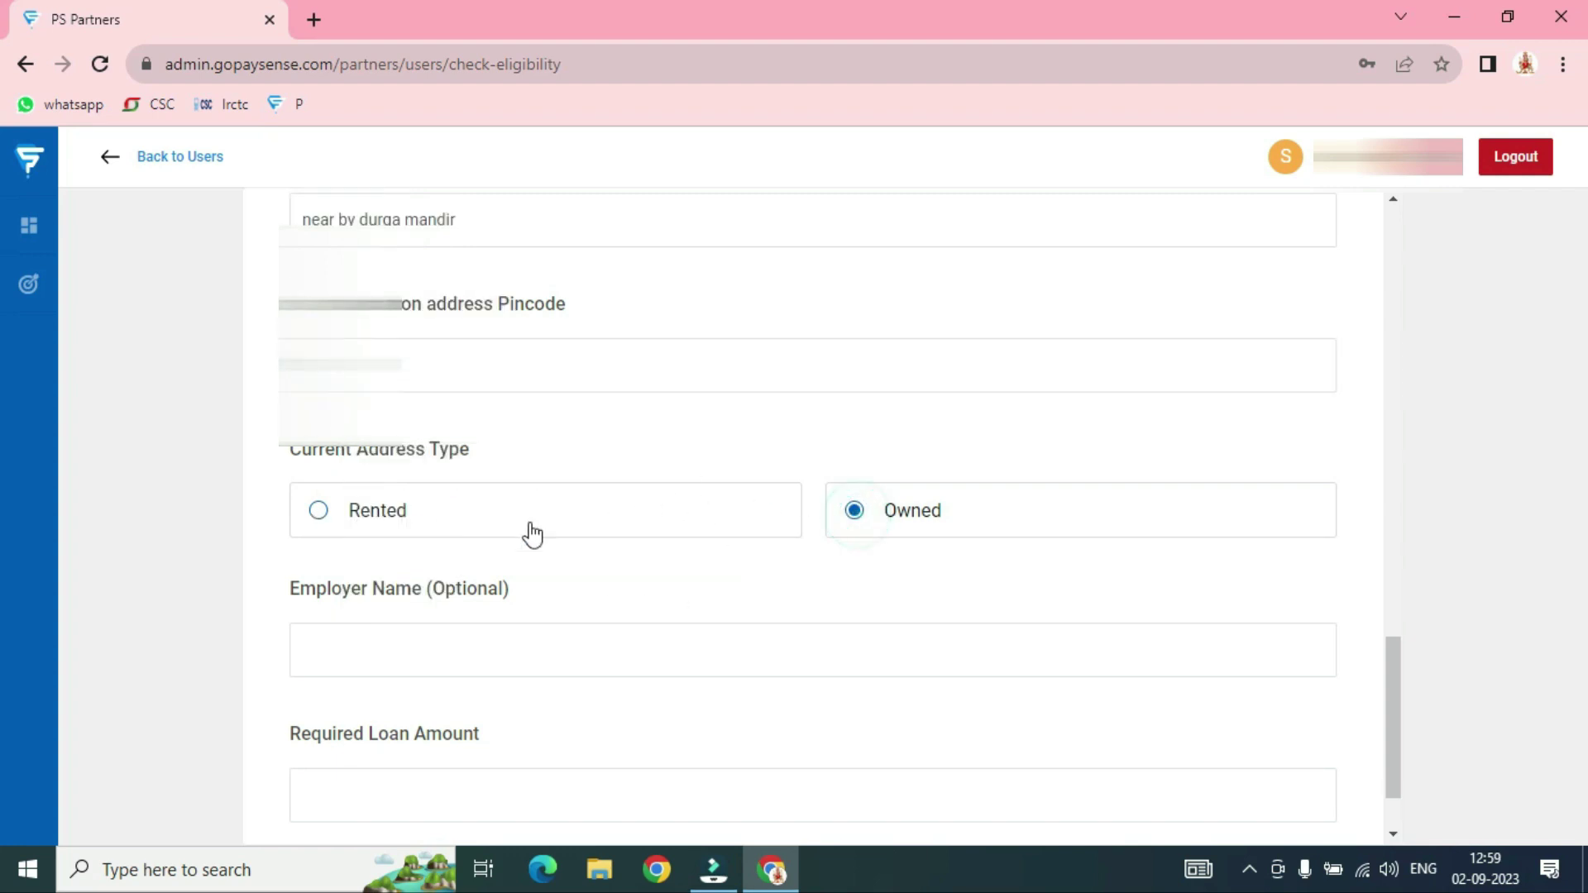
{"action": "scroll", "coordinate": [449, 519], "scroll_direction": "down", "scroll_amount": 1}
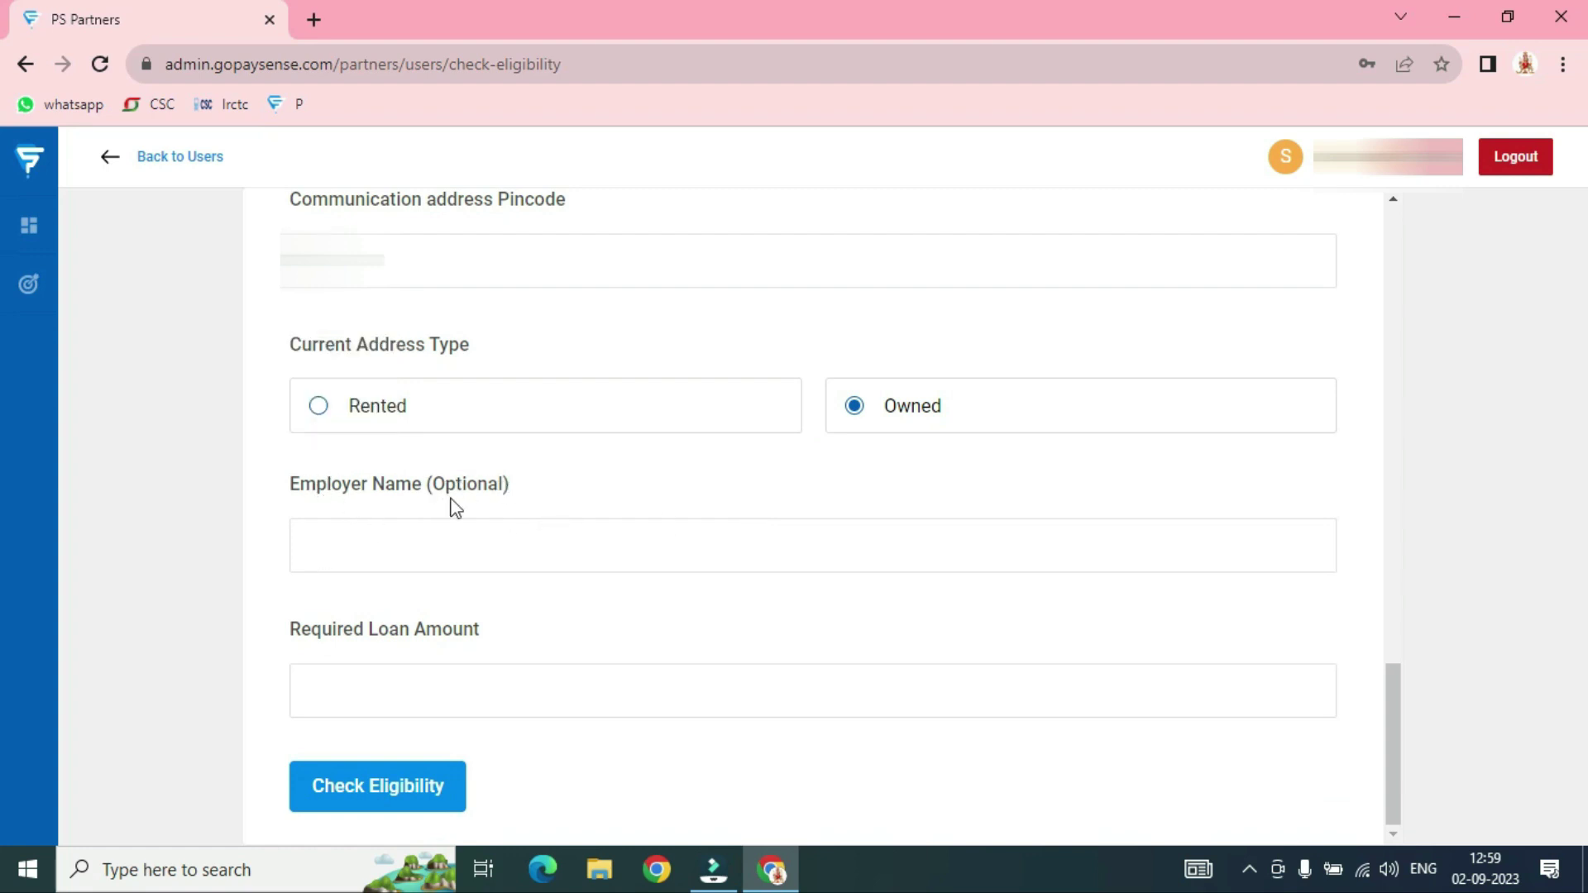
{"action": "left_click", "coordinate": [392, 549]}
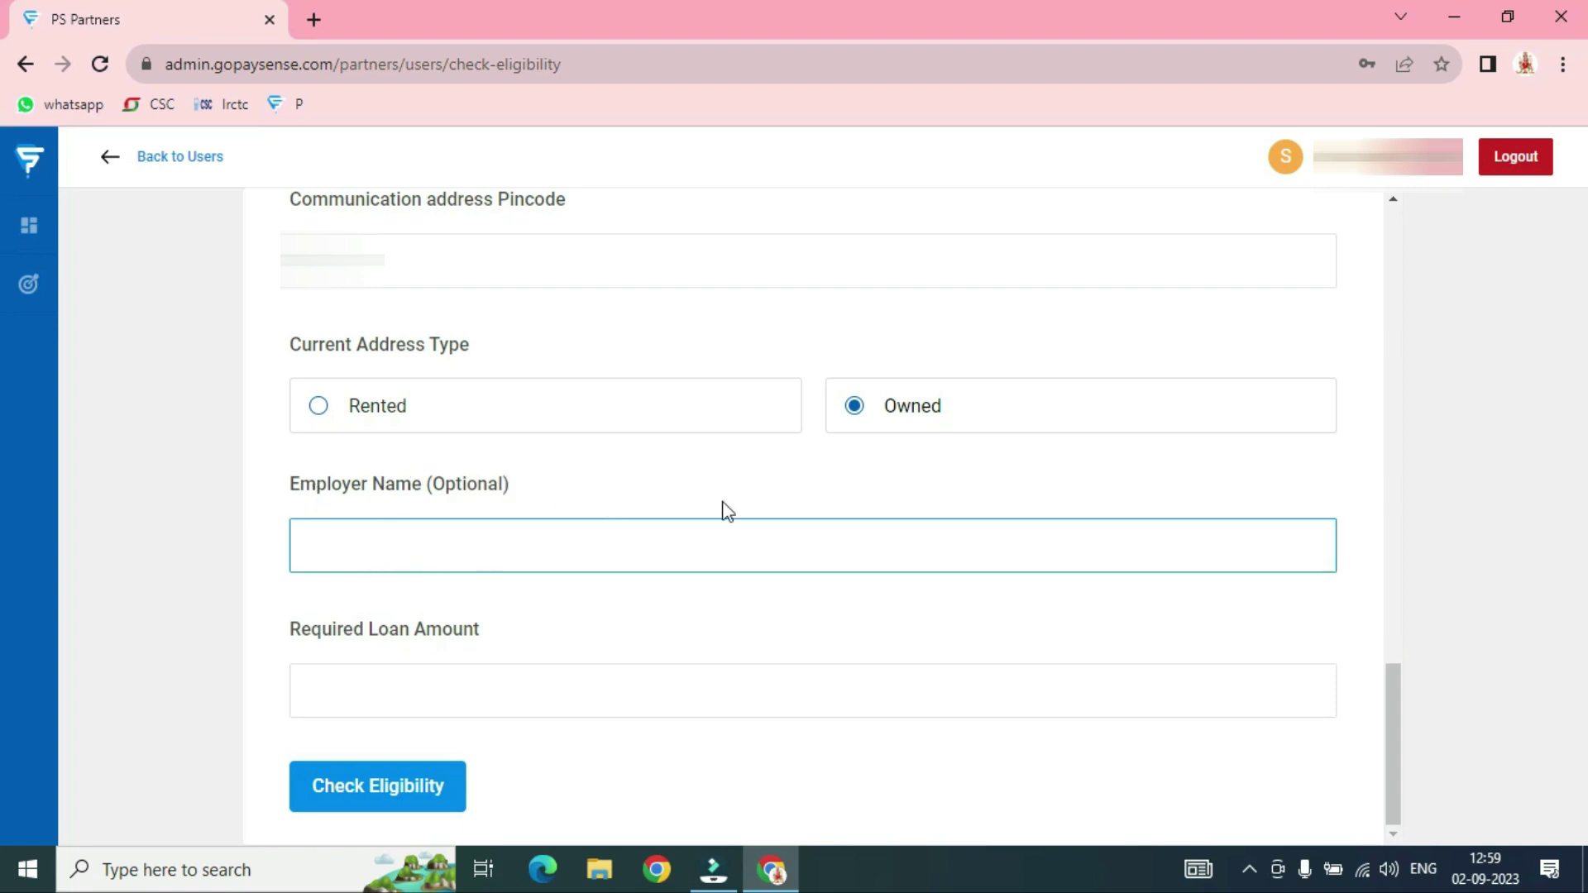
{"action": "left_click", "coordinate": [387, 697]}
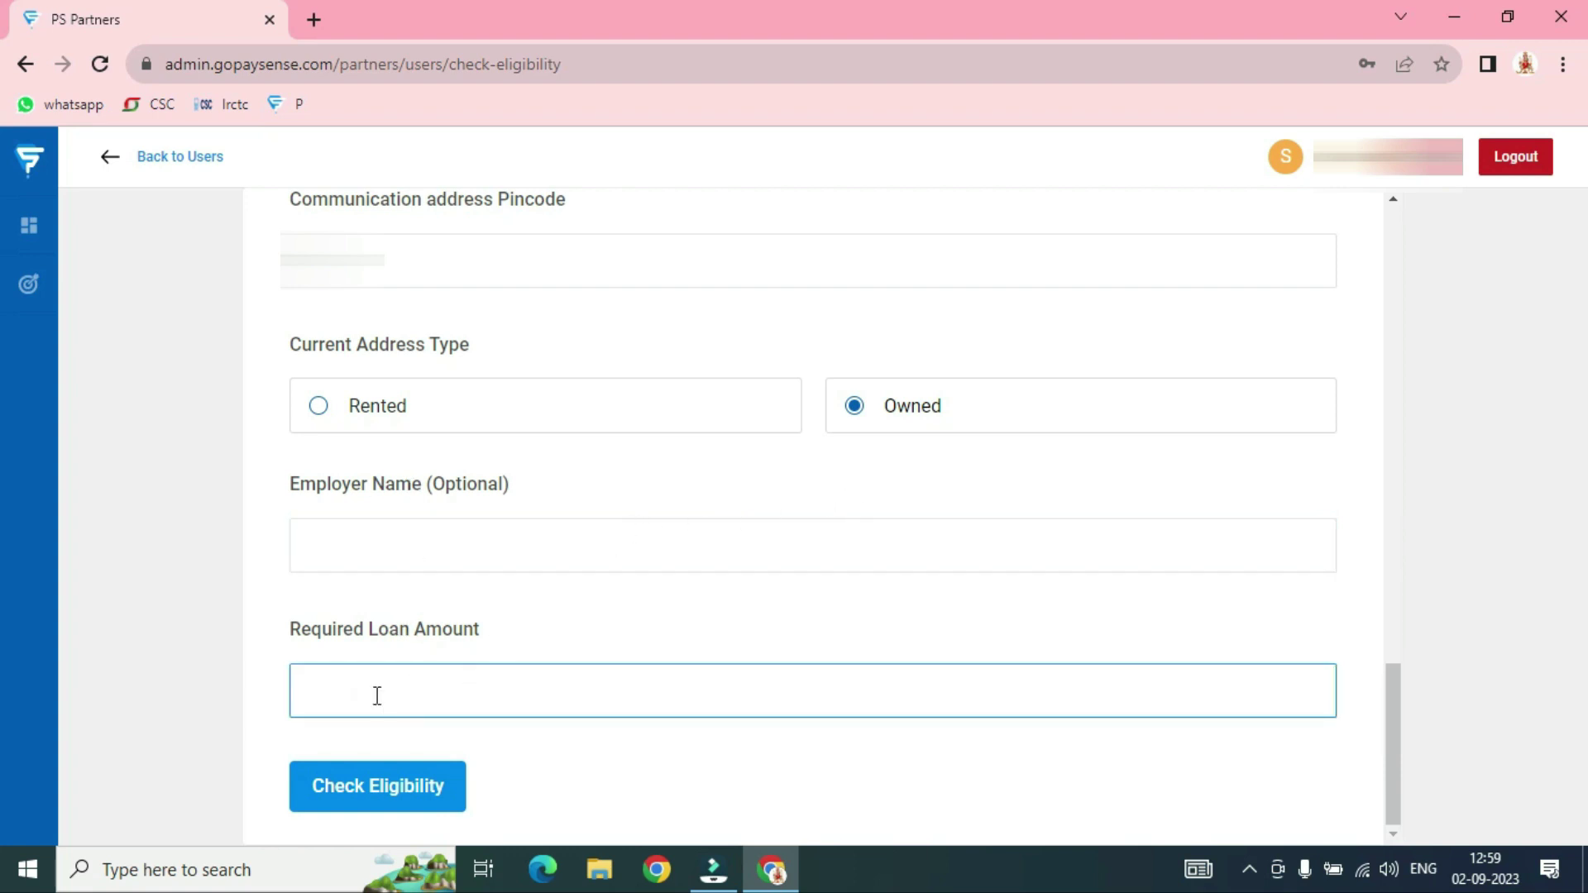
{"action": "type", "text": "750000"}
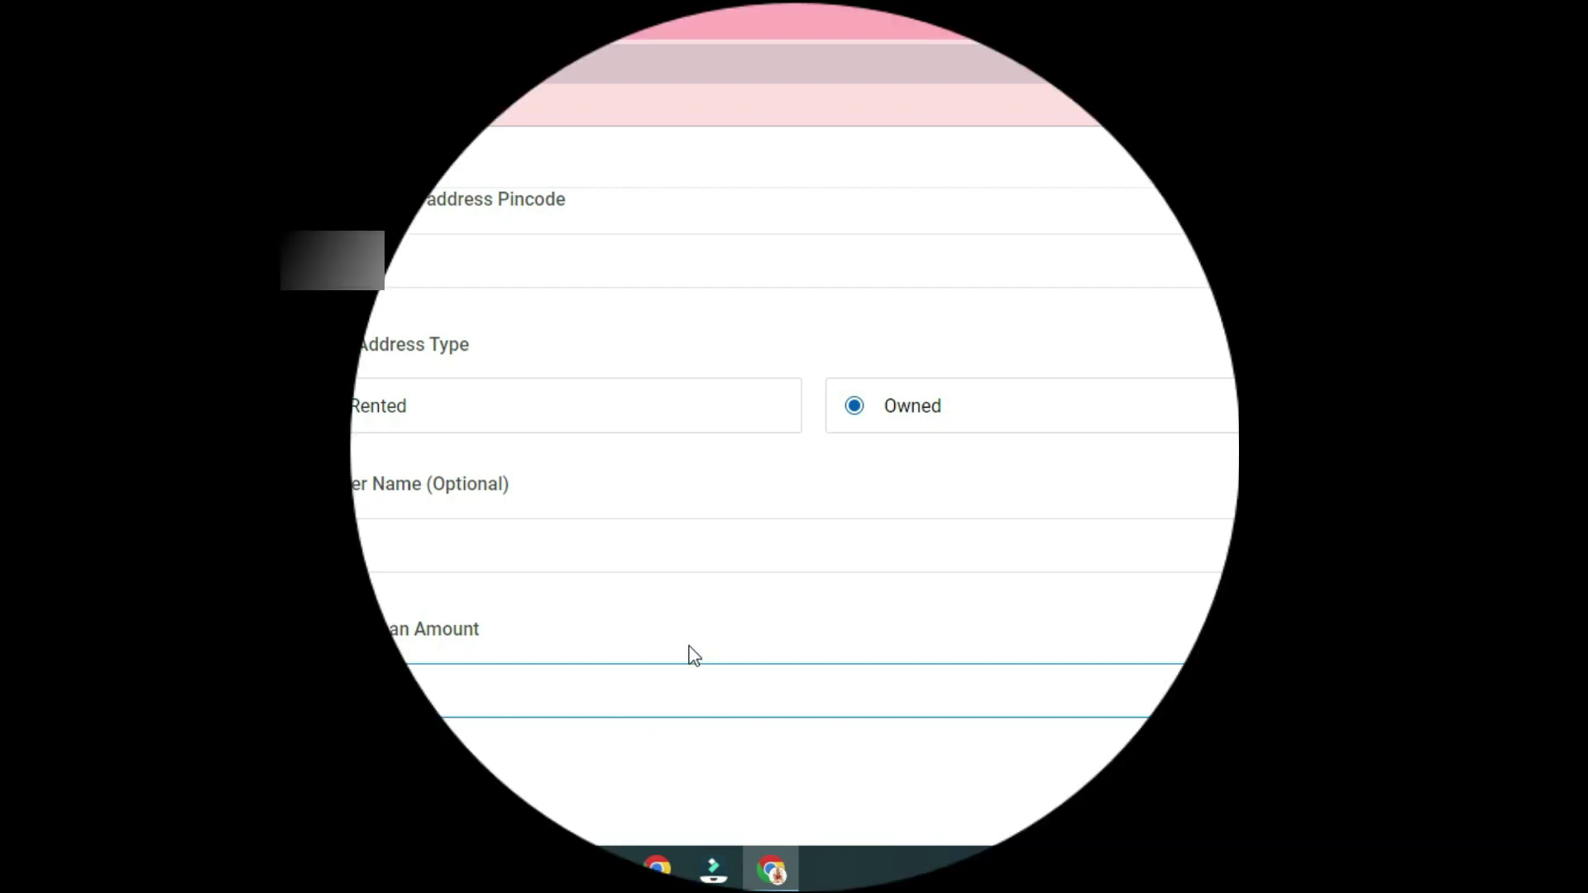
Change Employment Type from Salaried to Self-Employed to show the Annual Income and ITR fields
{"action": "left_click", "coordinate": [642, 609]}
{"action": "scroll", "coordinate": [645, 610], "scroll_direction": "up", "scroll_amount": 5}
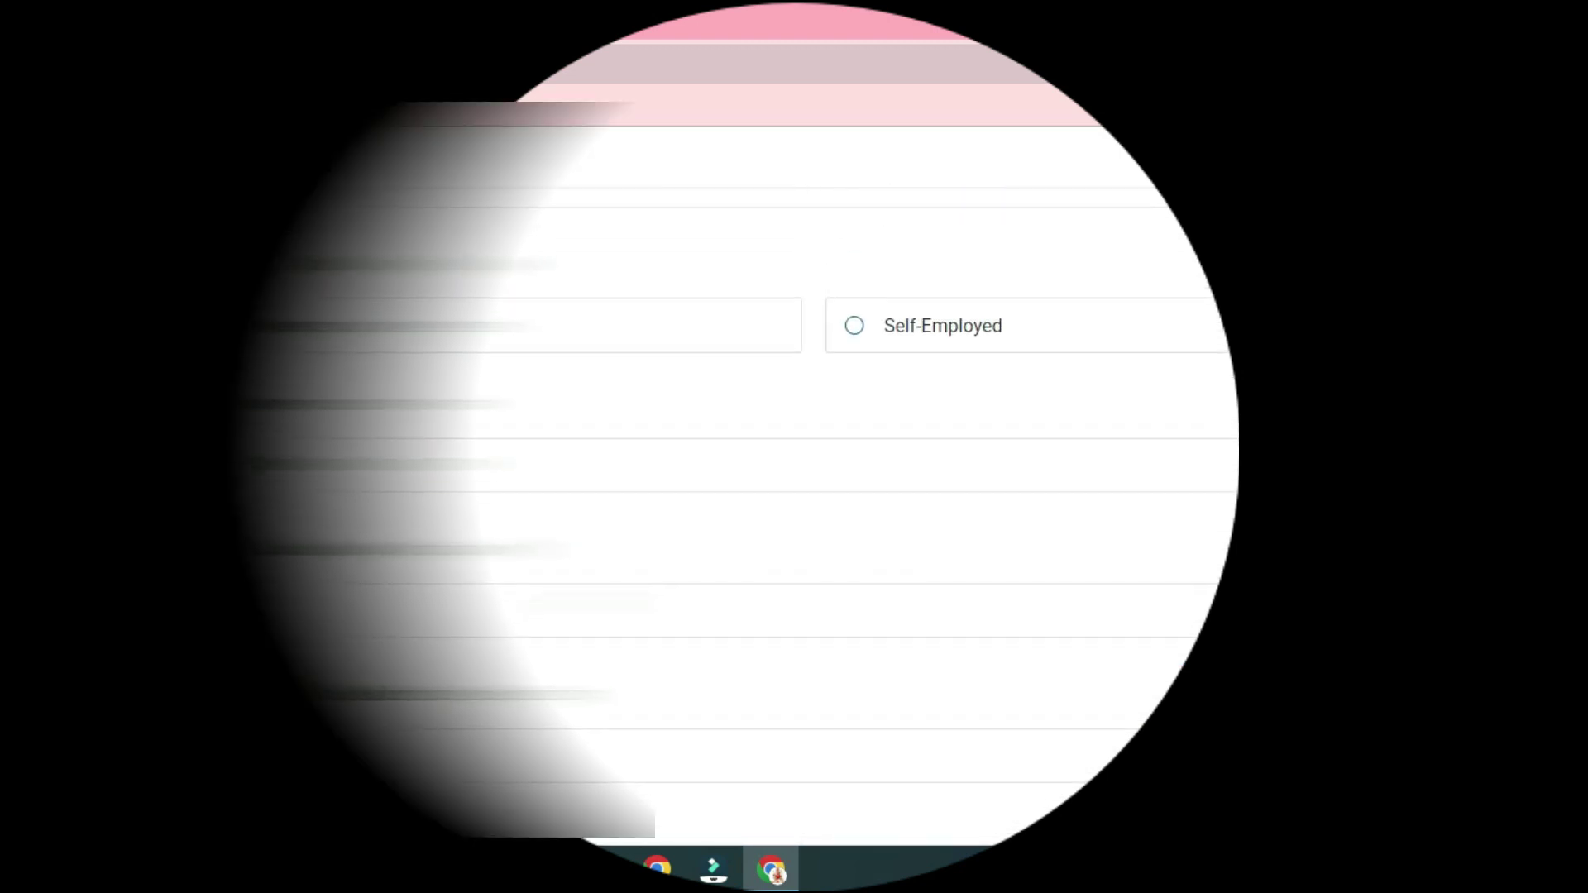
{"action": "scroll", "coordinate": [744, 446], "scroll_direction": "up", "scroll_amount": 4}
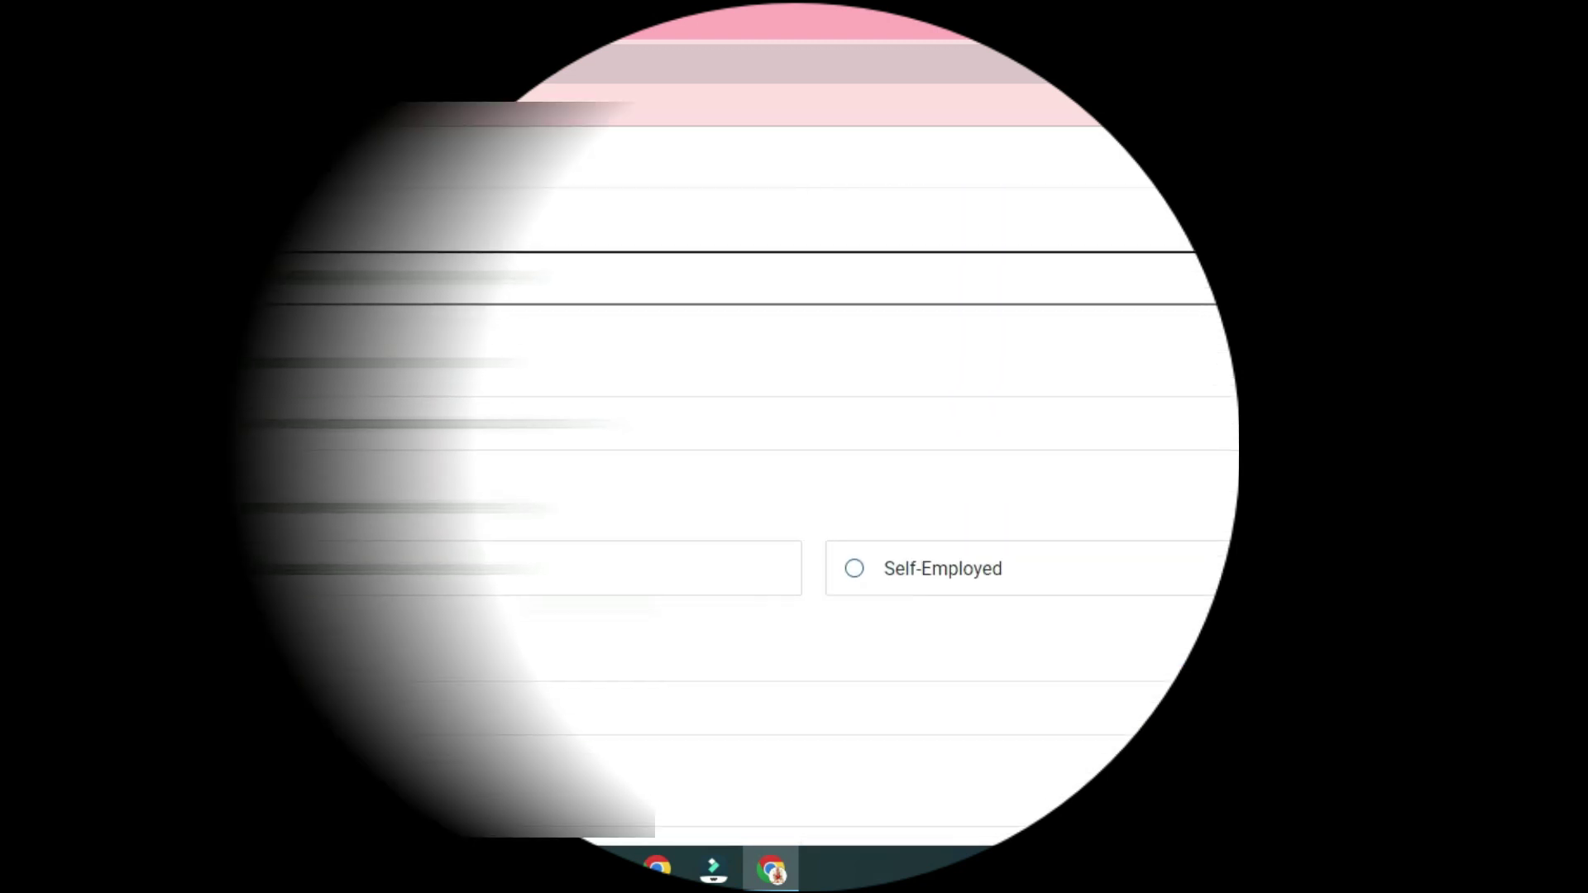
{"action": "scroll", "coordinate": [693, 588], "scroll_direction": "down", "scroll_amount": 2}
{"action": "scroll", "coordinate": [693, 571], "scroll_direction": "down", "scroll_amount": 1}
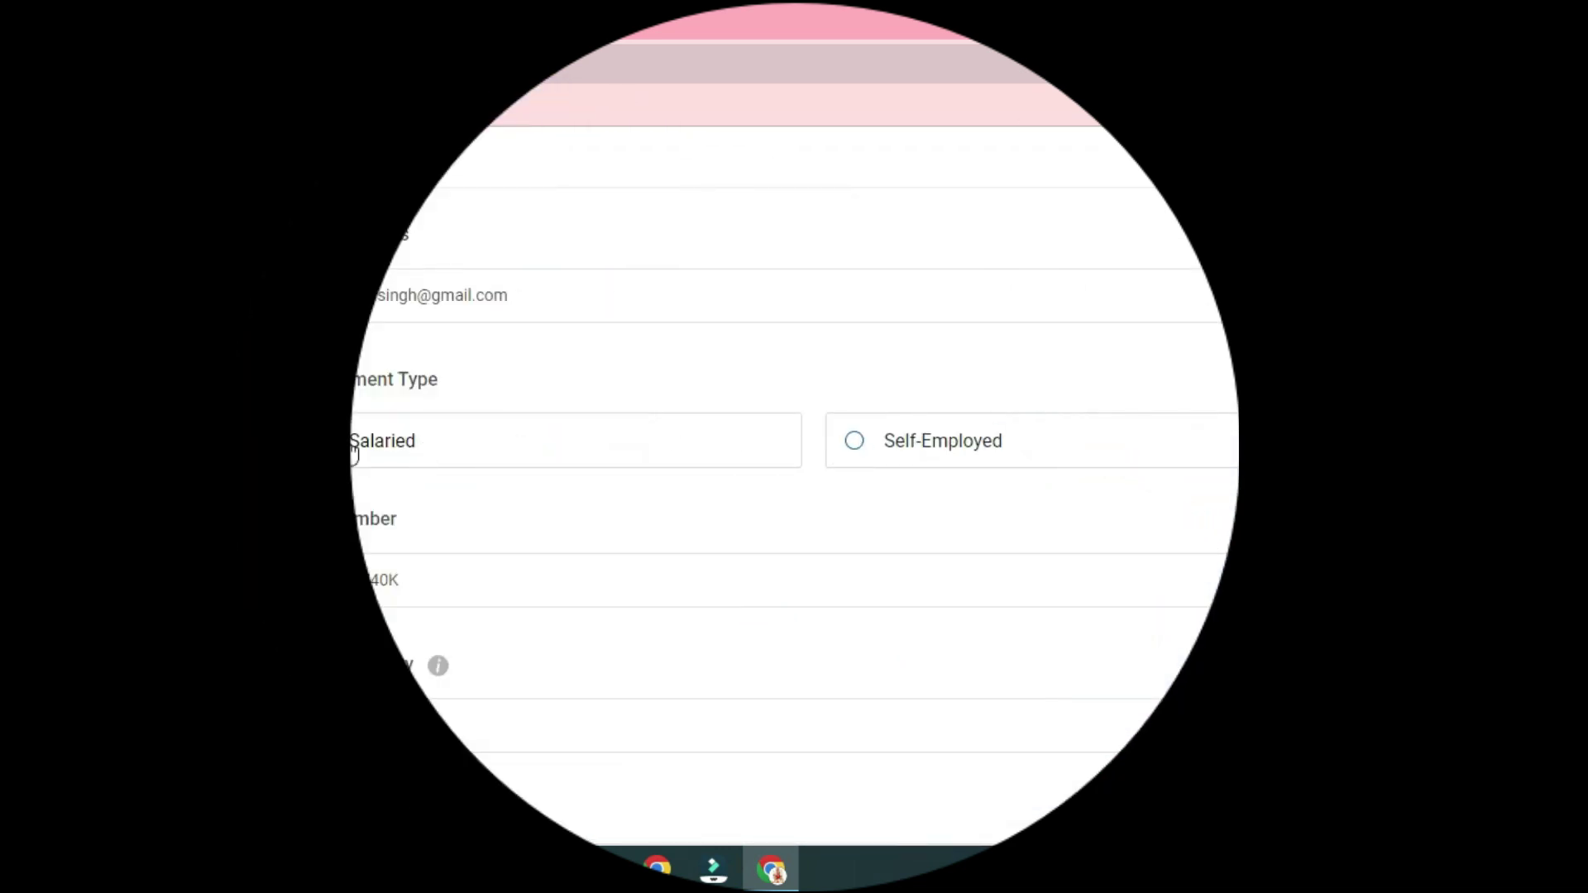
{"action": "left_click", "coordinate": [856, 443]}
{"action": "scroll", "coordinate": [669, 401], "scroll_direction": "up", "scroll_amount": 5}
{"action": "scroll", "coordinate": [666, 393], "scroll_direction": "down", "scroll_amount": 3}
{"action": "scroll", "coordinate": [664, 392], "scroll_direction": "down", "scroll_amount": 5}
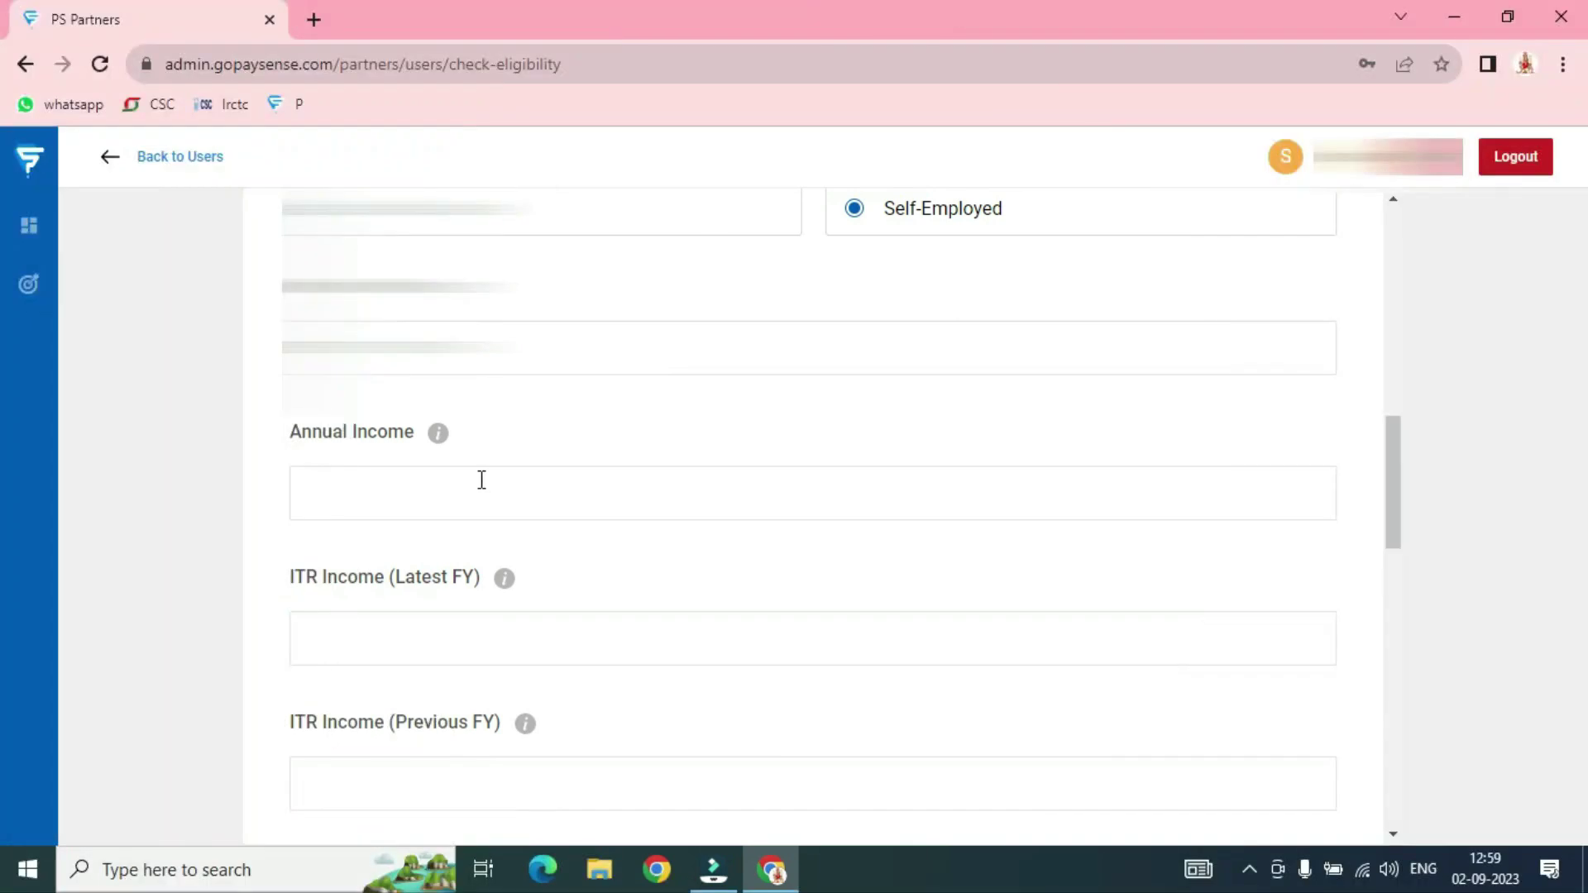
Set Annual Income to 998000
{"action": "left_click", "coordinate": [468, 505]}
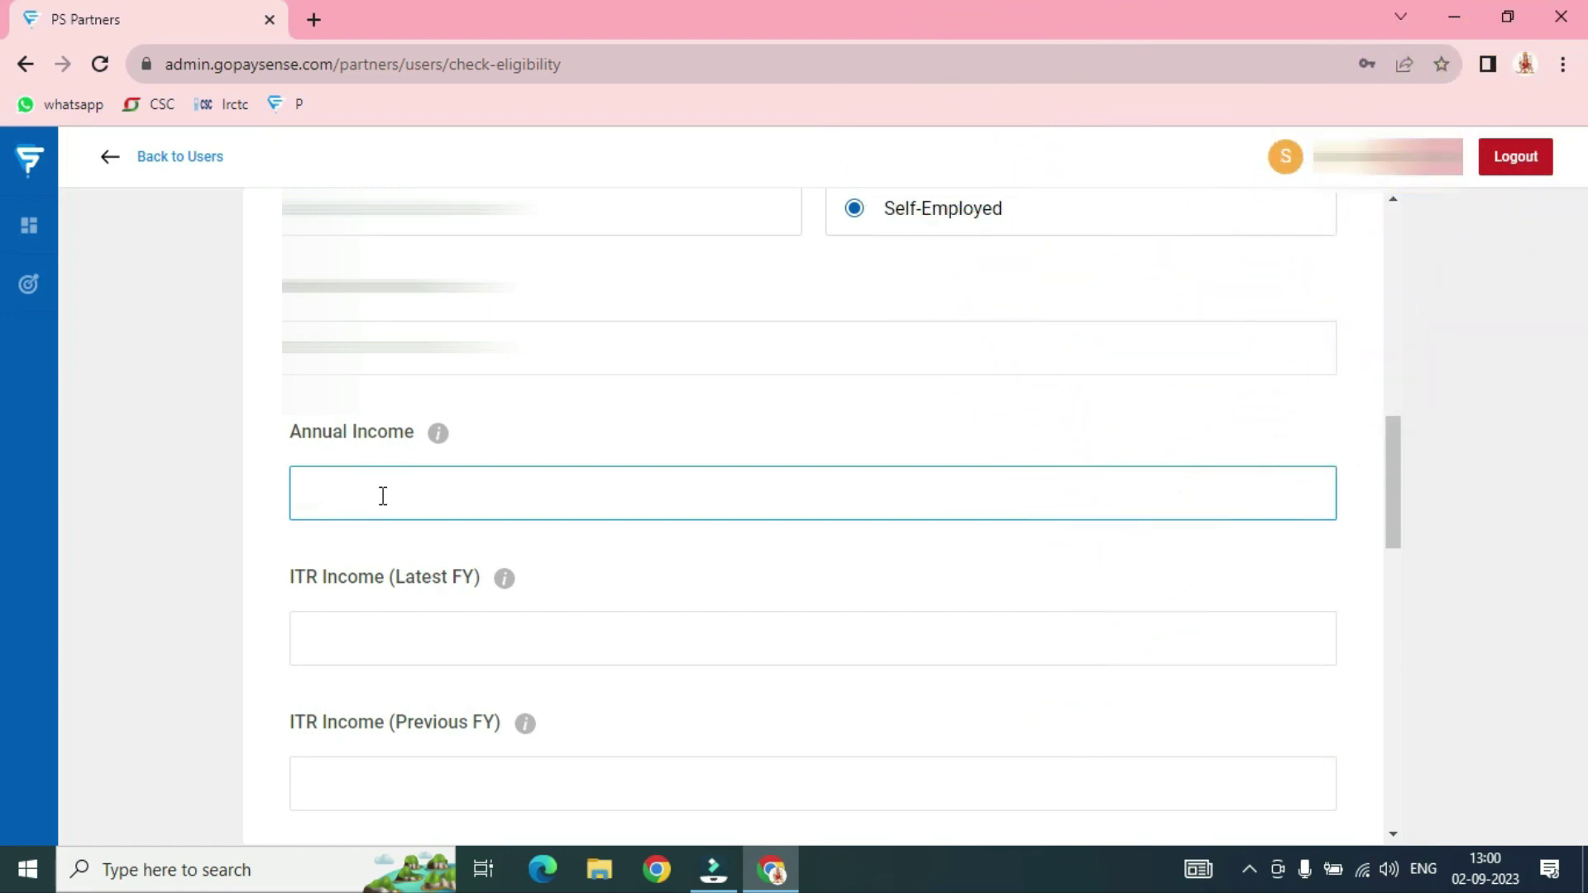
{"action": "type", "text": "98000"}
{"action": "left_click", "coordinate": [685, 552]}
Enter ITR income of 500000 for the latest FY and 498000 for the previous FY
{"action": "left_click", "coordinate": [375, 643]}
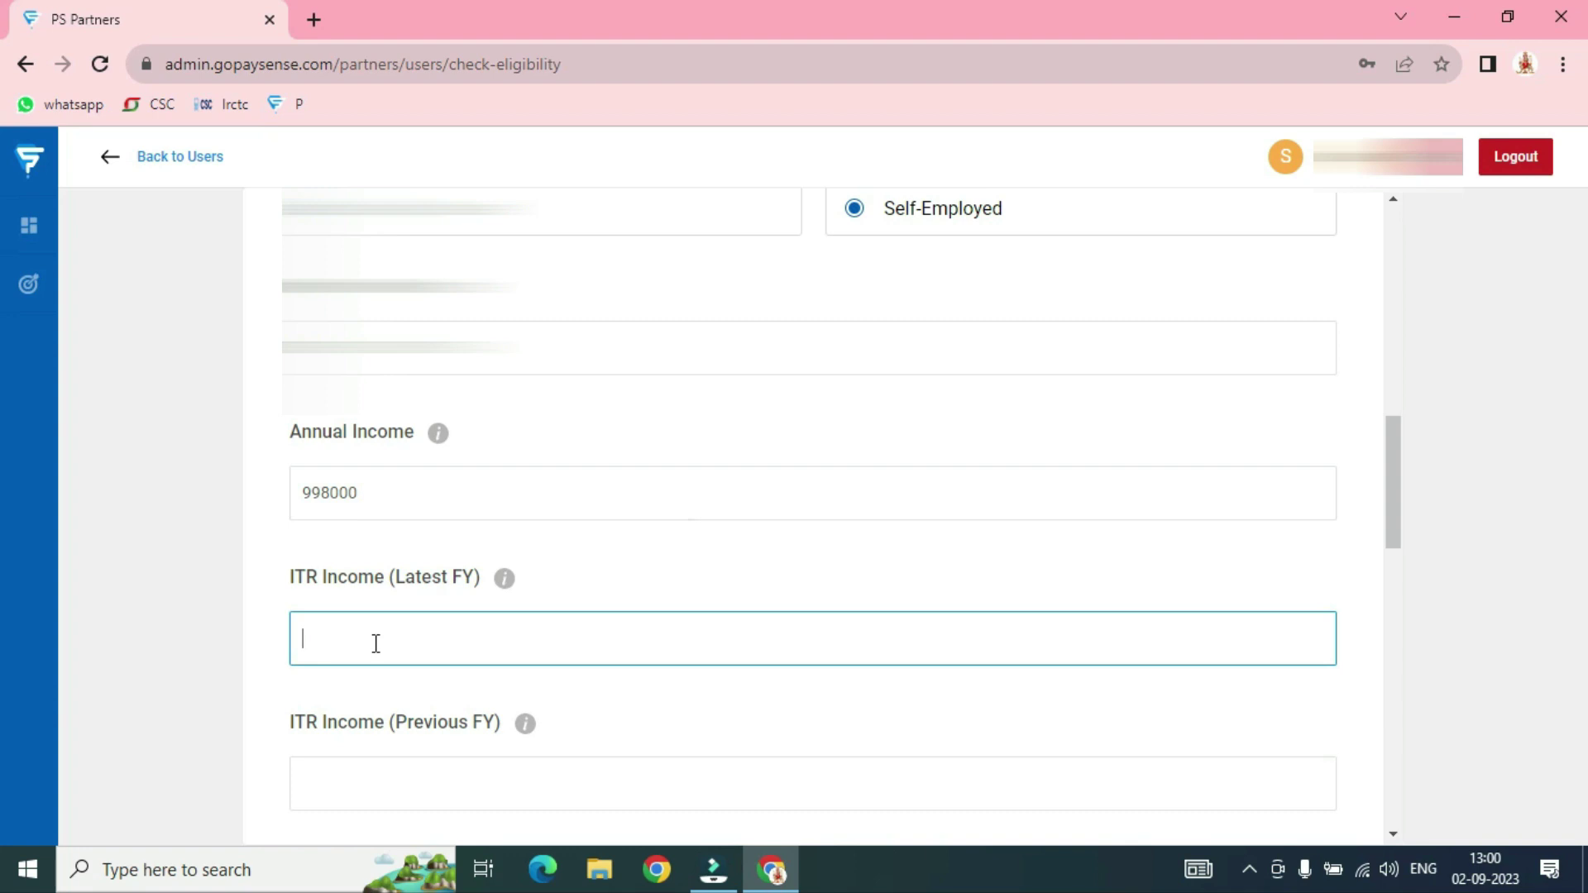
{"action": "type", "text": "500000"}
{"action": "scroll", "coordinate": [375, 641], "scroll_direction": "down", "scroll_amount": 1}
{"action": "left_click", "coordinate": [382, 665]}
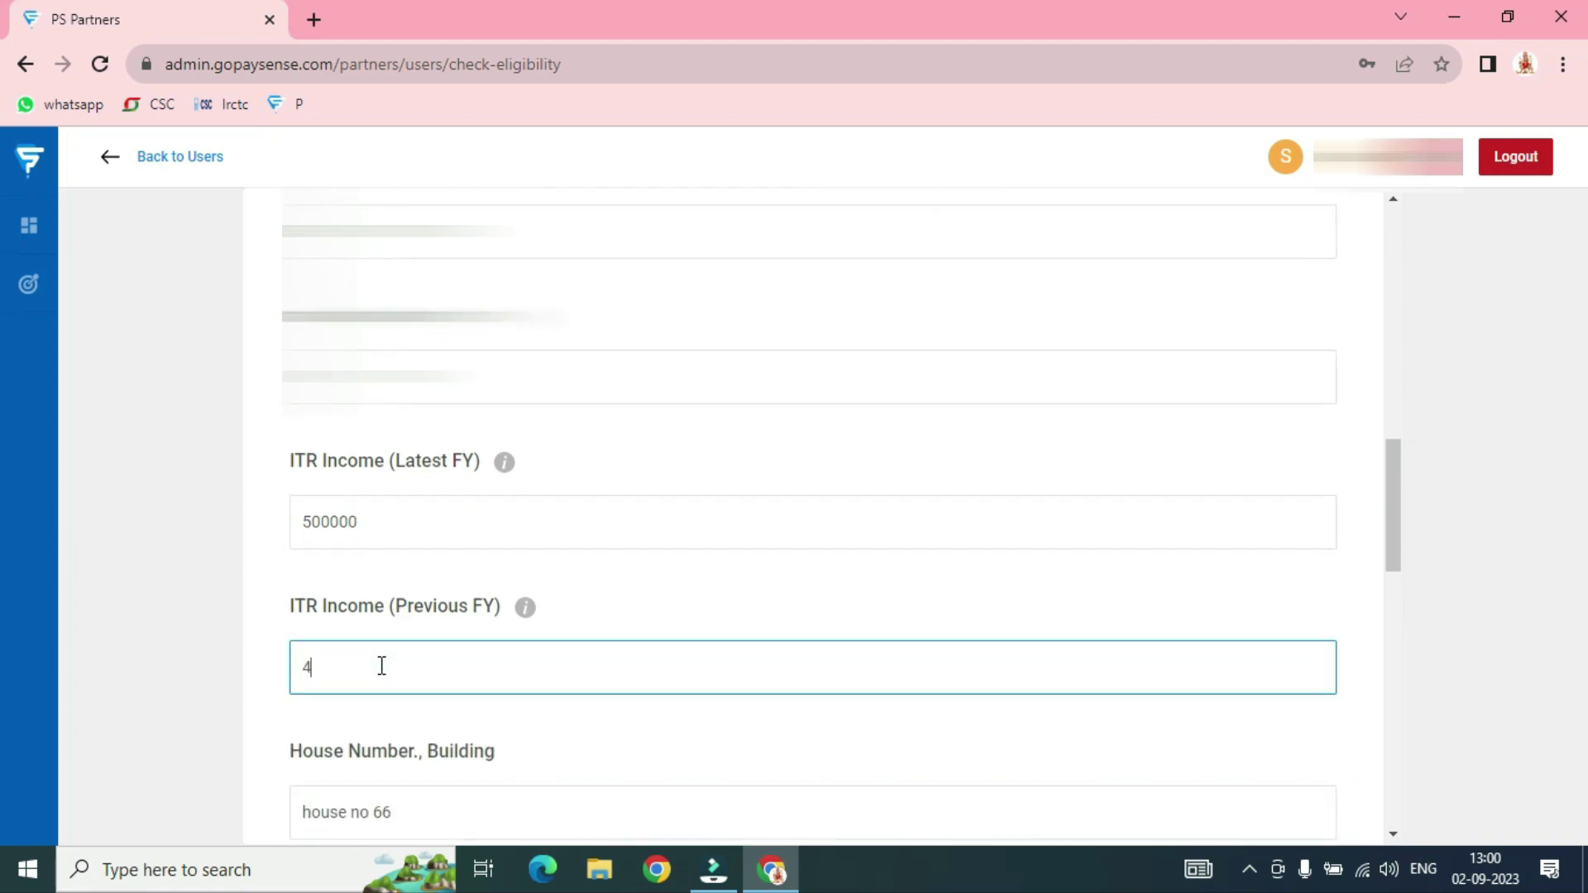
{"action": "type", "text": "498000"}
{"action": "left_click", "coordinate": [629, 589]}
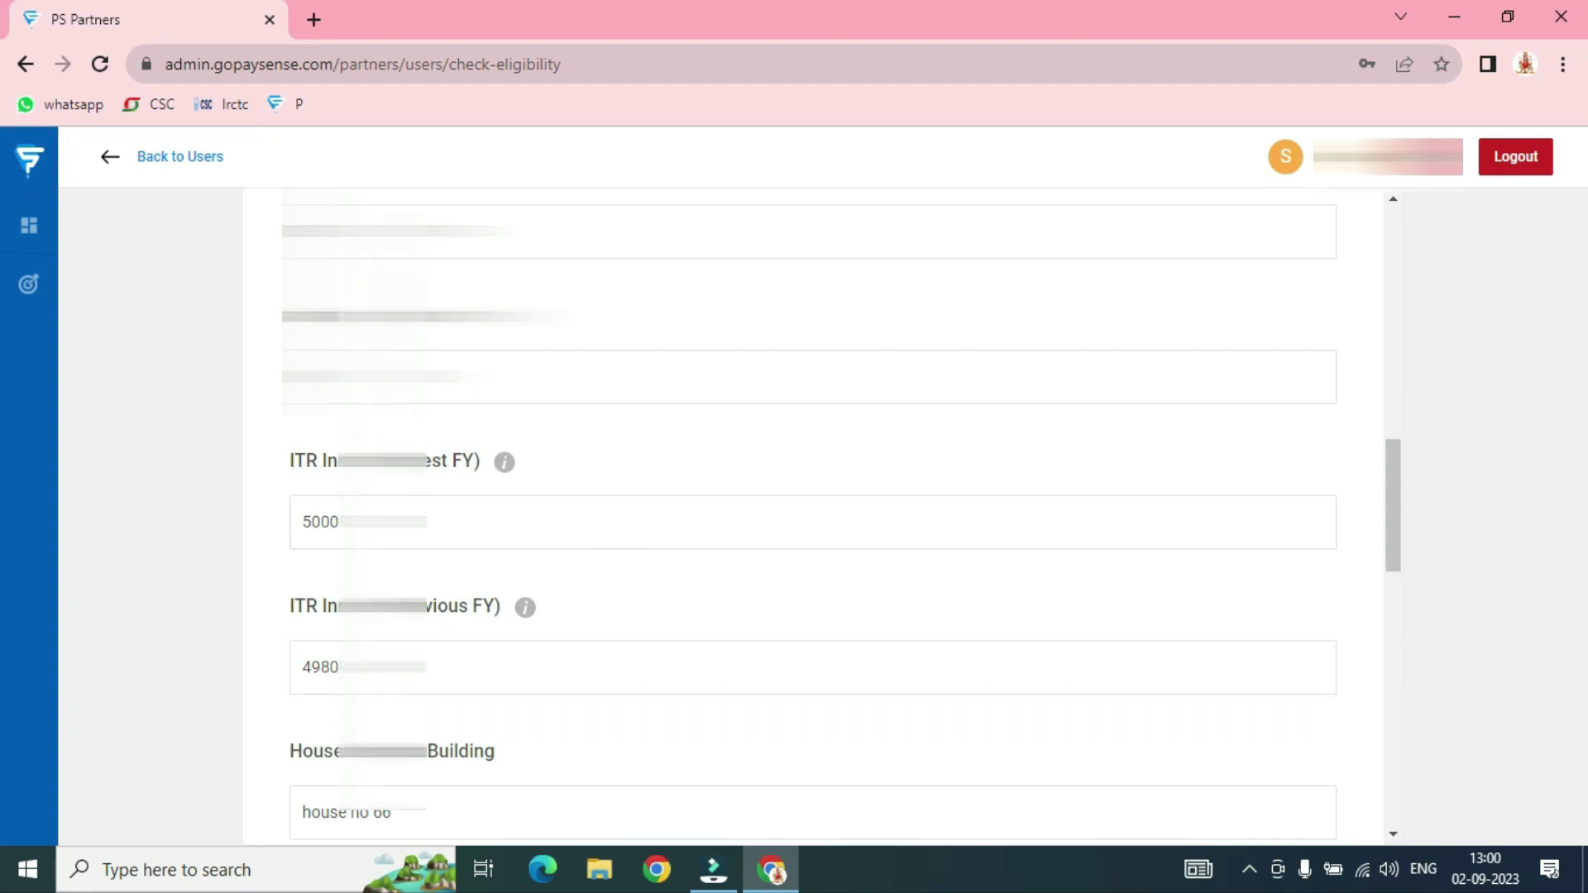
{"action": "left_click", "coordinate": [643, 589]}
{"action": "scroll", "coordinate": [604, 529], "scroll_direction": "down", "scroll_amount": 3}
{"action": "scroll", "coordinate": [533, 389], "scroll_direction": "down", "scroll_amount": 5}
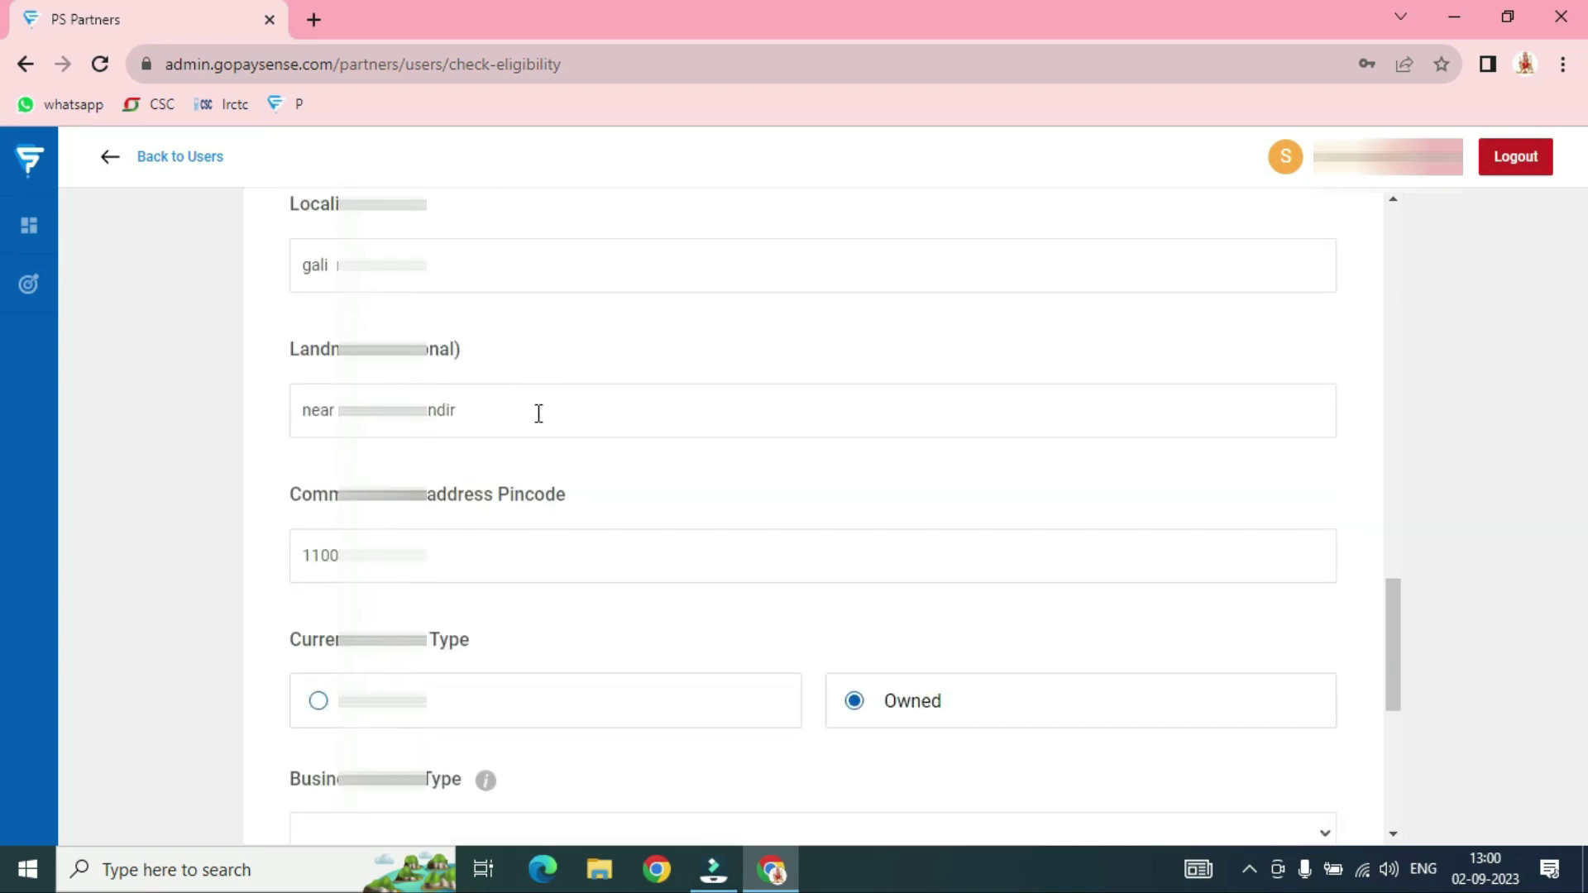
{"action": "scroll", "coordinate": [533, 414], "scroll_direction": "down", "scroll_amount": 4}
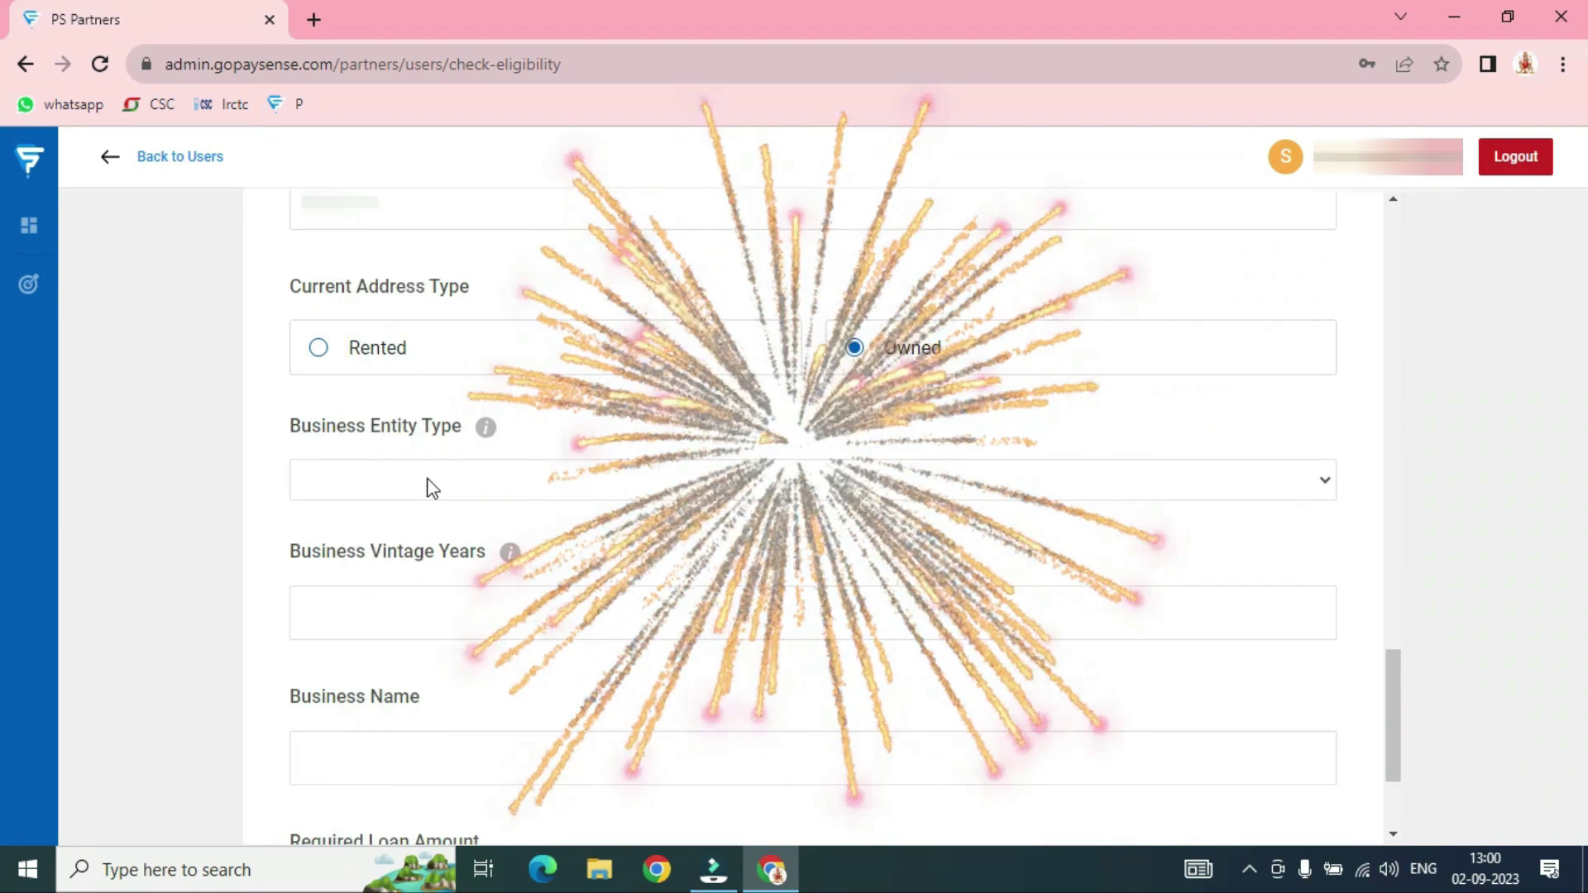
Choose Proprietorship as Business Entity Type and enter 5 for Business Vintage Years
{"action": "left_click", "coordinate": [427, 480]}
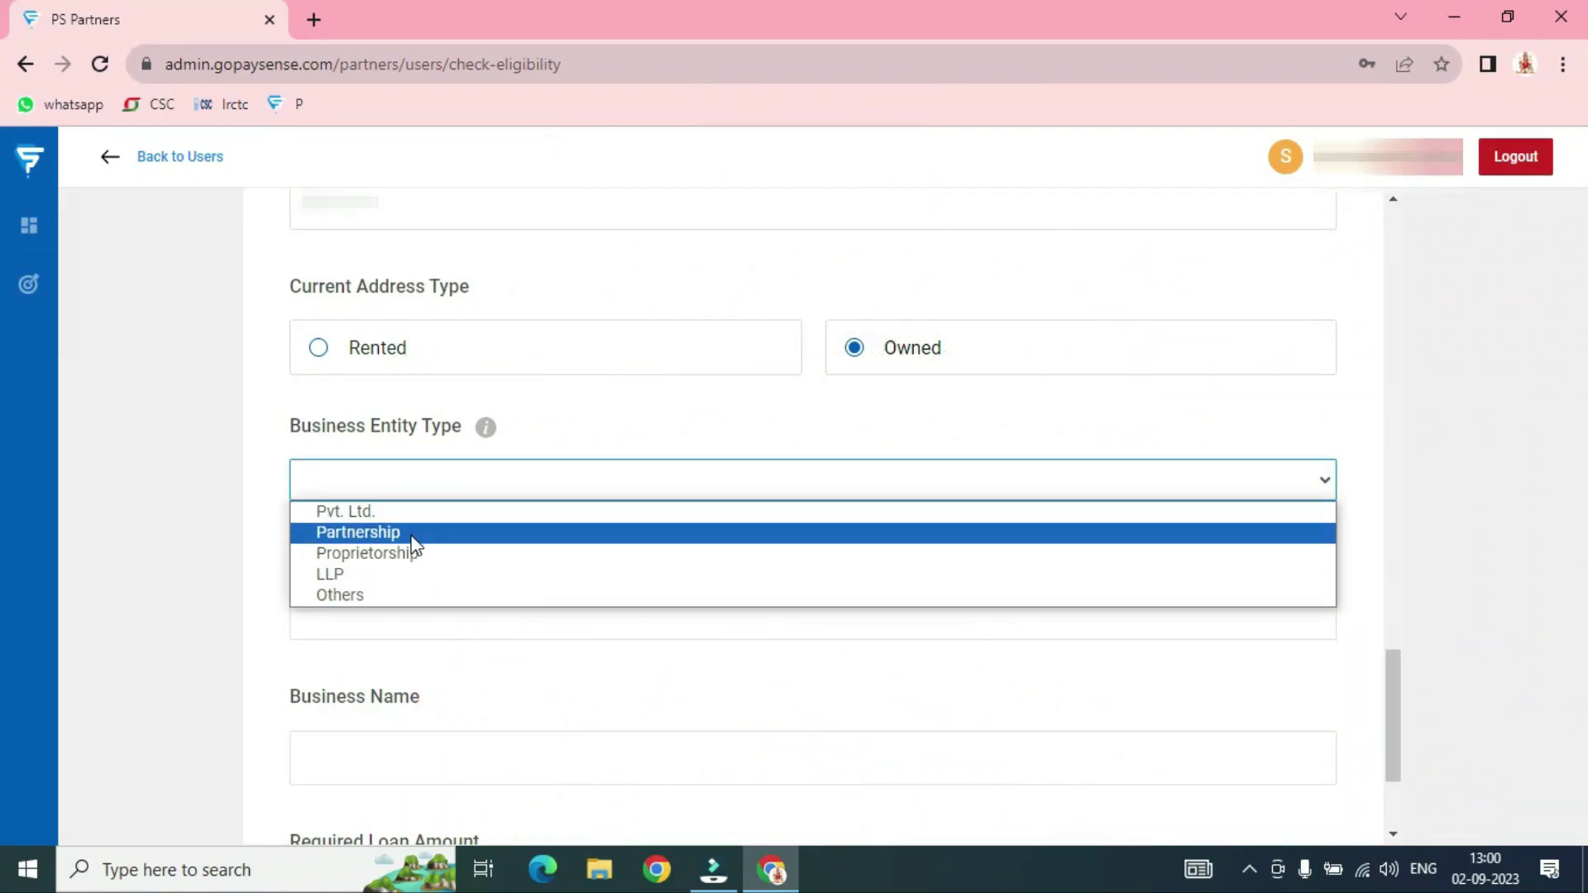
{"action": "left_click", "coordinate": [365, 553]}
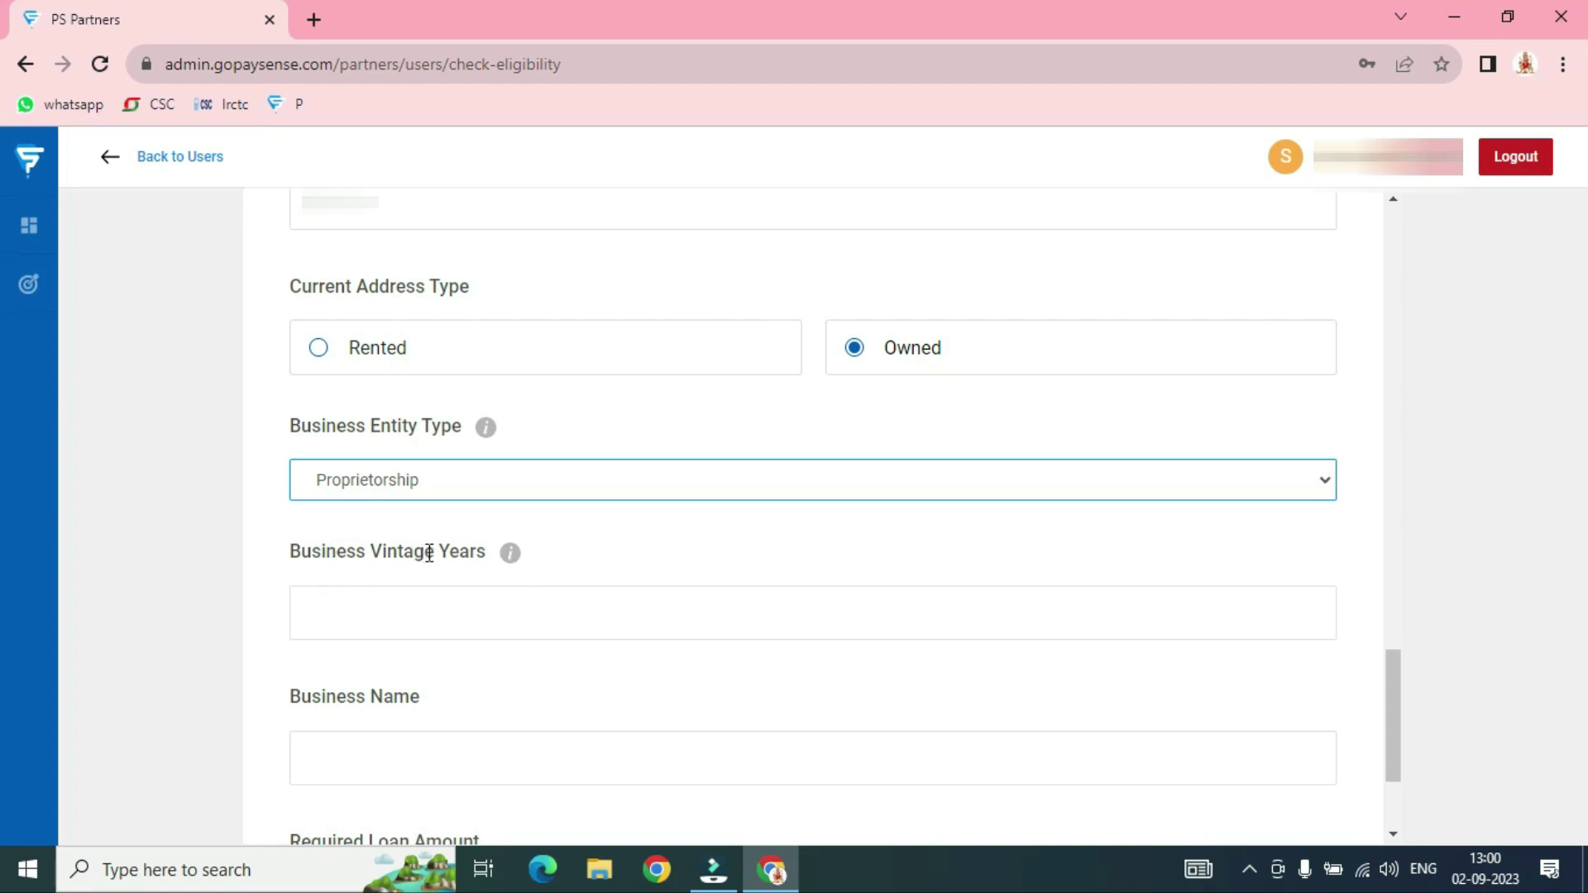
{"action": "left_click", "coordinate": [392, 610]}
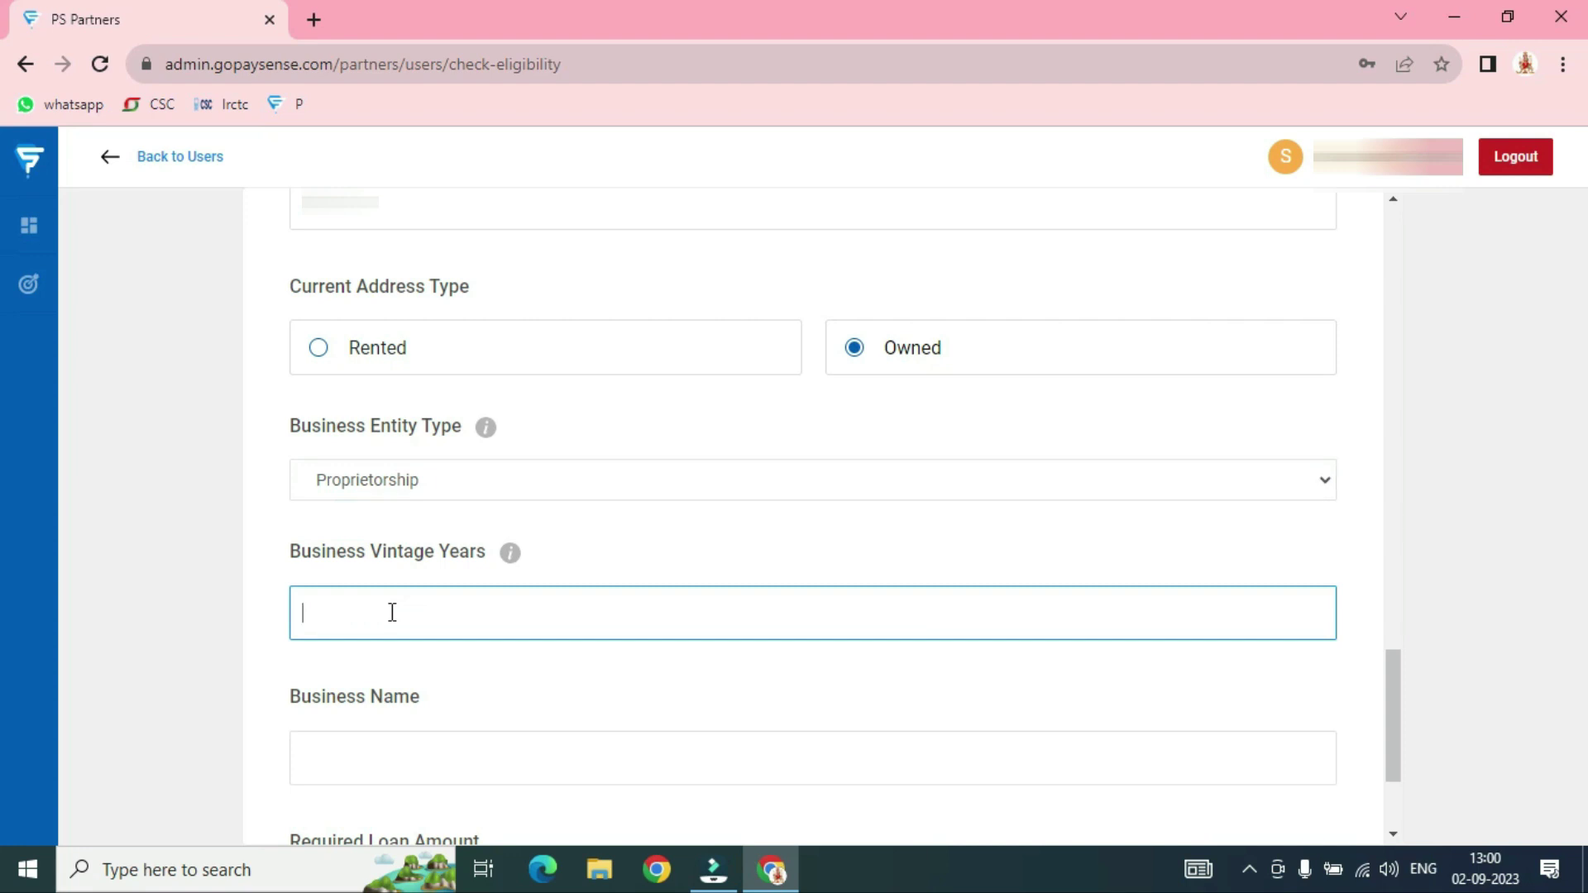
{"action": "left_click", "coordinate": [533, 691]}
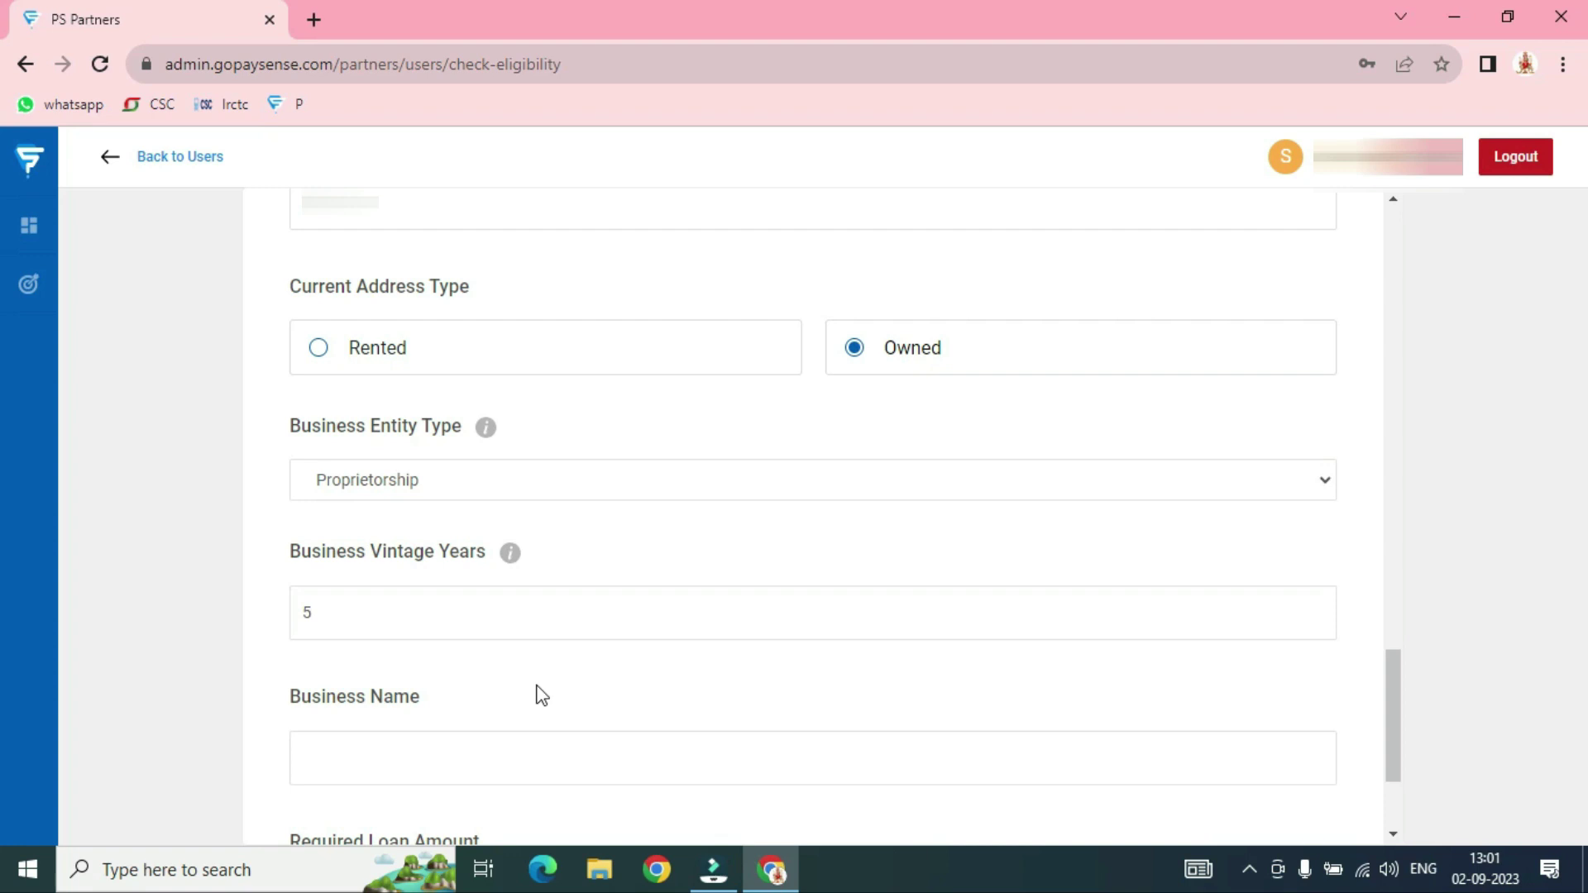
{"action": "scroll", "coordinate": [537, 686], "scroll_direction": "down", "scroll_amount": 3}
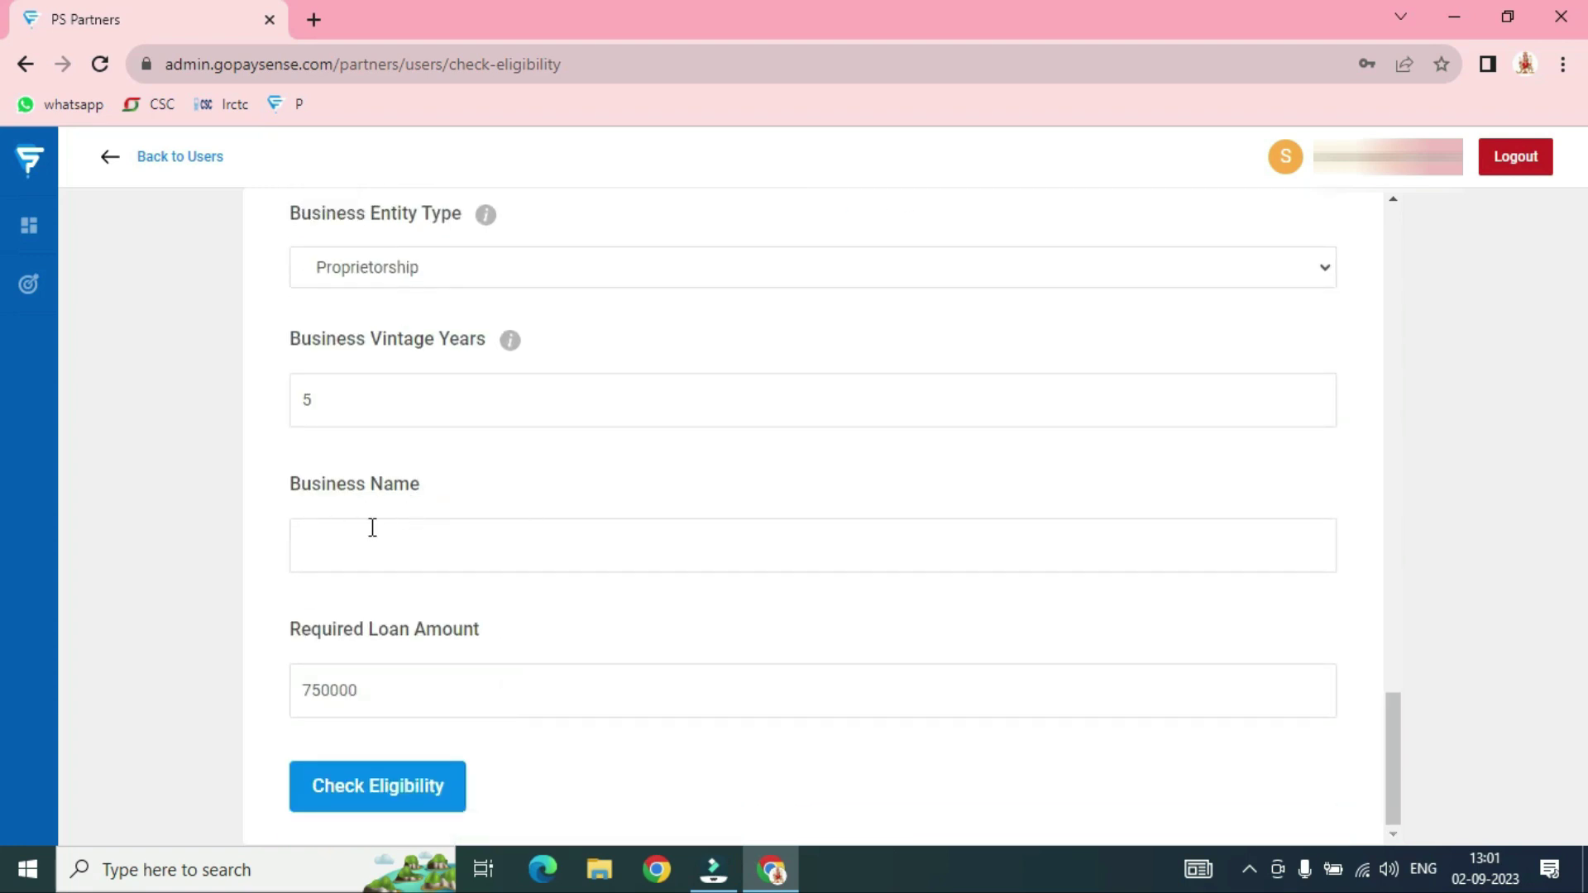
Enter AK FINANCE as the Business Name, fixing the earlier typing mistakes
{"action": "left_click", "coordinate": [383, 546]}
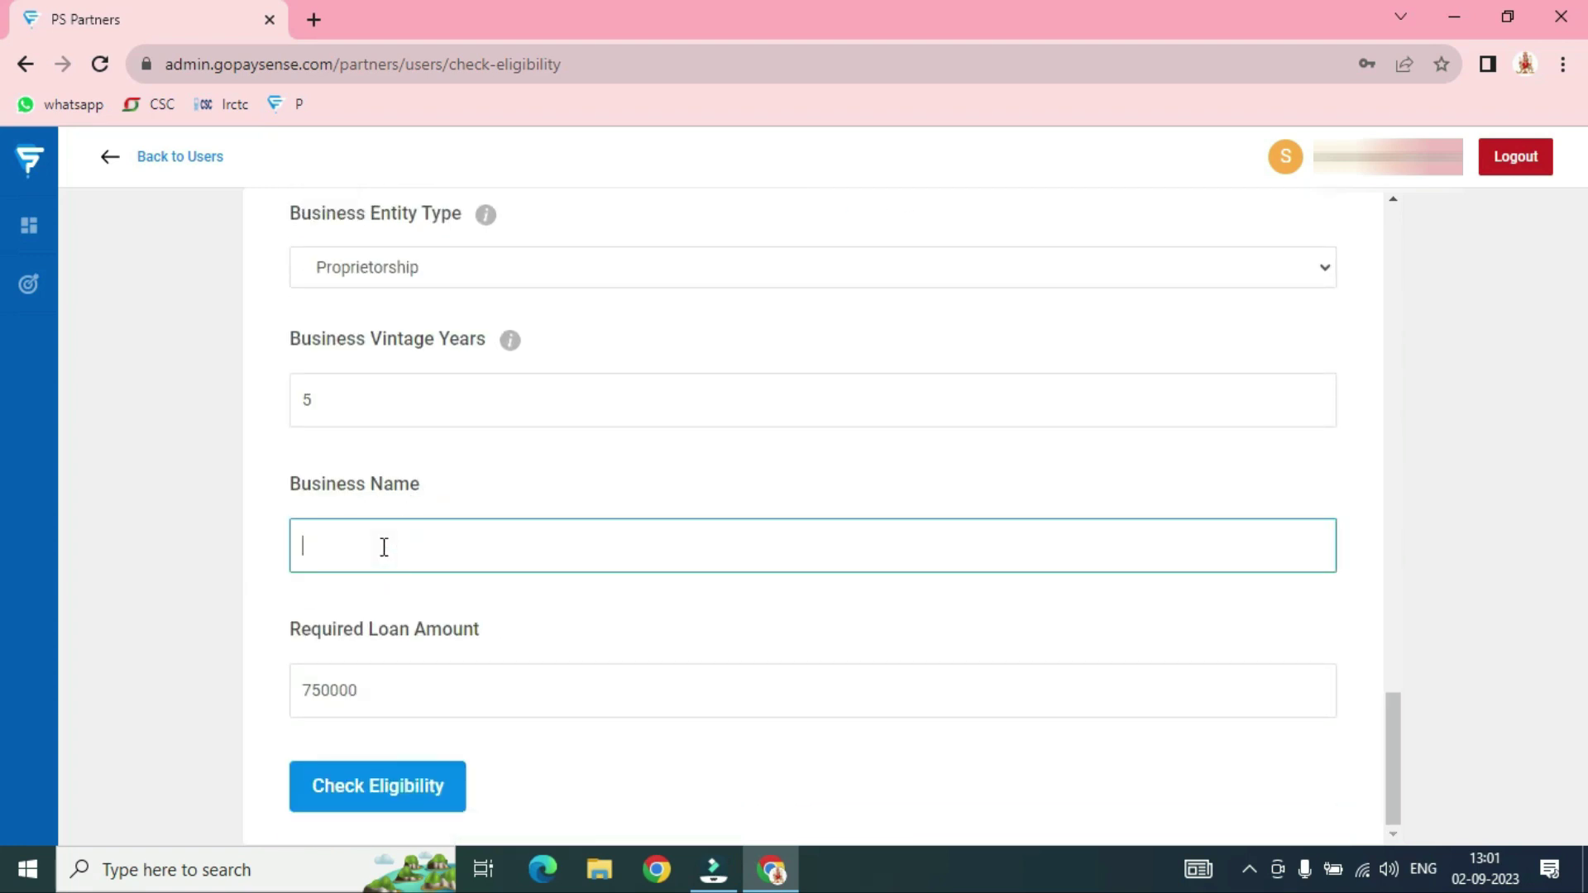
{"action": "type", "text": "ajay"}
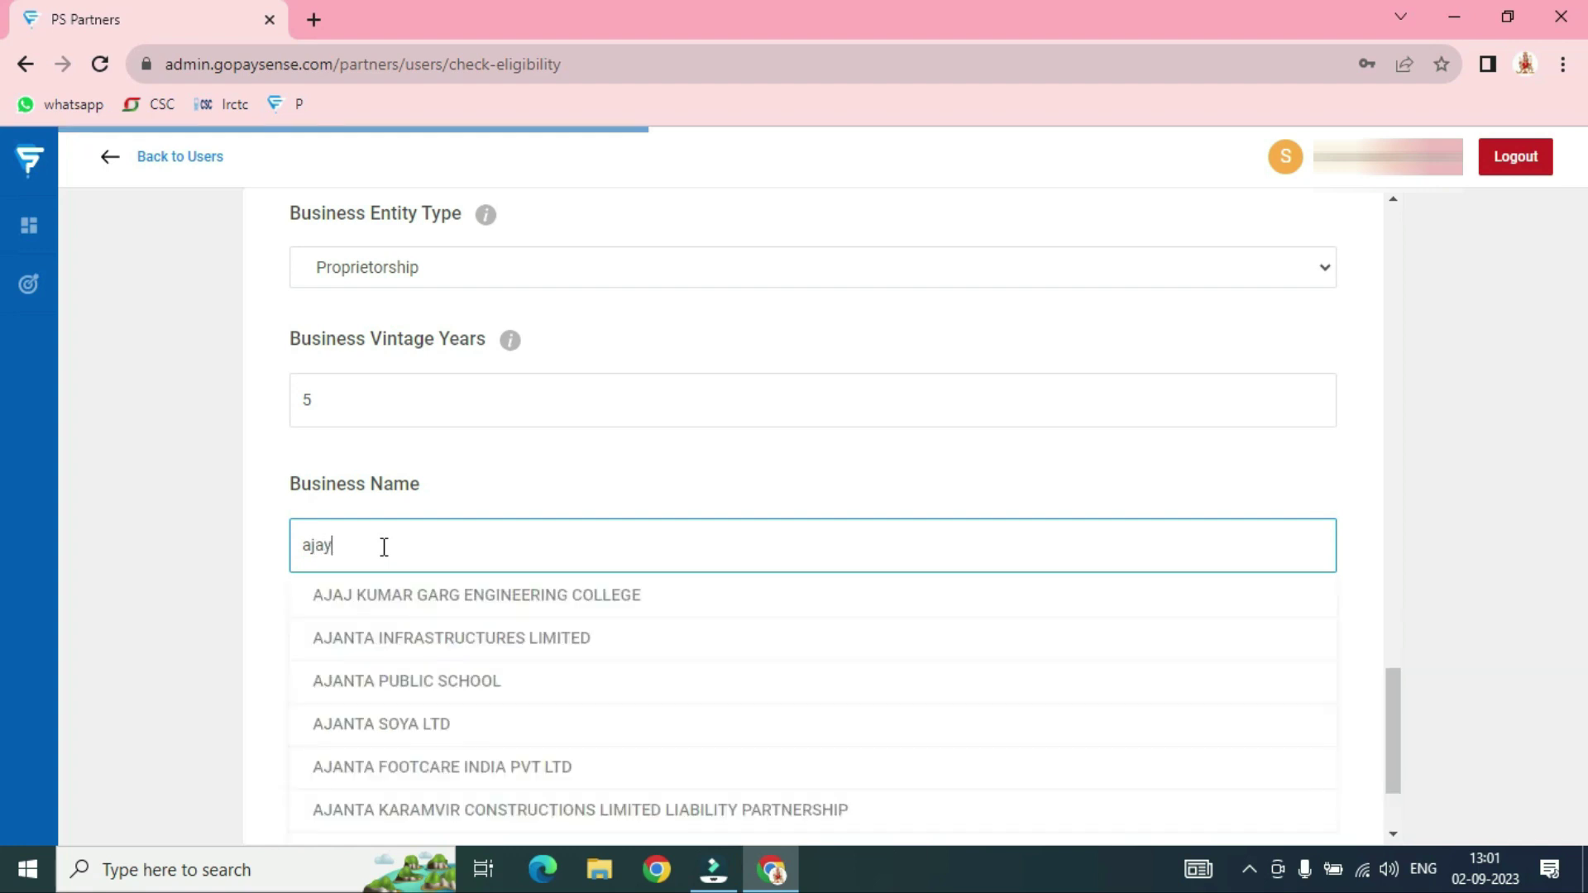
{"action": "key", "text": "BackSpace"}
{"action": "key", "text": "BackSpace"}
{"action": "key", "text": "BackSpace"}
{"action": "key", "text": "BackSpace"}
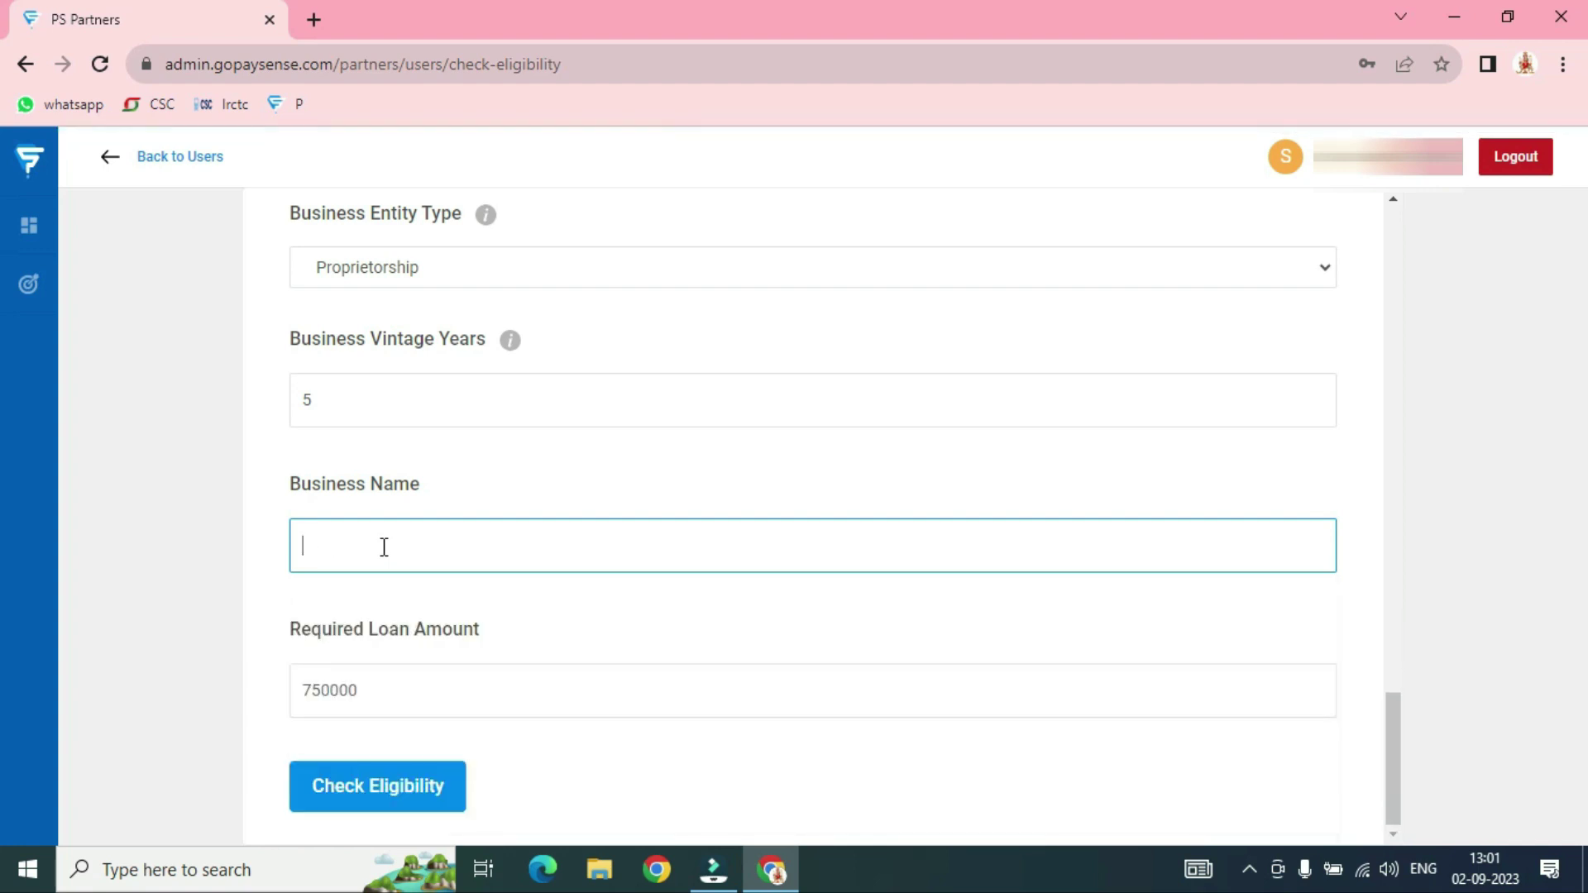
{"action": "type", "text": "AJA"}
{"action": "key", "text": "BackSpace"}
{"action": "key", "text": "BackSpace"}
{"action": "key", "text": "BackSpace"}
{"action": "type", "text": "AJAY"}
{"action": "key", "text": "BackSpace"}
{"action": "key", "text": "BackSpace"}
{"action": "key", "text": "BackSpace"}
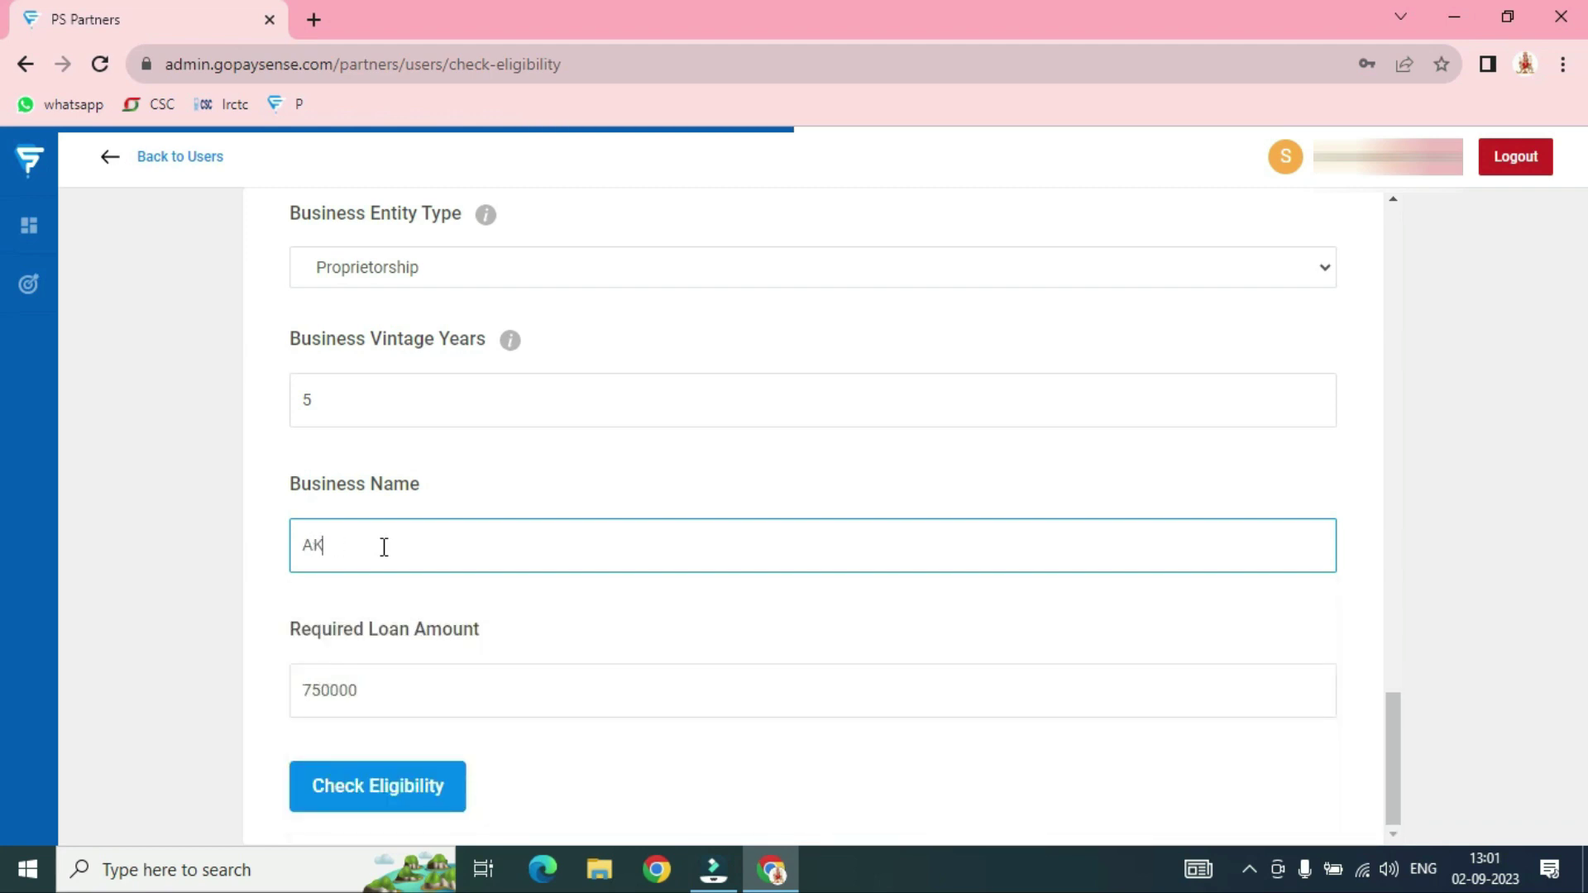
{"action": "type", "text": "K FINANCE"}
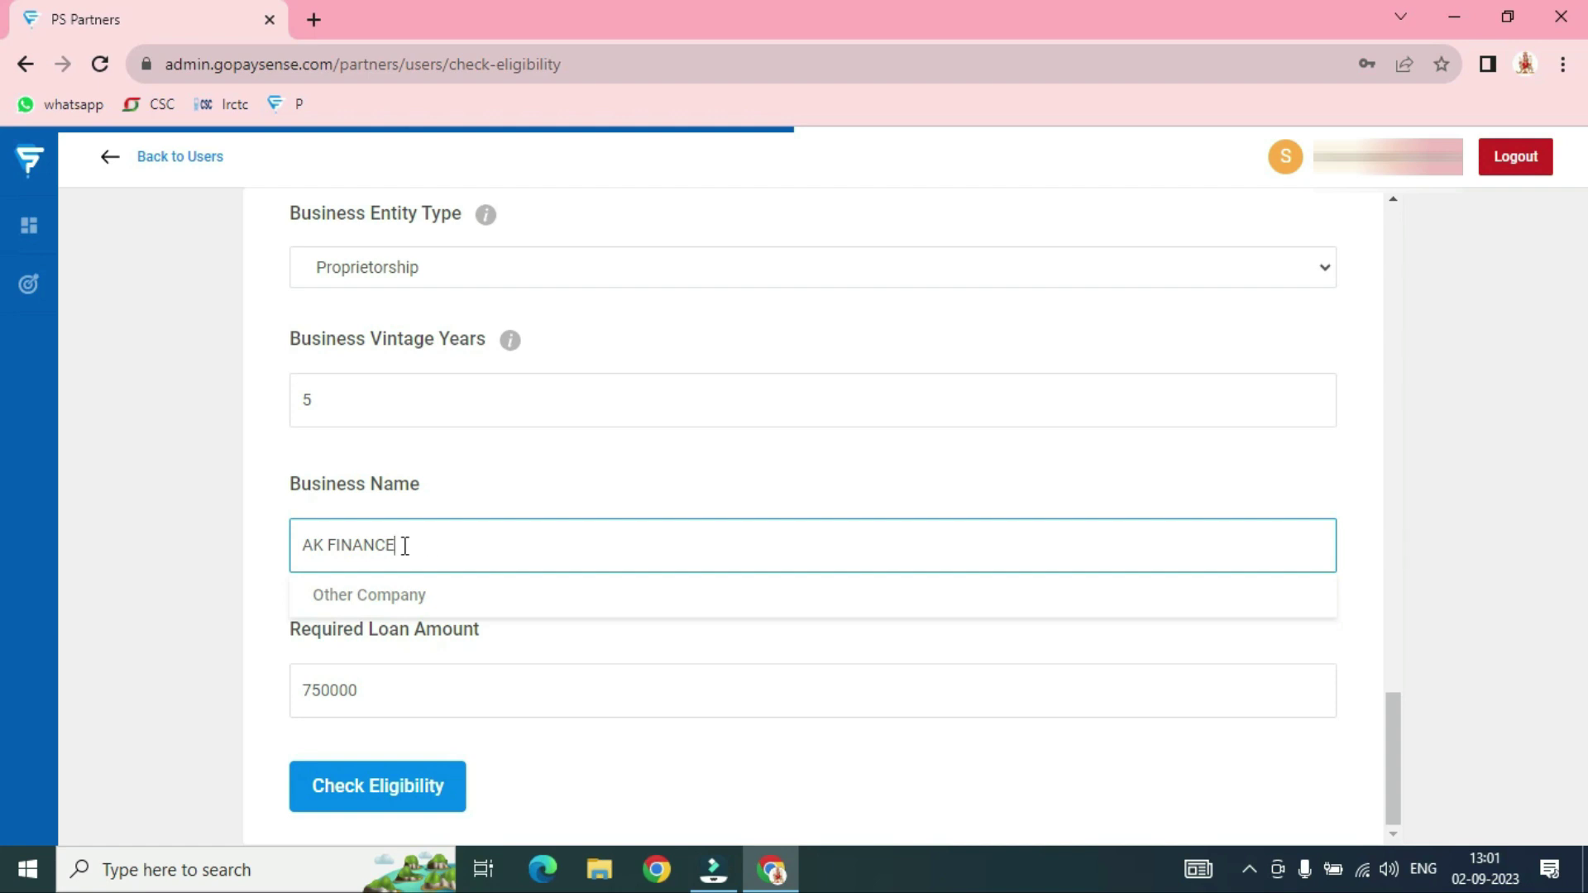
Copy the name, choose Other Company, paste AK FINANCE into its box and continue
{"action": "left_click_drag", "start_coordinate": [404, 545], "coordinate": [298, 546]}
{"action": "key", "text": "ctrl+c"}
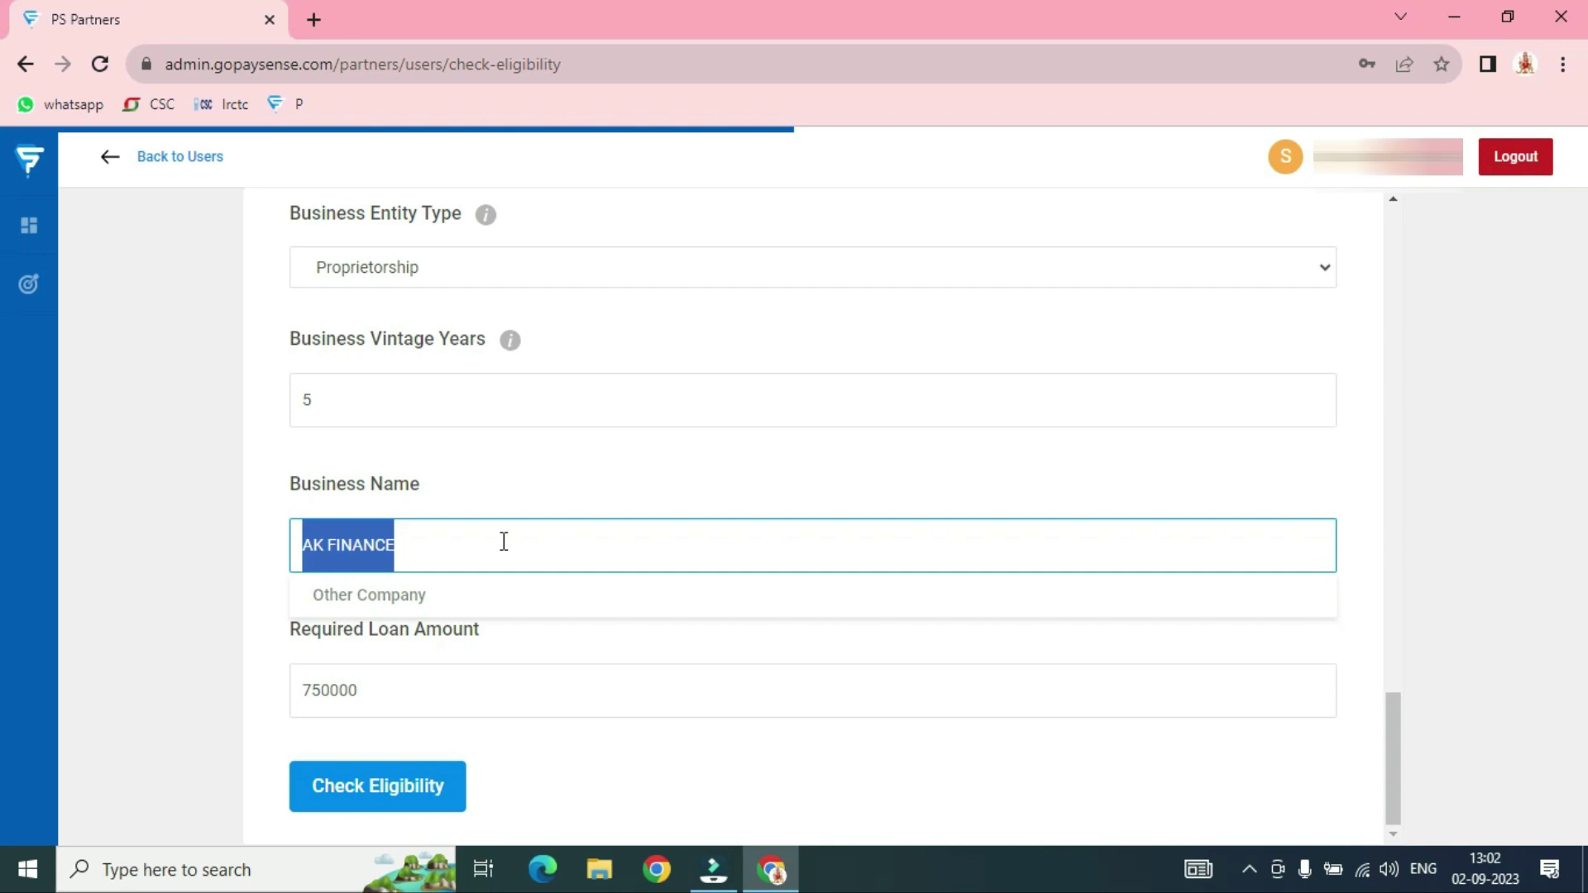
{"action": "left_click", "coordinate": [380, 597]}
{"action": "left_click", "coordinate": [393, 666]}
{"action": "key", "text": "ctrl+v"}
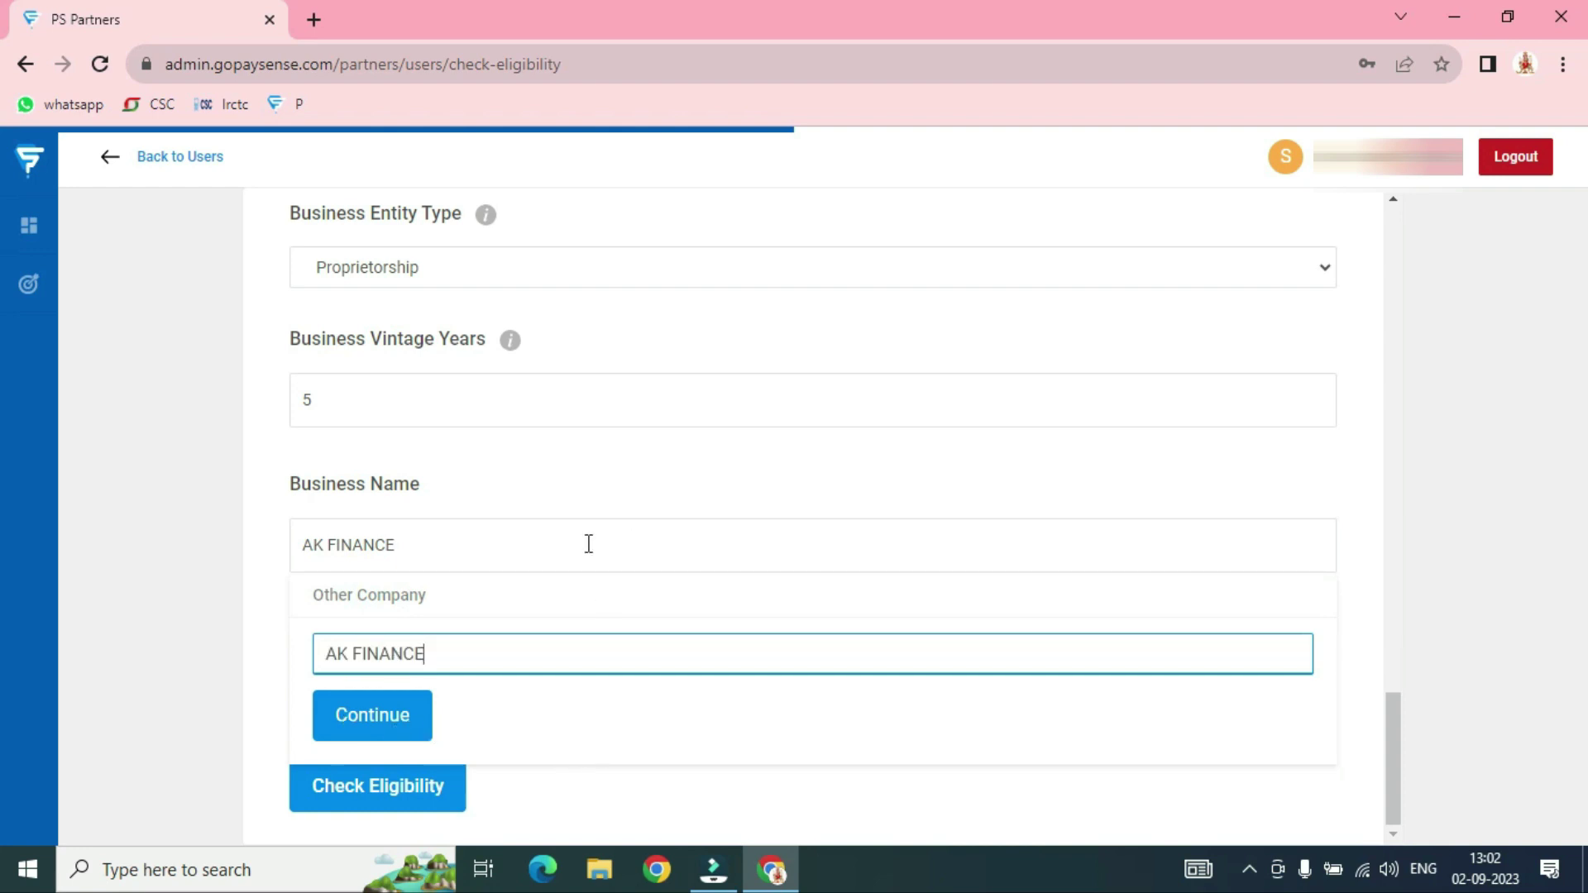
{"action": "left_click", "coordinate": [351, 713]}
{"action": "scroll", "coordinate": [554, 411], "scroll_direction": "up", "scroll_amount": 10}
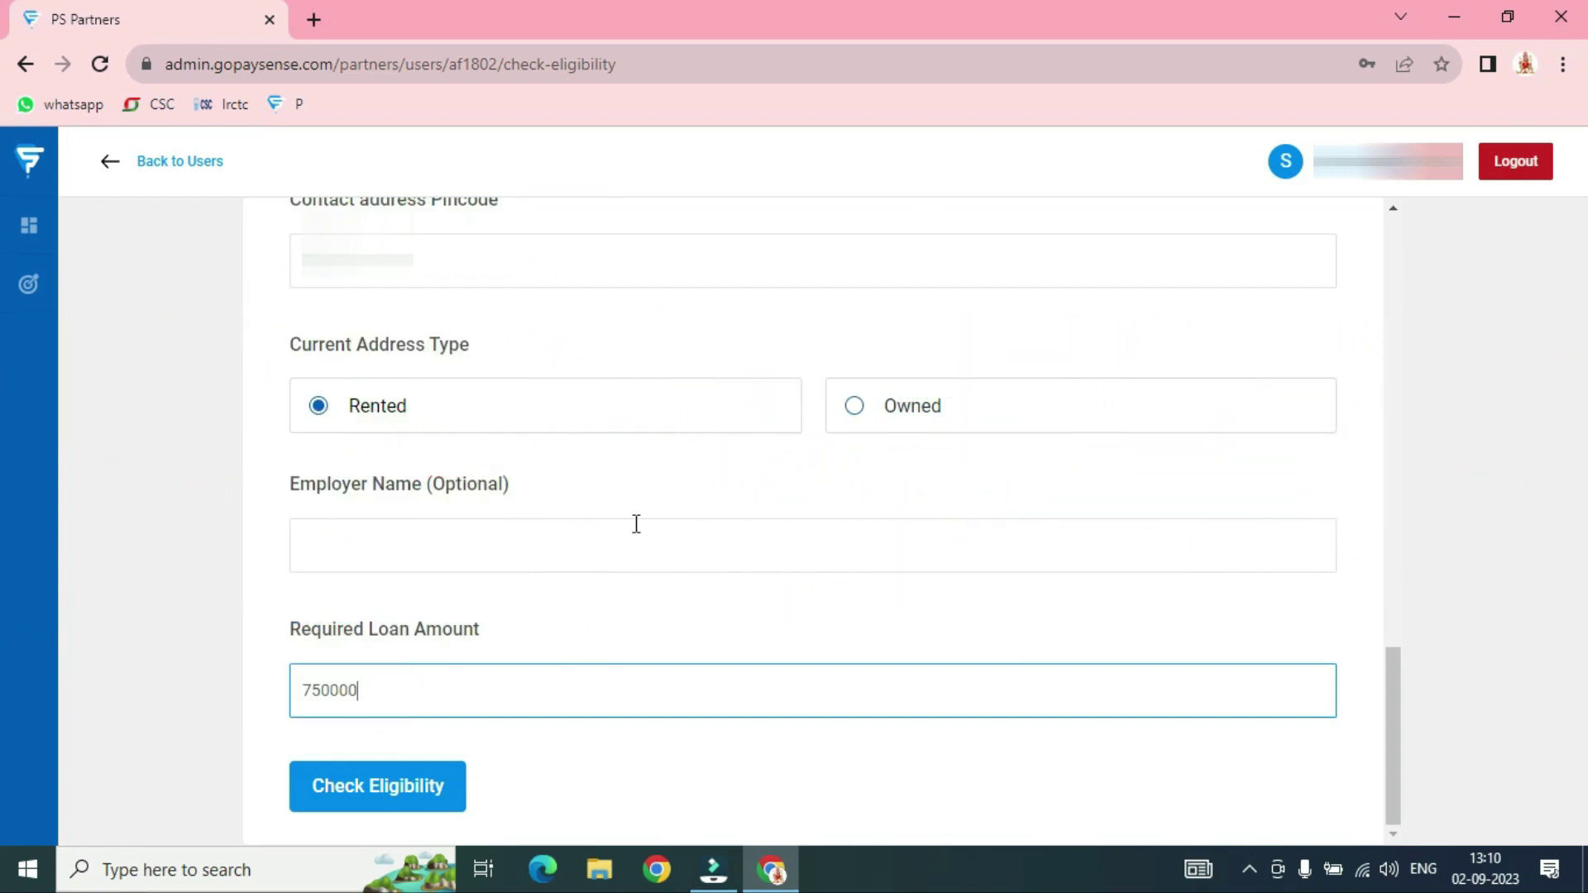
Check eligibility to reach the EMI plan step with a ₹2,00,000 maximum loan
{"action": "left_click", "coordinate": [393, 798]}
{"action": "left_click", "coordinate": [390, 791]}
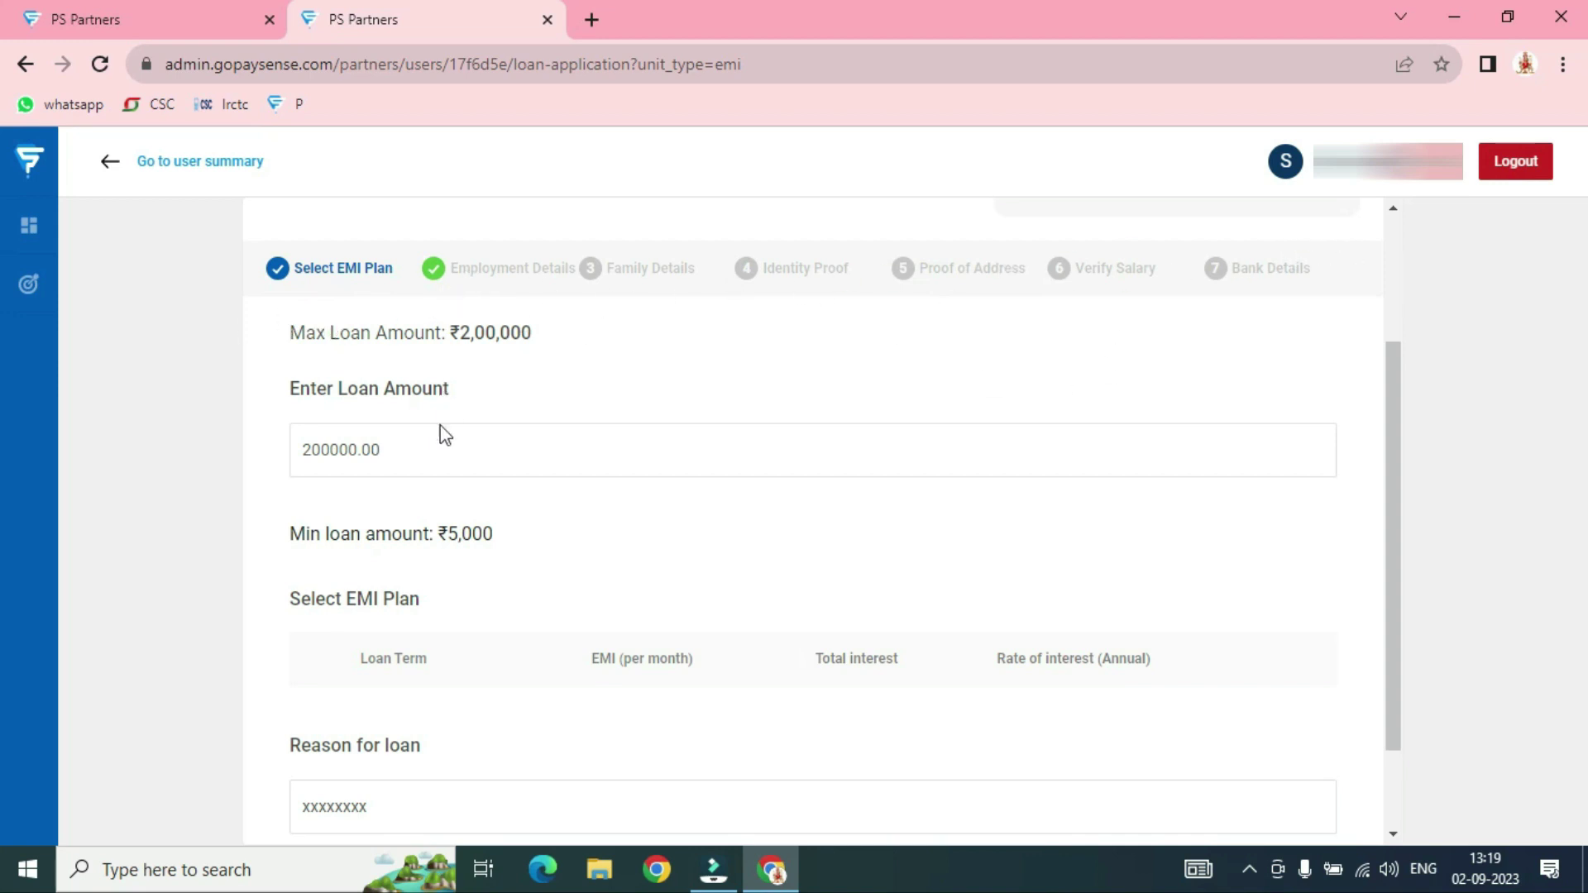
Set the loan amount to ₹200000 and pick the 60-month ₹5,588 EMI plan
{"action": "left_click", "coordinate": [431, 452]}
{"action": "key", "text": "BackSpace"}
{"action": "key", "text": "BackSpace"}
{"action": "key", "text": "BackSpace"}
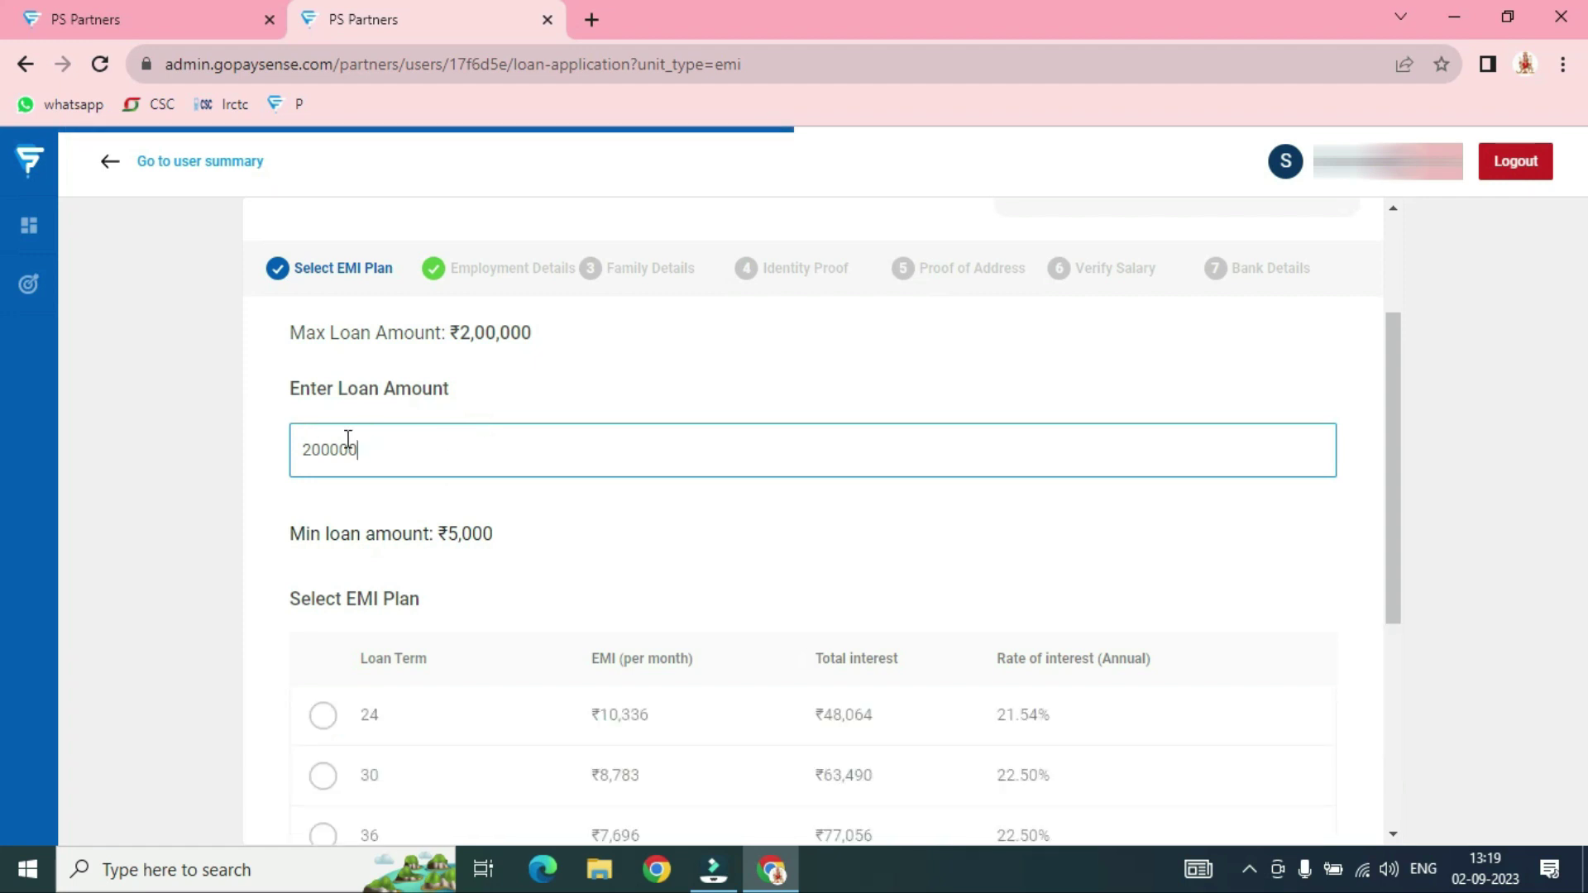
{"action": "scroll", "coordinate": [512, 447], "scroll_direction": "down", "scroll_amount": 5}
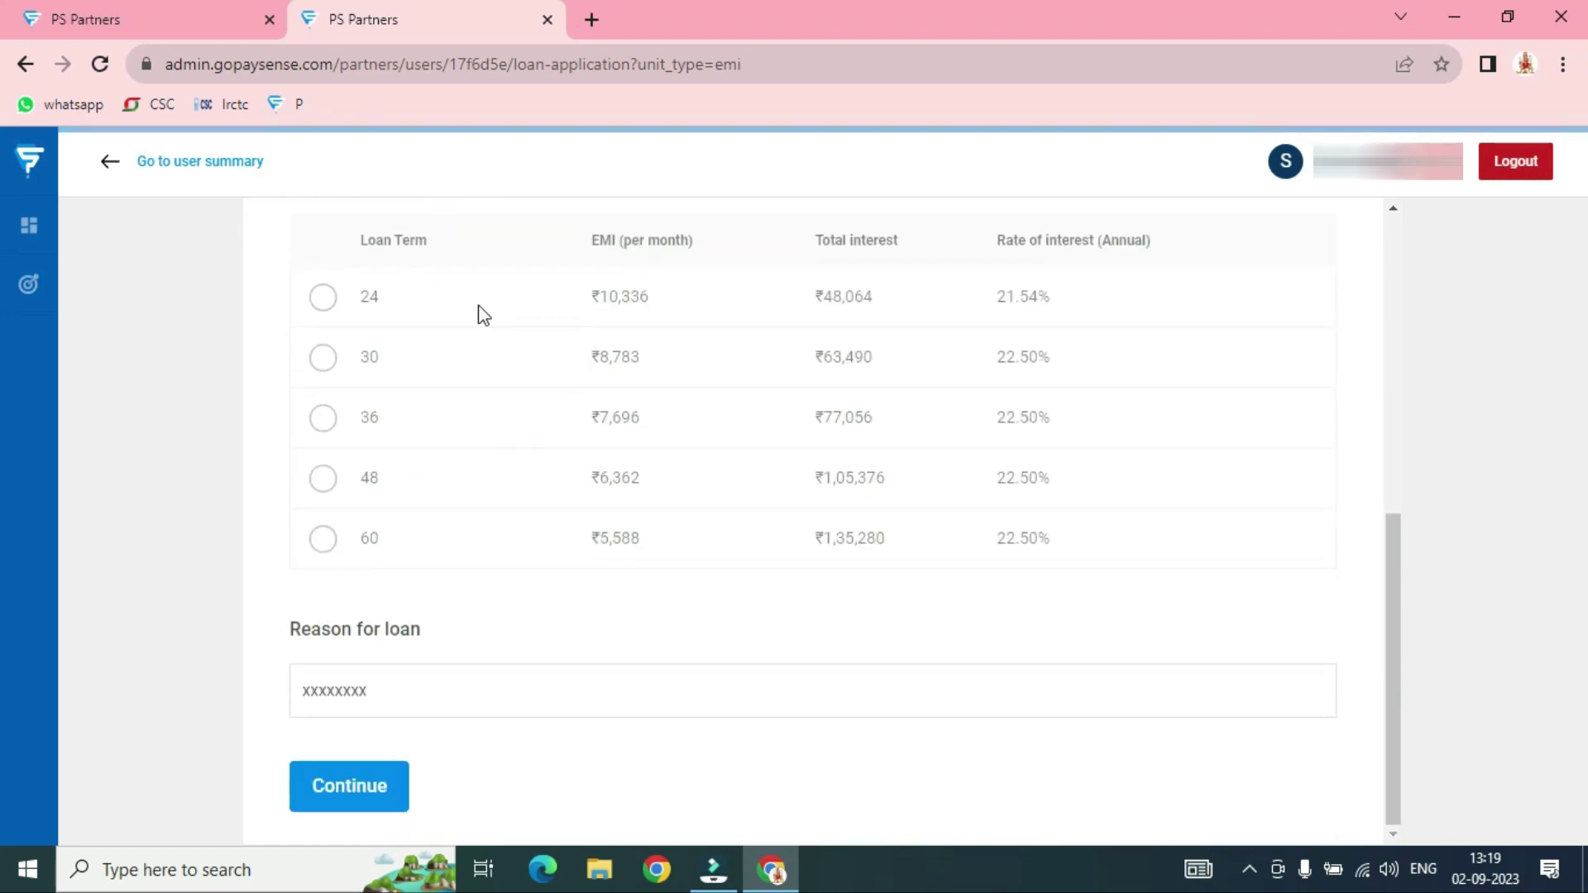
{"action": "left_click", "coordinate": [331, 544]}
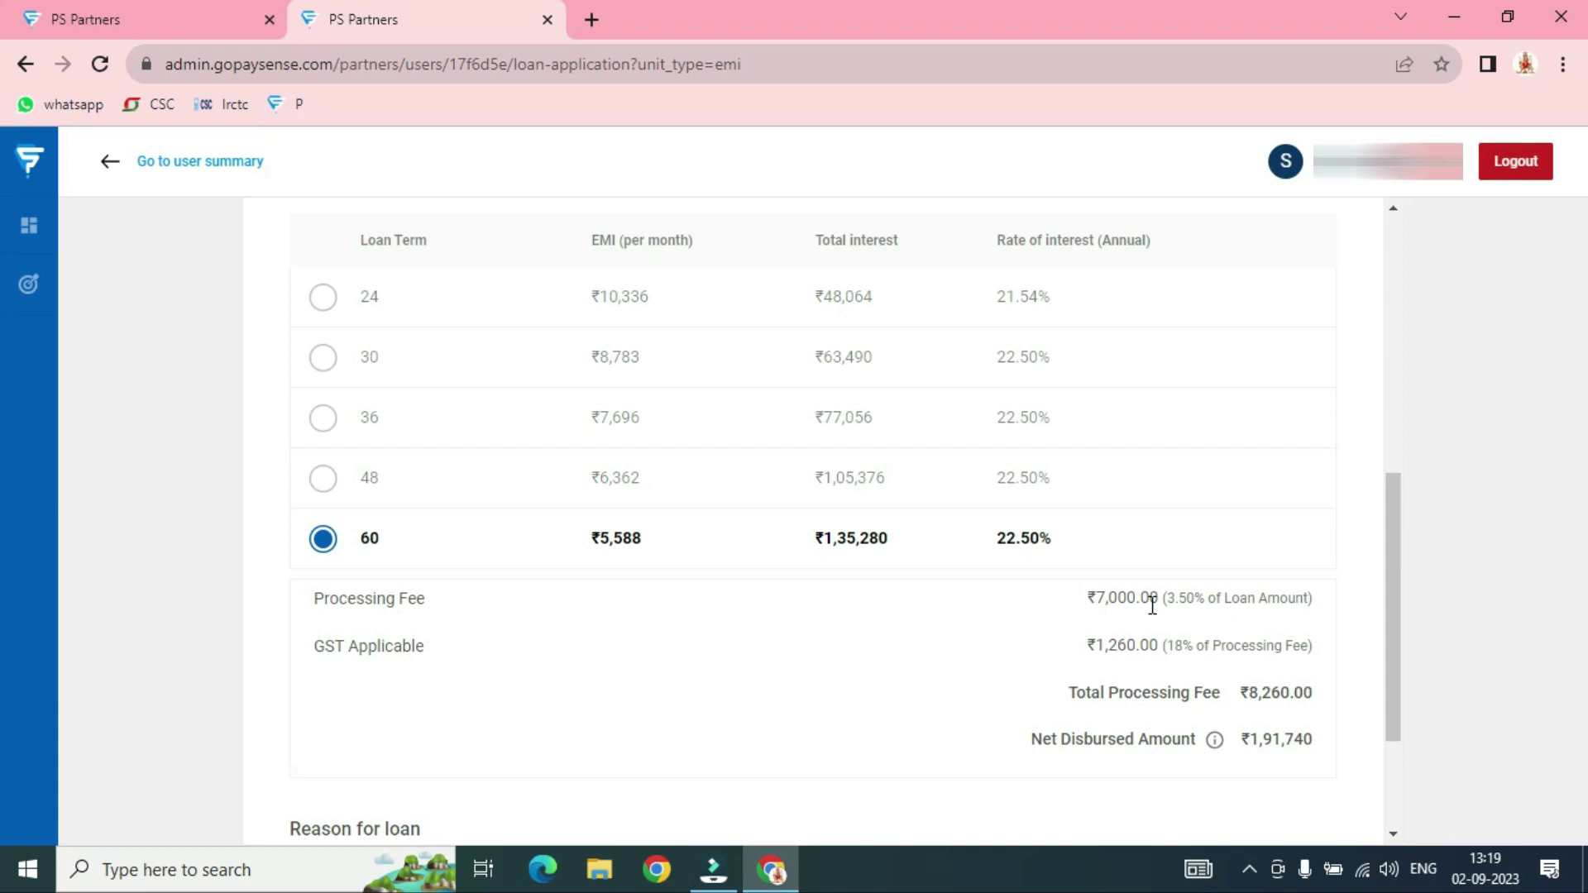
{"action": "scroll", "coordinate": [1152, 604], "scroll_direction": "down", "scroll_amount": 3}
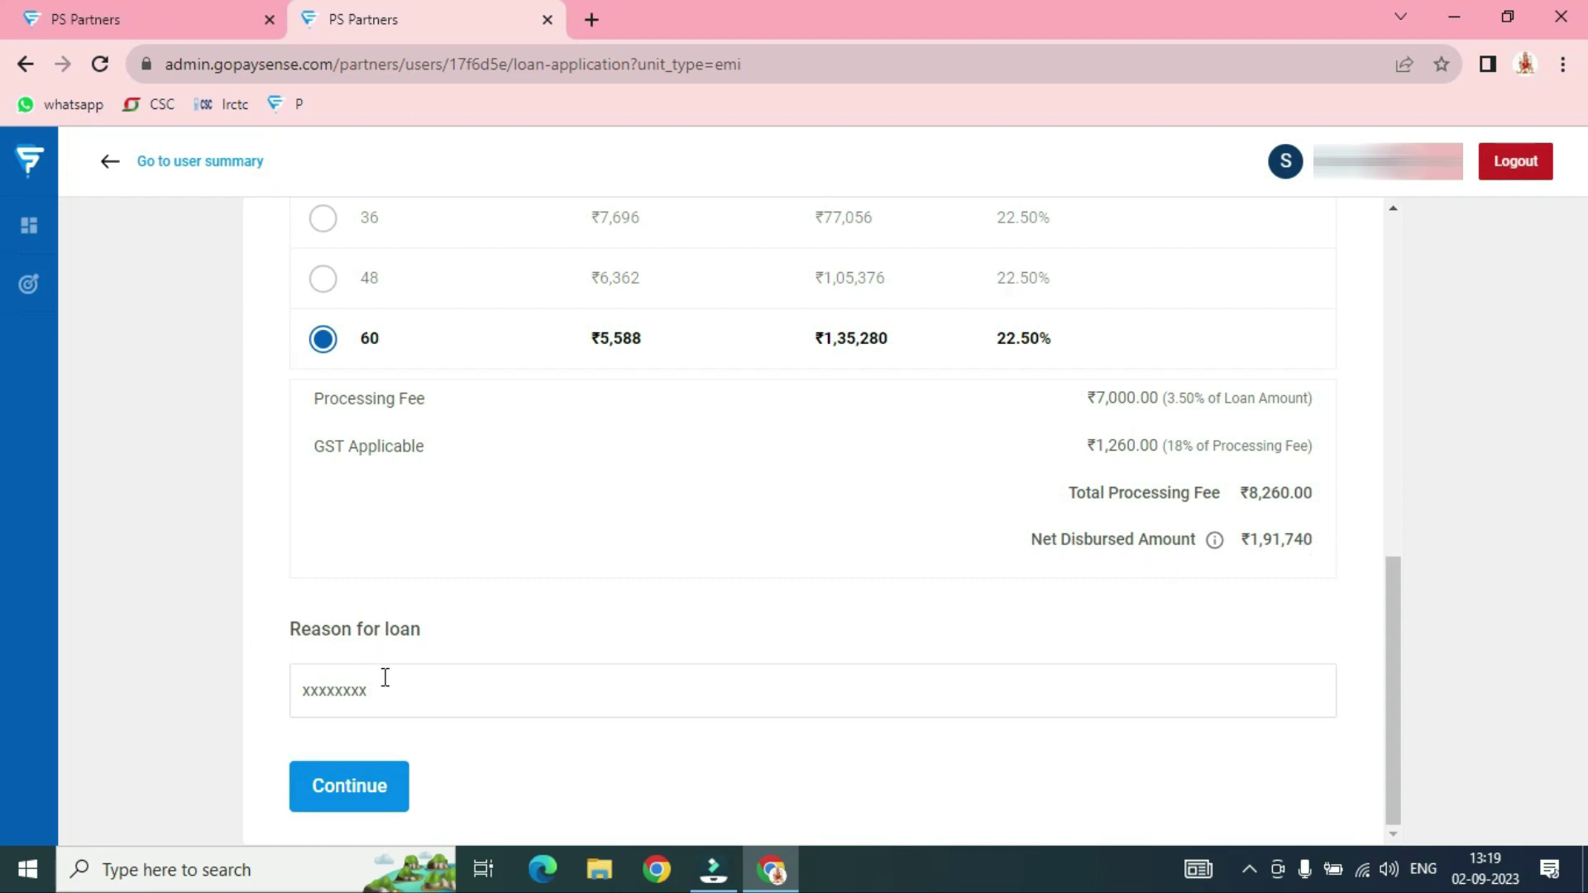
Replace the loan reason with PERSONAL USE and submit the EMI step
{"action": "left_click", "coordinate": [417, 693]}
{"action": "key", "text": "BackSpace"}
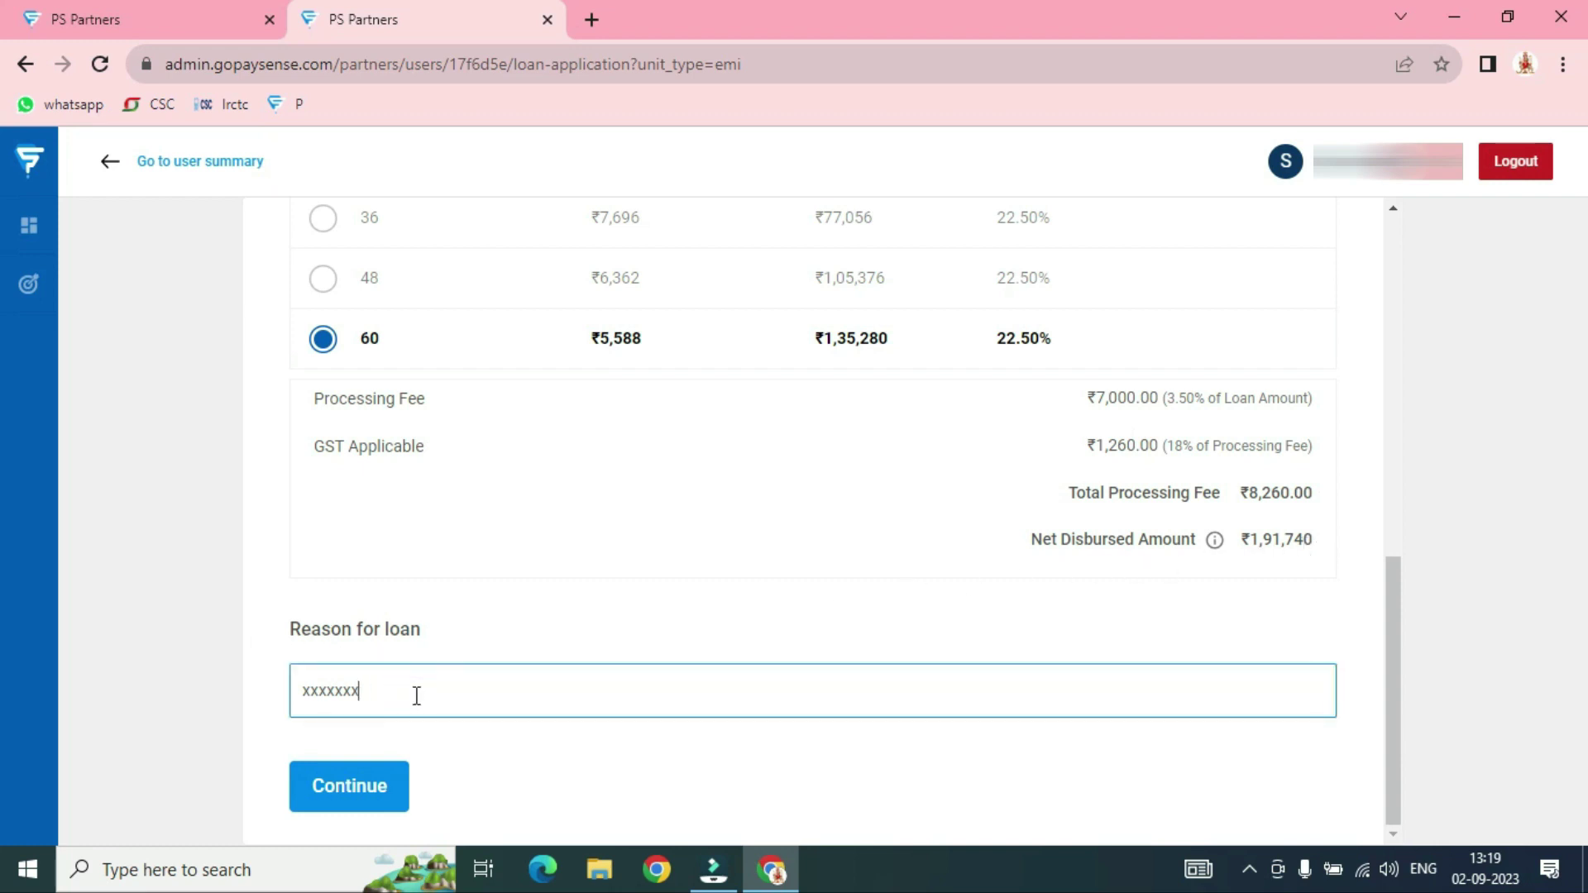
{"action": "key", "text": "BackSpace"}
{"action": "key", "text": "BackSpace"}
{"action": "key", "text": "BackSpace"}
{"action": "key", "text": "BackSpace"}
{"action": "key", "text": "BackSpace"}
{"action": "key", "text": "BackSpace"}
{"action": "type", "text": "PERSONAL"}
{"action": "type", "text": "USE"}
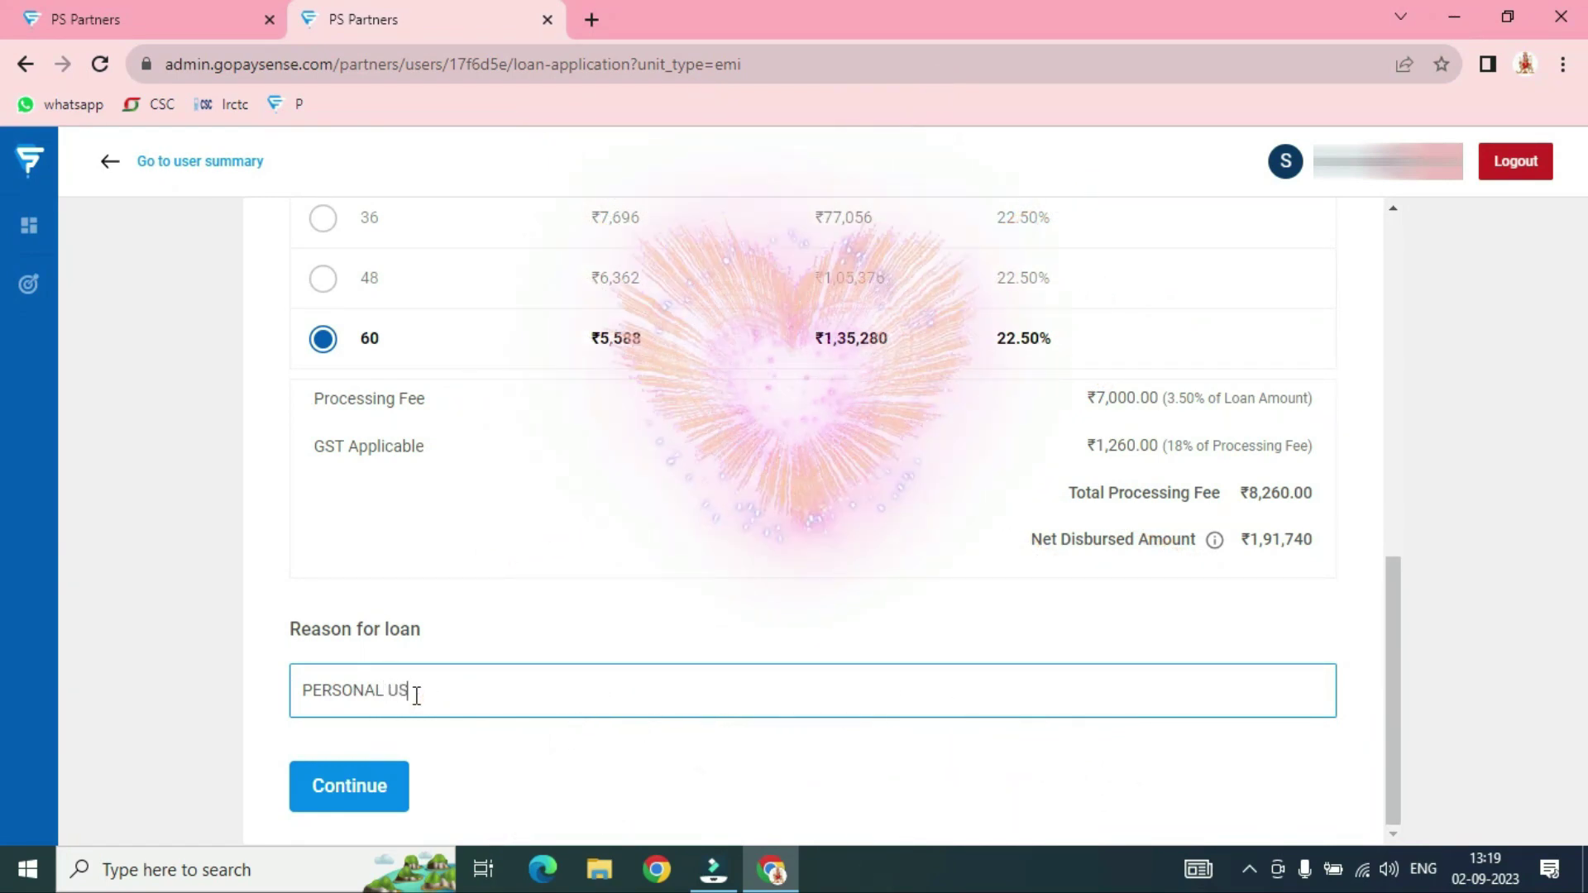
{"action": "left_click", "coordinate": [586, 549]}
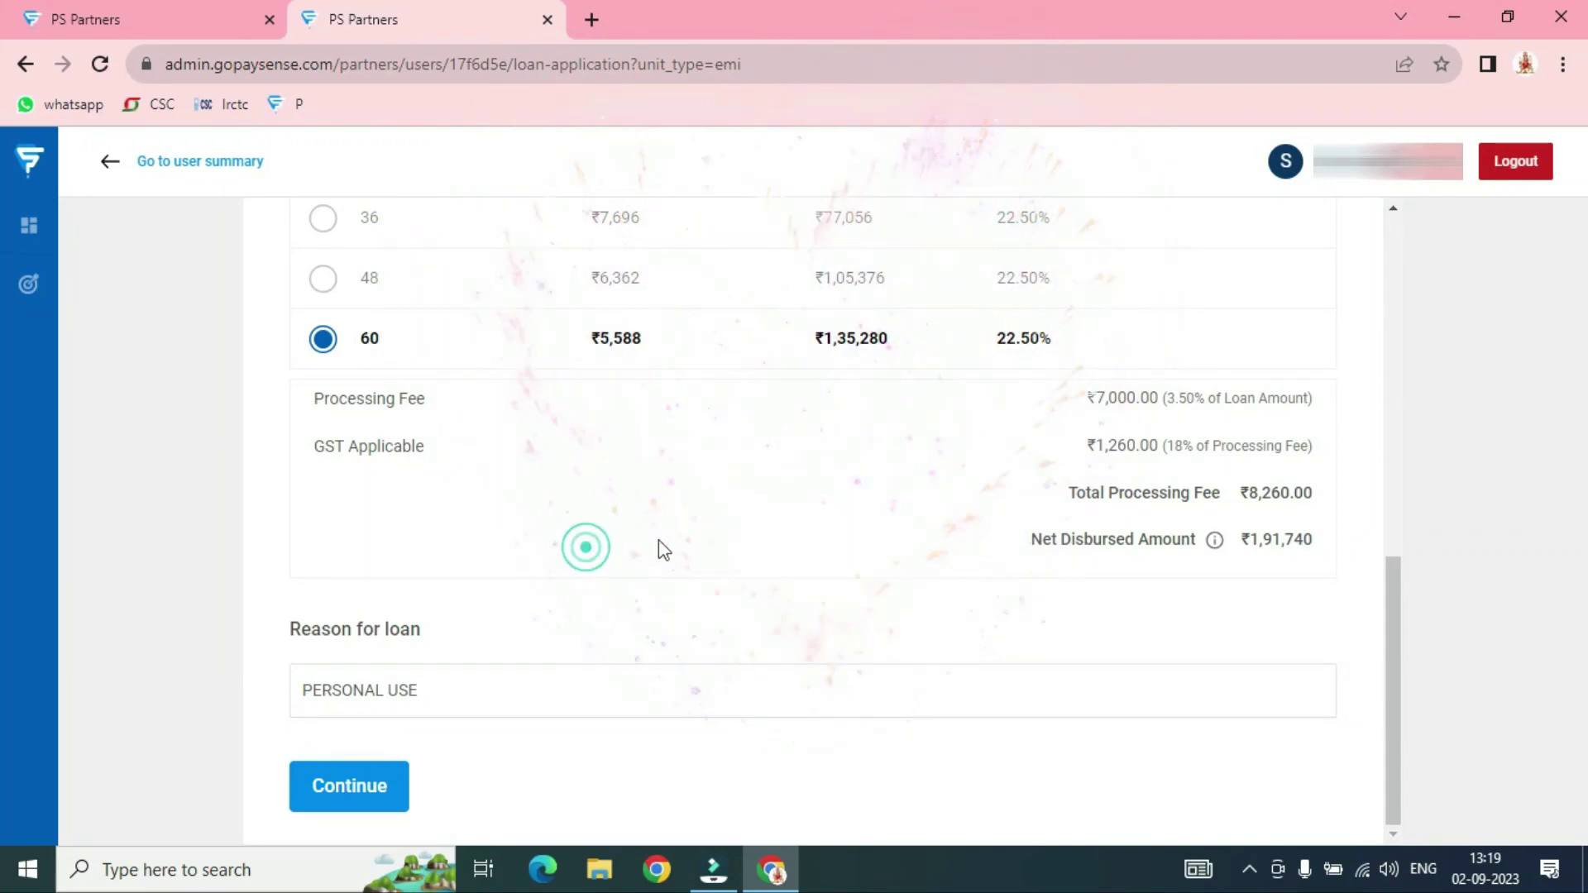
{"action": "left_click", "coordinate": [350, 788]}
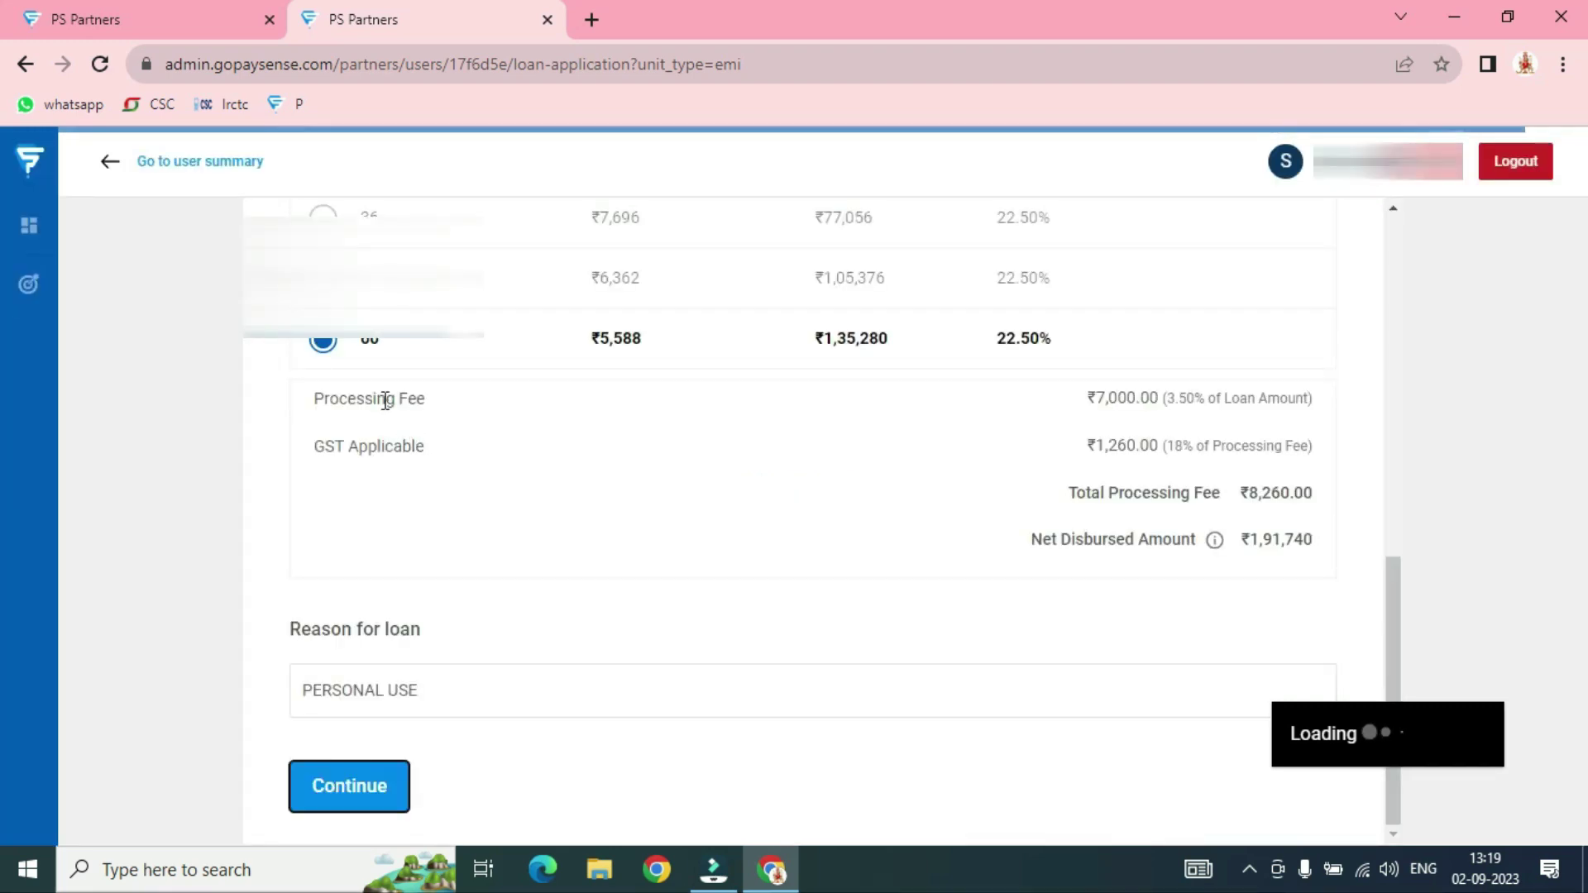
Reload Employment Details and set the sub-industry to OTHERS
{"action": "left_click", "coordinate": [437, 469]}
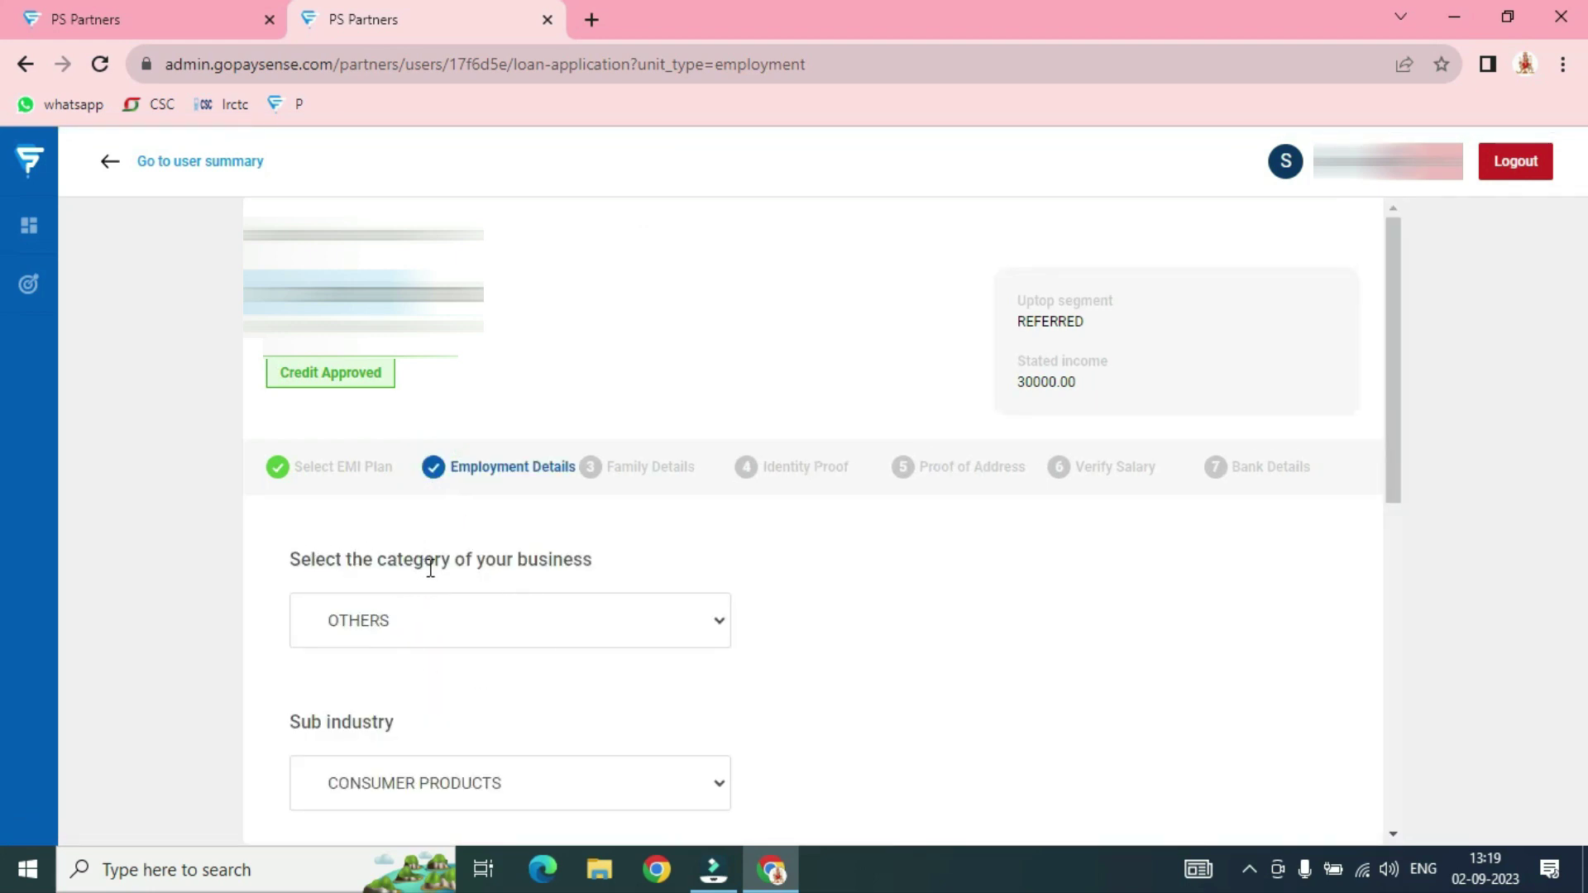
{"action": "scroll", "coordinate": [489, 506], "scroll_direction": "down", "scroll_amount": 3}
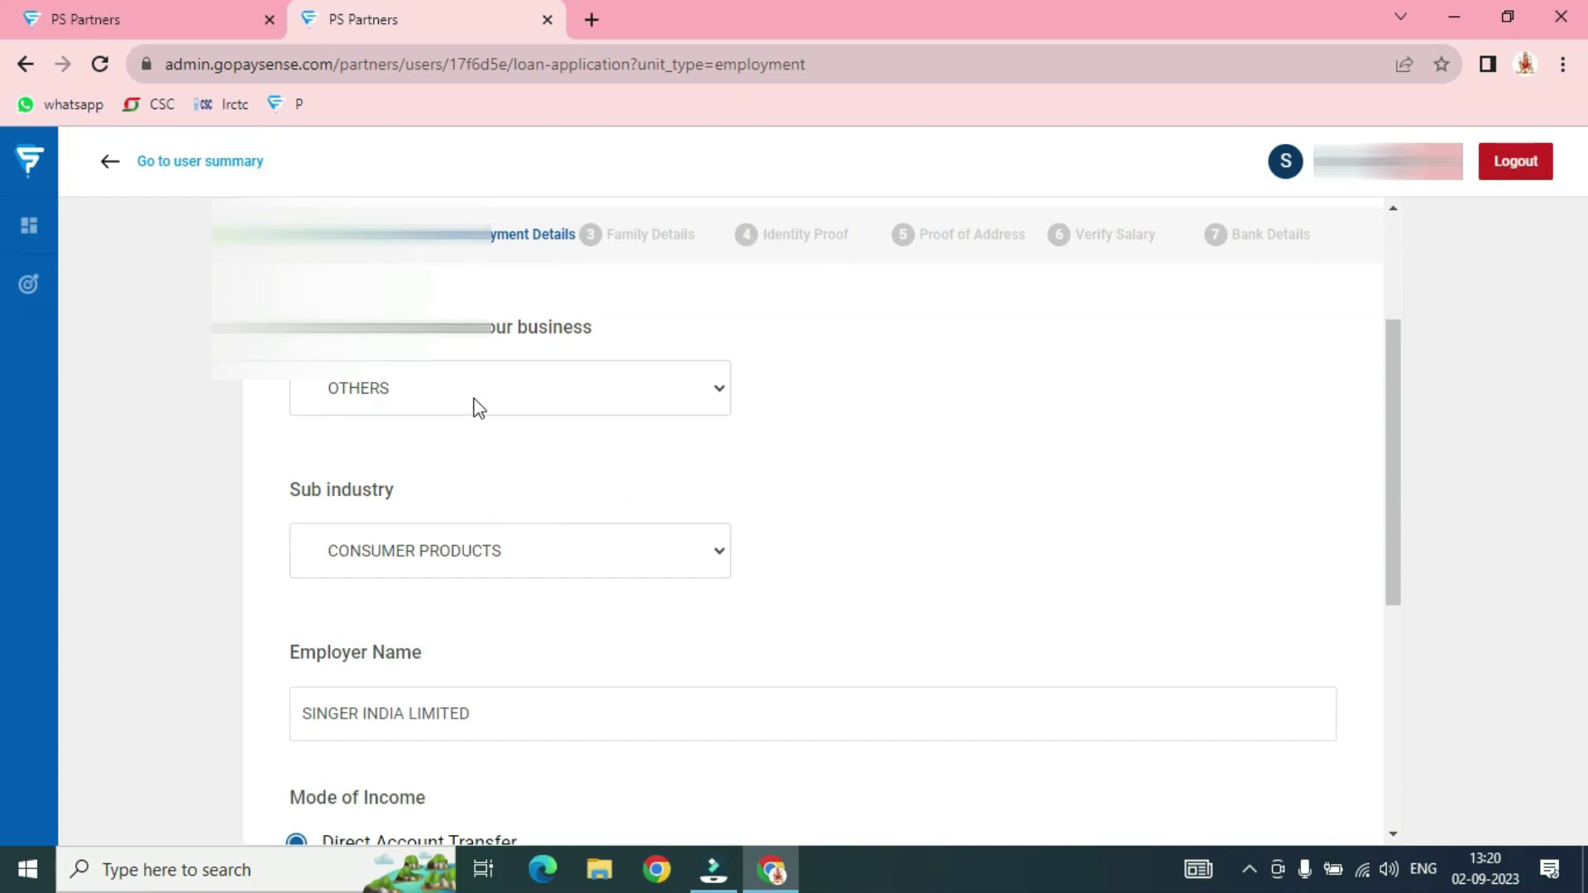
{"action": "left_click", "coordinate": [585, 567]}
{"action": "key", "text": "o"}
{"action": "key", "text": "Down"}
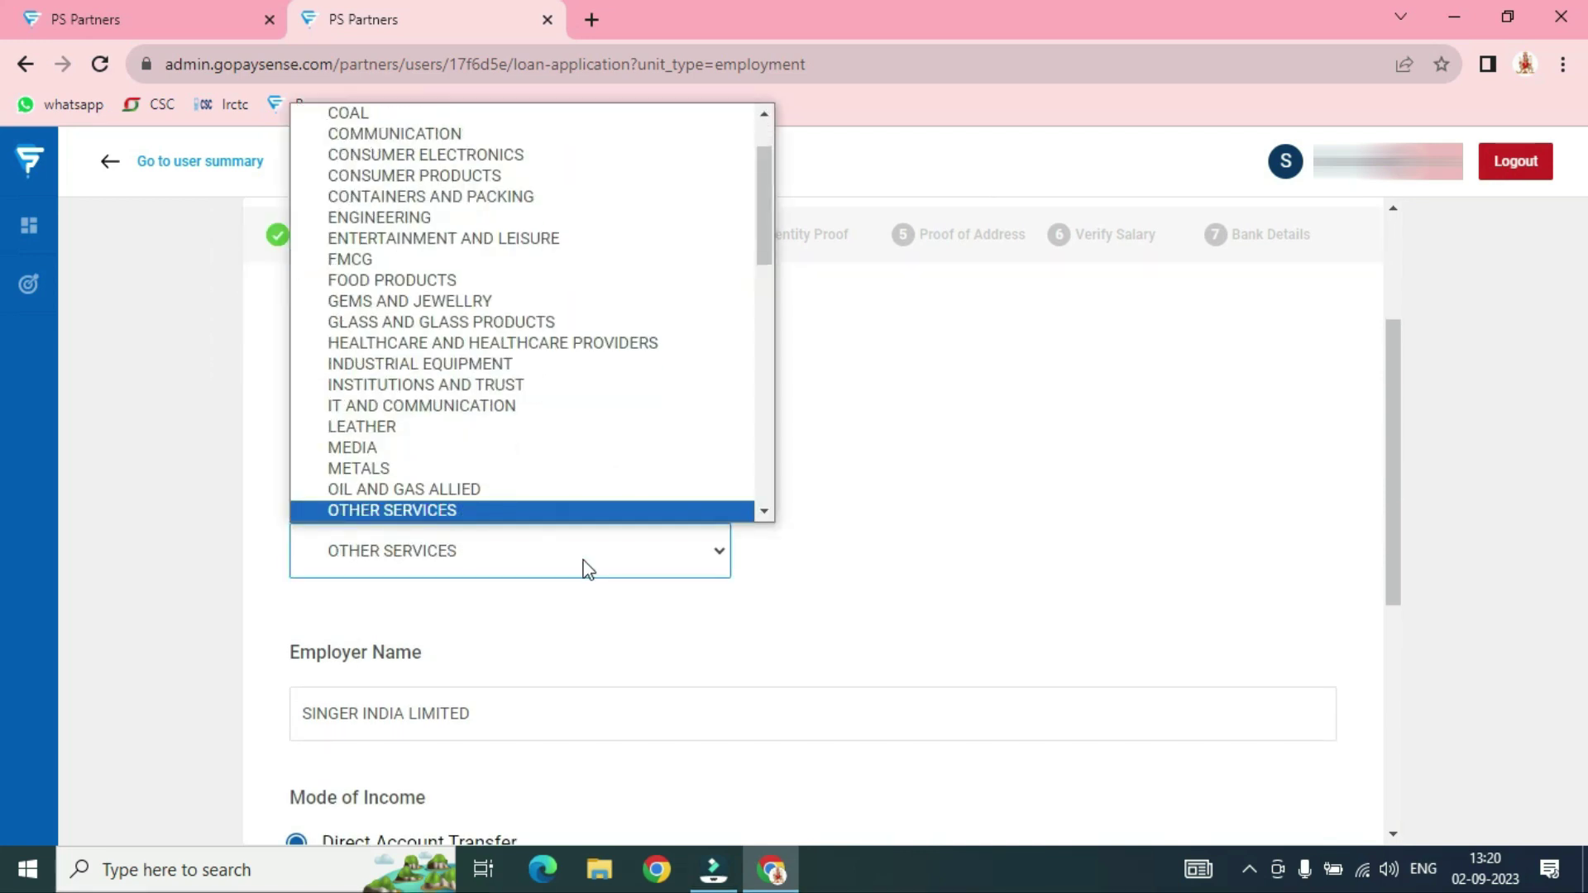
{"action": "key", "text": "Down"}
{"action": "key", "text": "Down"}
{"action": "key", "text": "Up"}
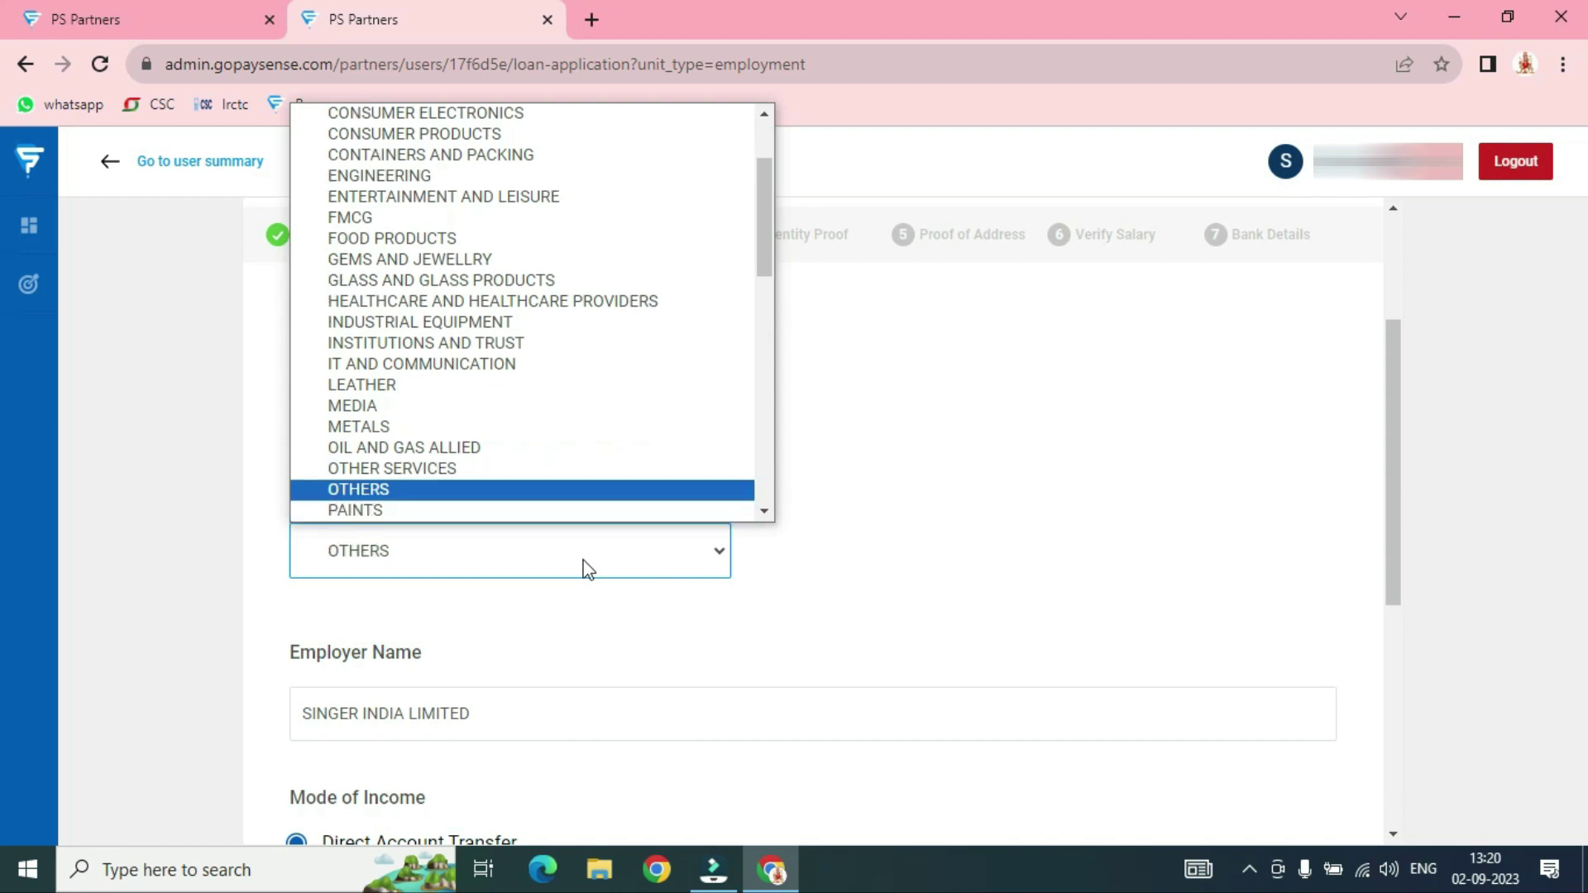
{"action": "key", "text": "Return"}
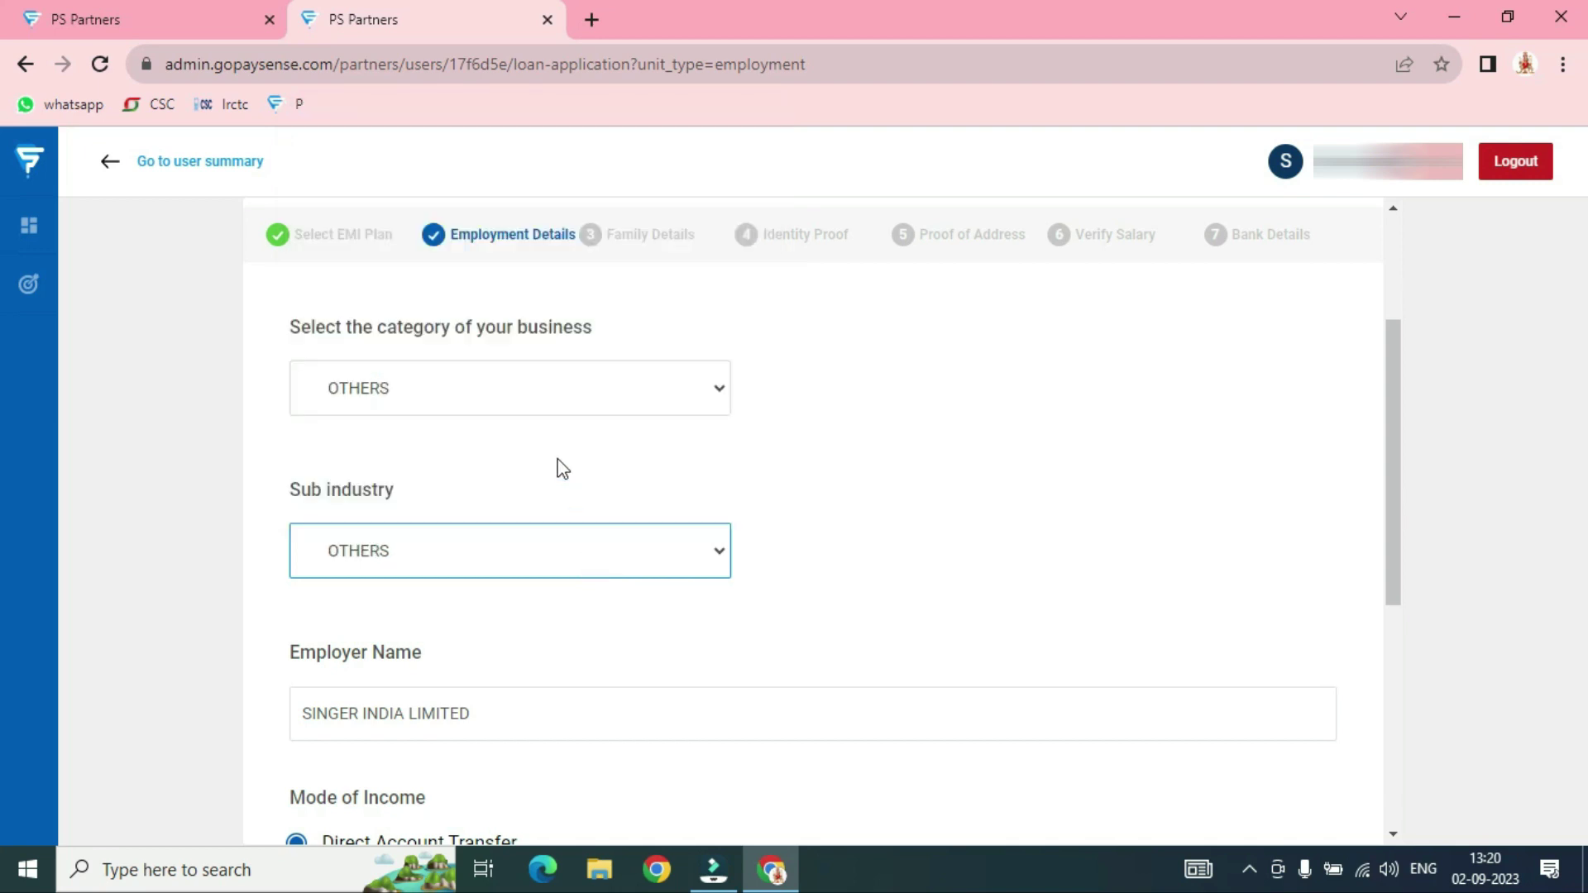
{"action": "scroll", "coordinate": [547, 436], "scroll_direction": "down", "scroll_amount": 1}
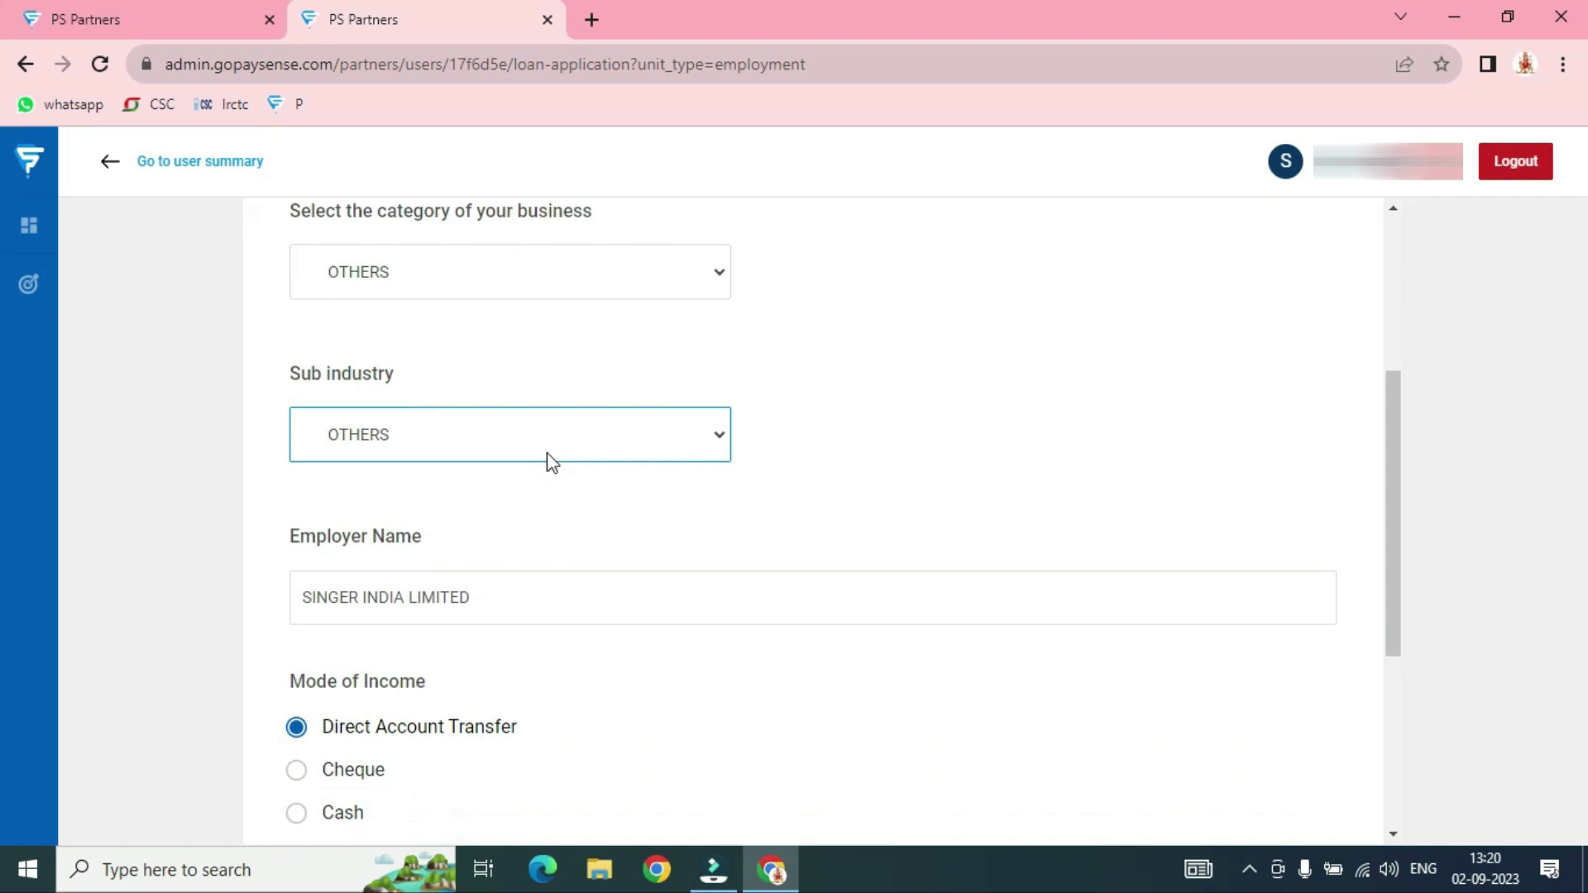
{"action": "scroll", "coordinate": [559, 509], "scroll_direction": "down", "scroll_amount": 1}
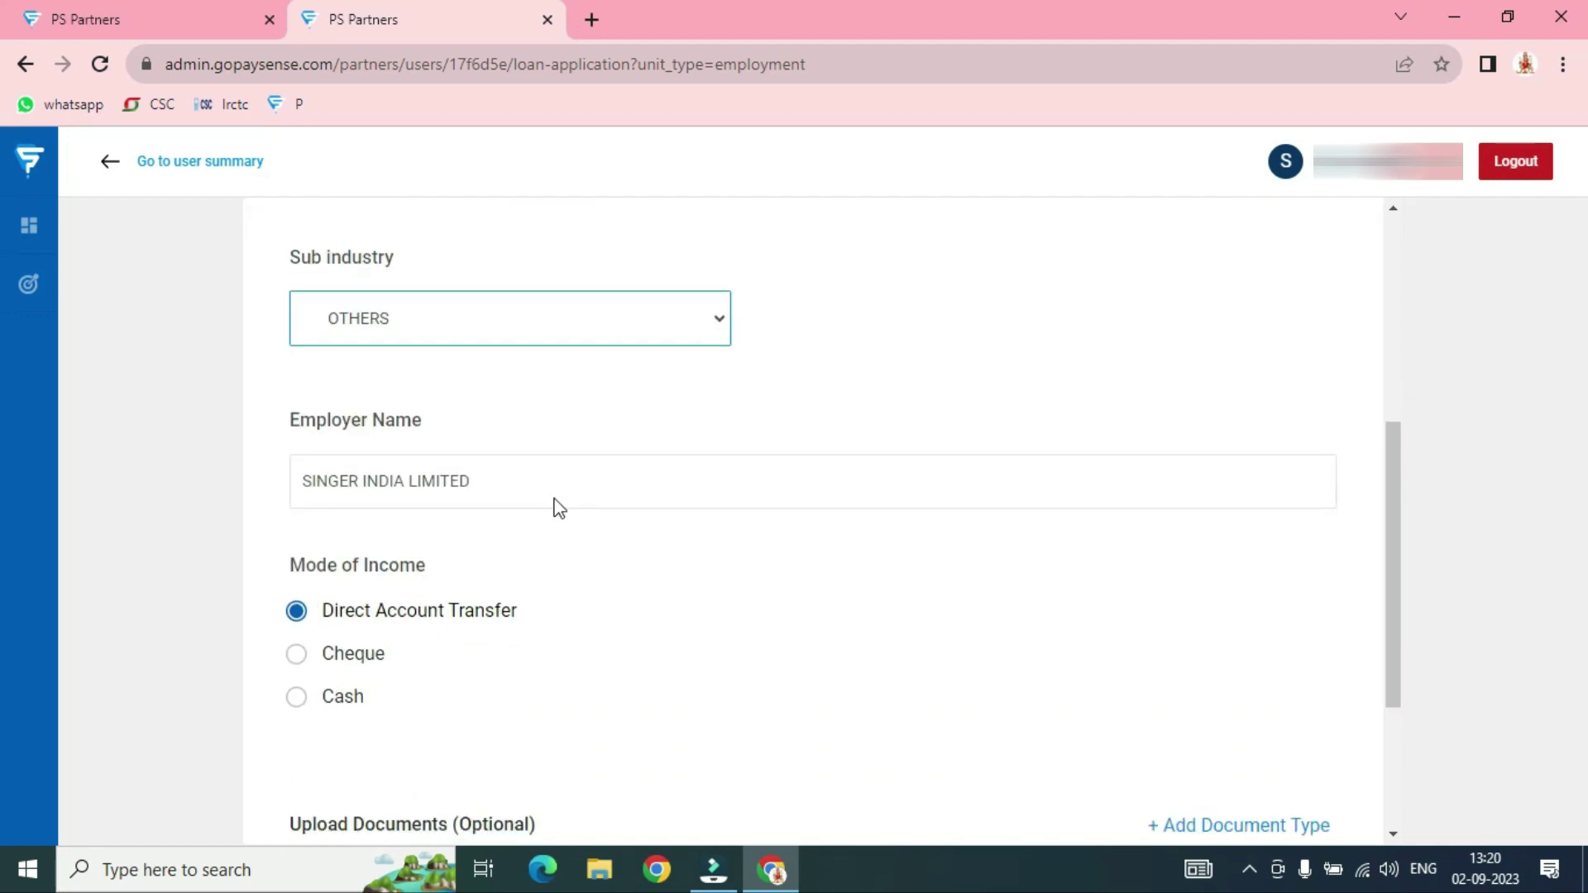
Enter employer SINGER INDIA LIMITED with Direct Account Transfer as the income mode
{"action": "left_click", "coordinate": [530, 483]}
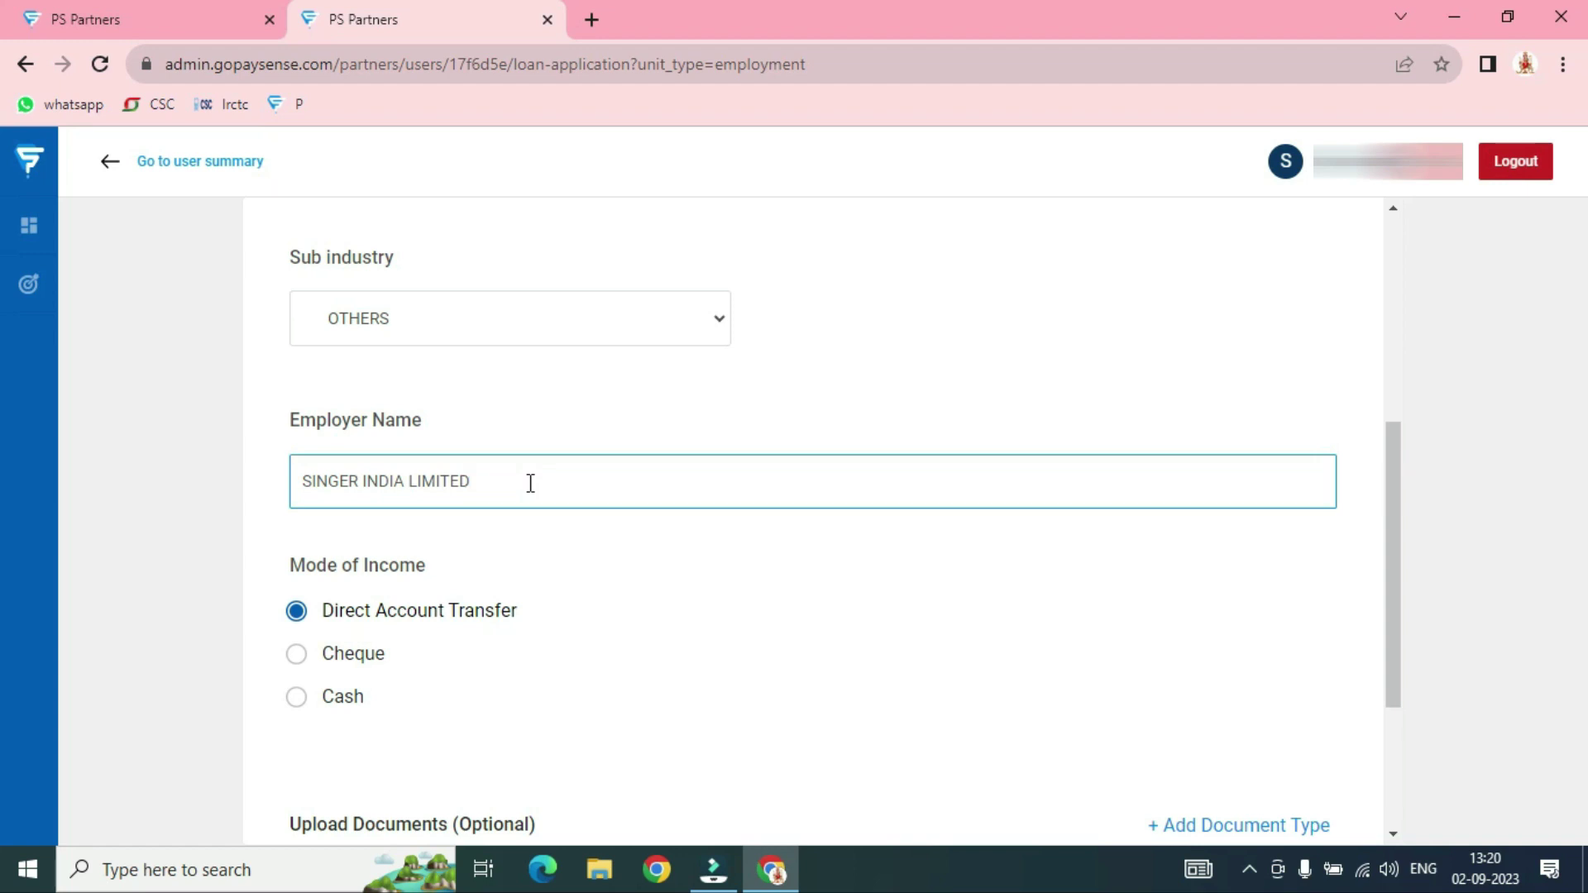
{"action": "left_click", "coordinate": [589, 540]}
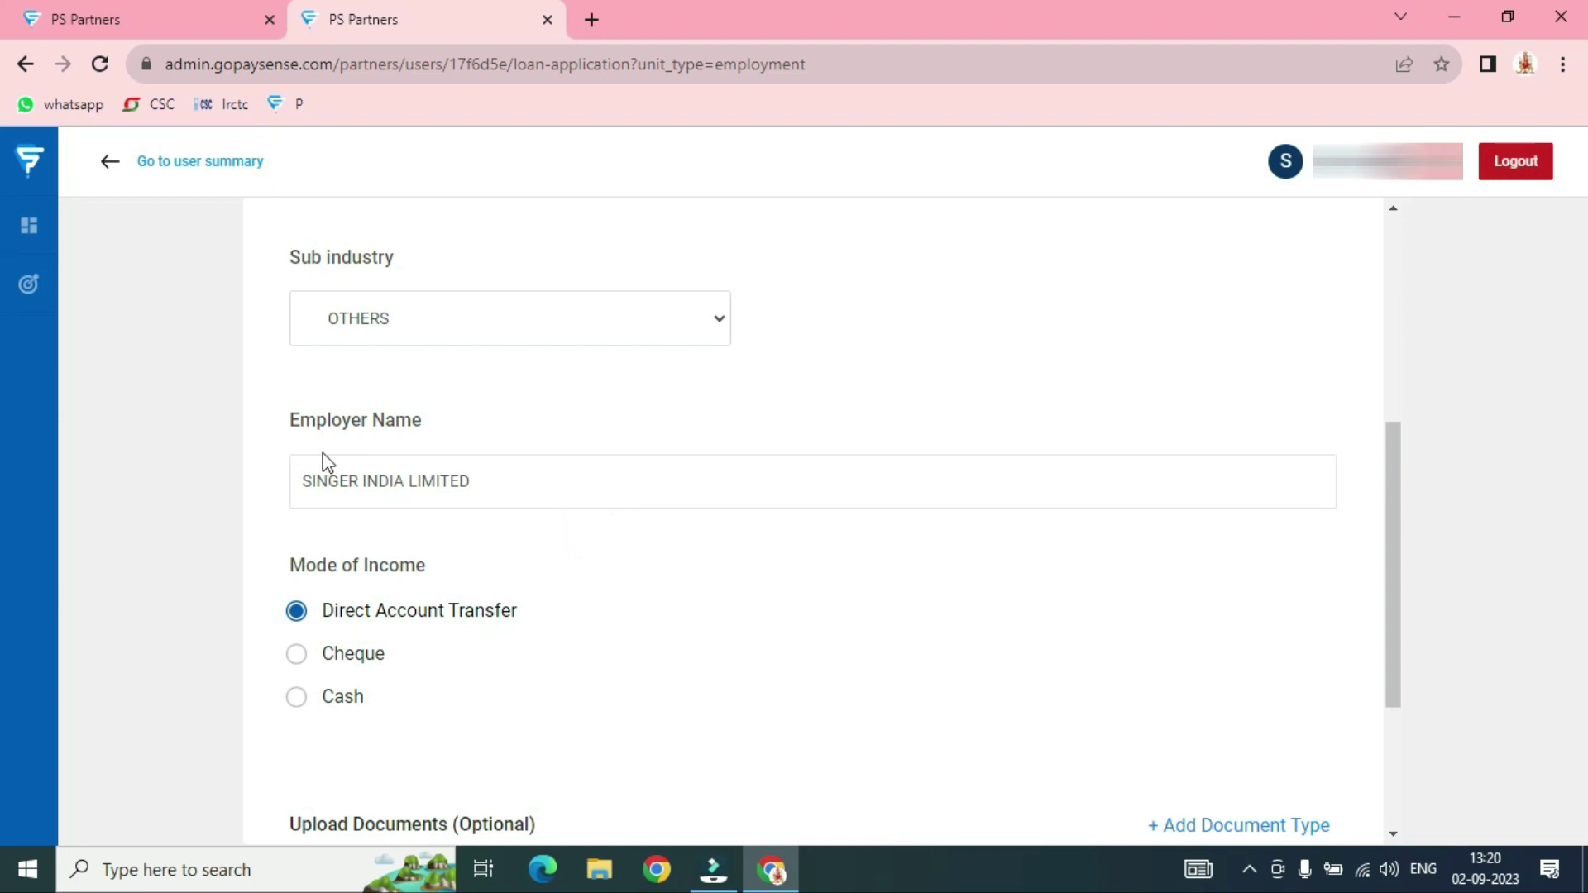
{"action": "left_click", "coordinate": [507, 481]}
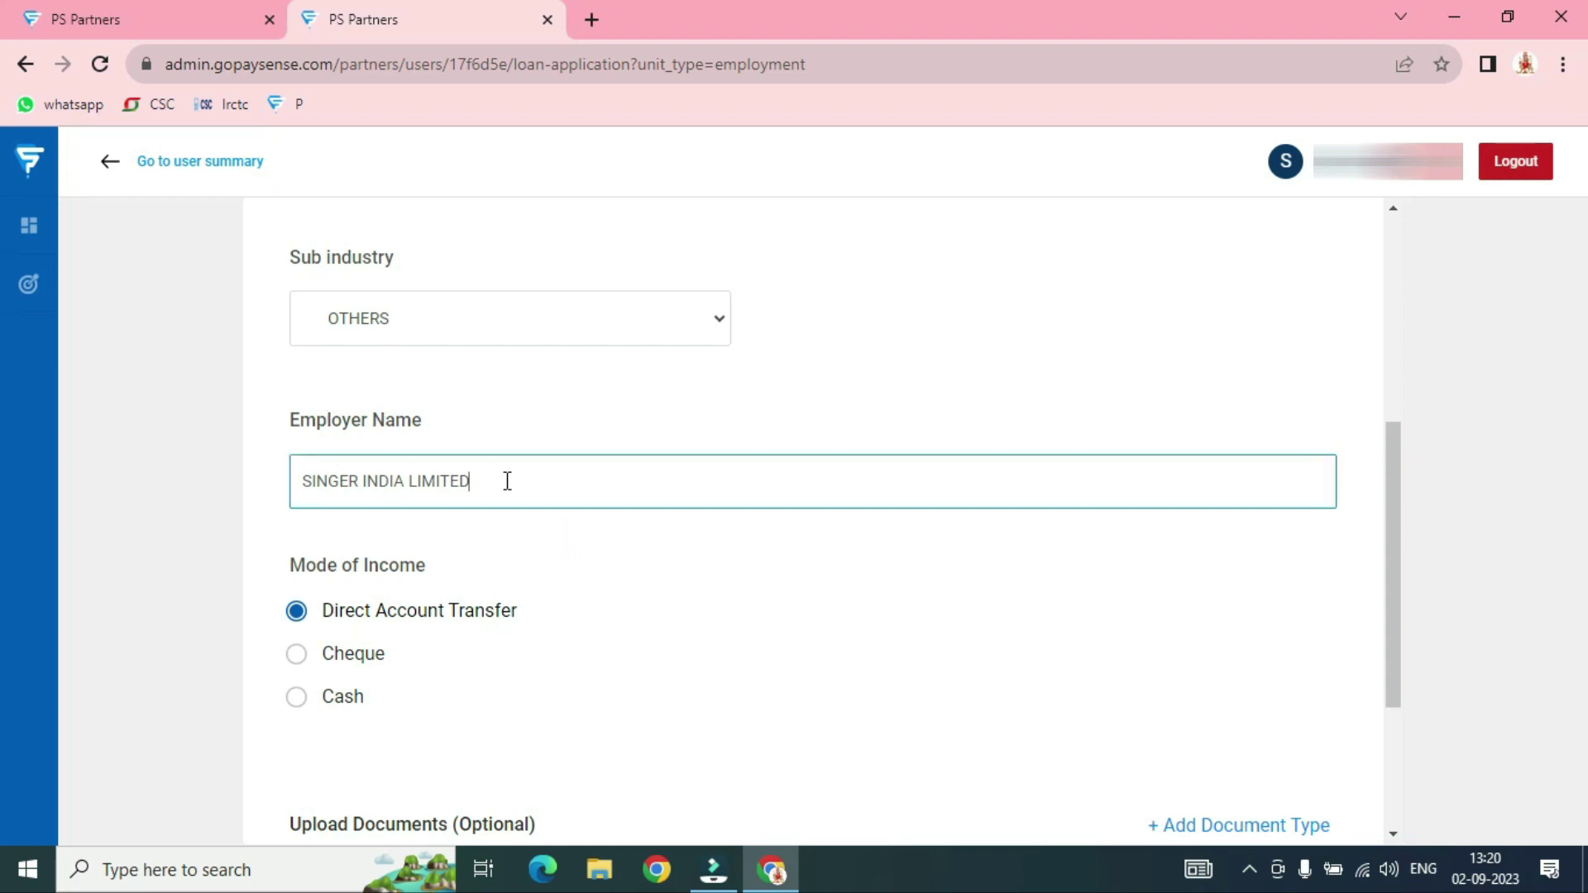
{"action": "scroll", "coordinate": [507, 480], "scroll_direction": "down", "scroll_amount": 3}
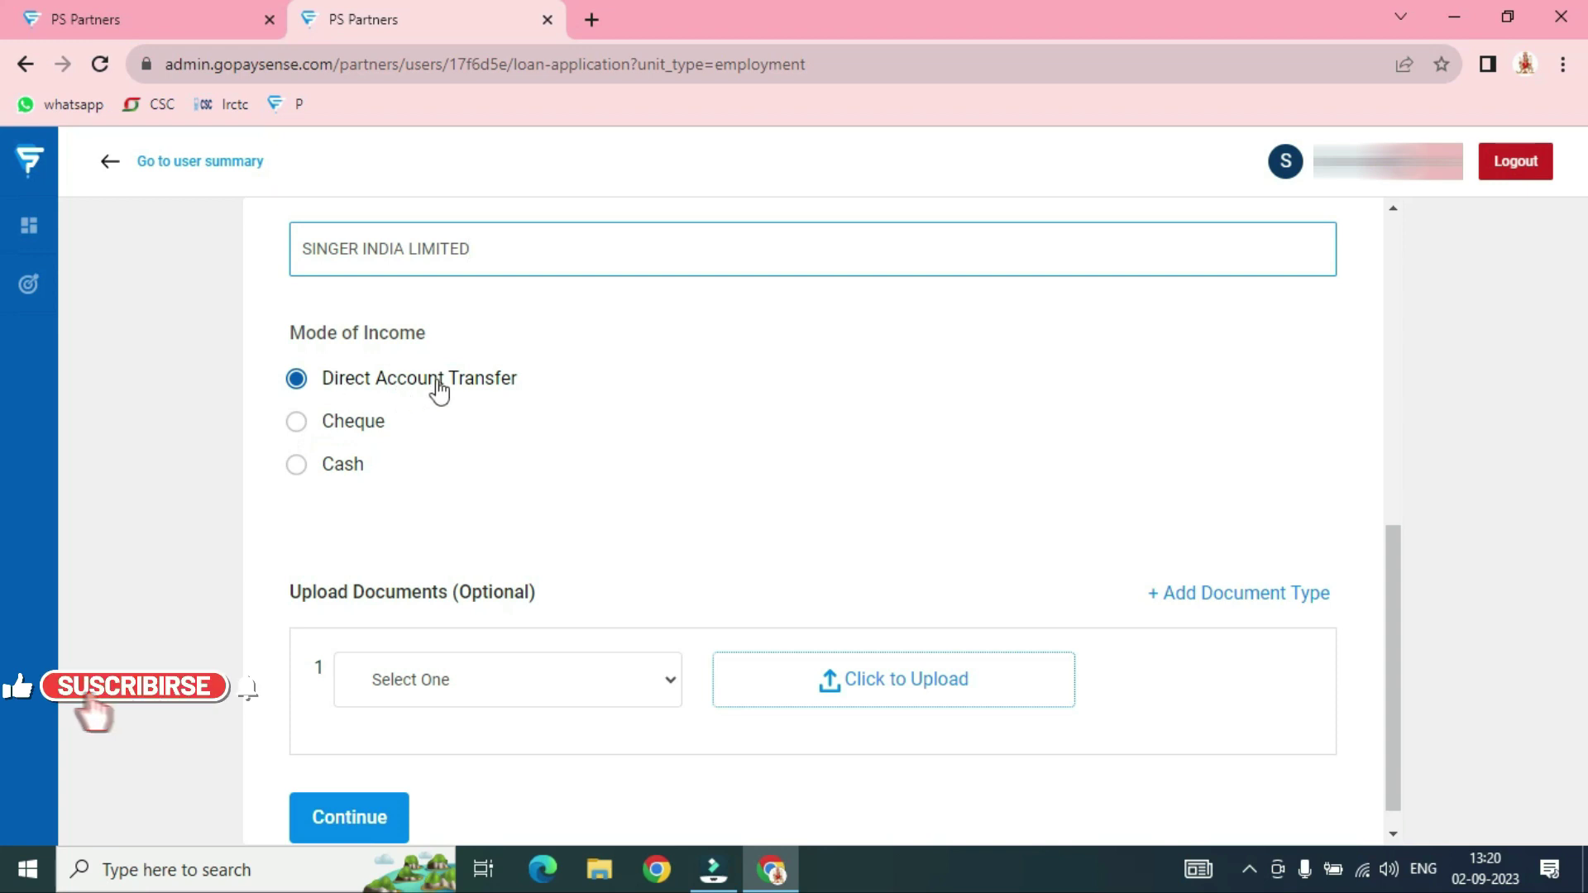
{"action": "scroll", "coordinate": [609, 444], "scroll_direction": "down", "scroll_amount": 1}
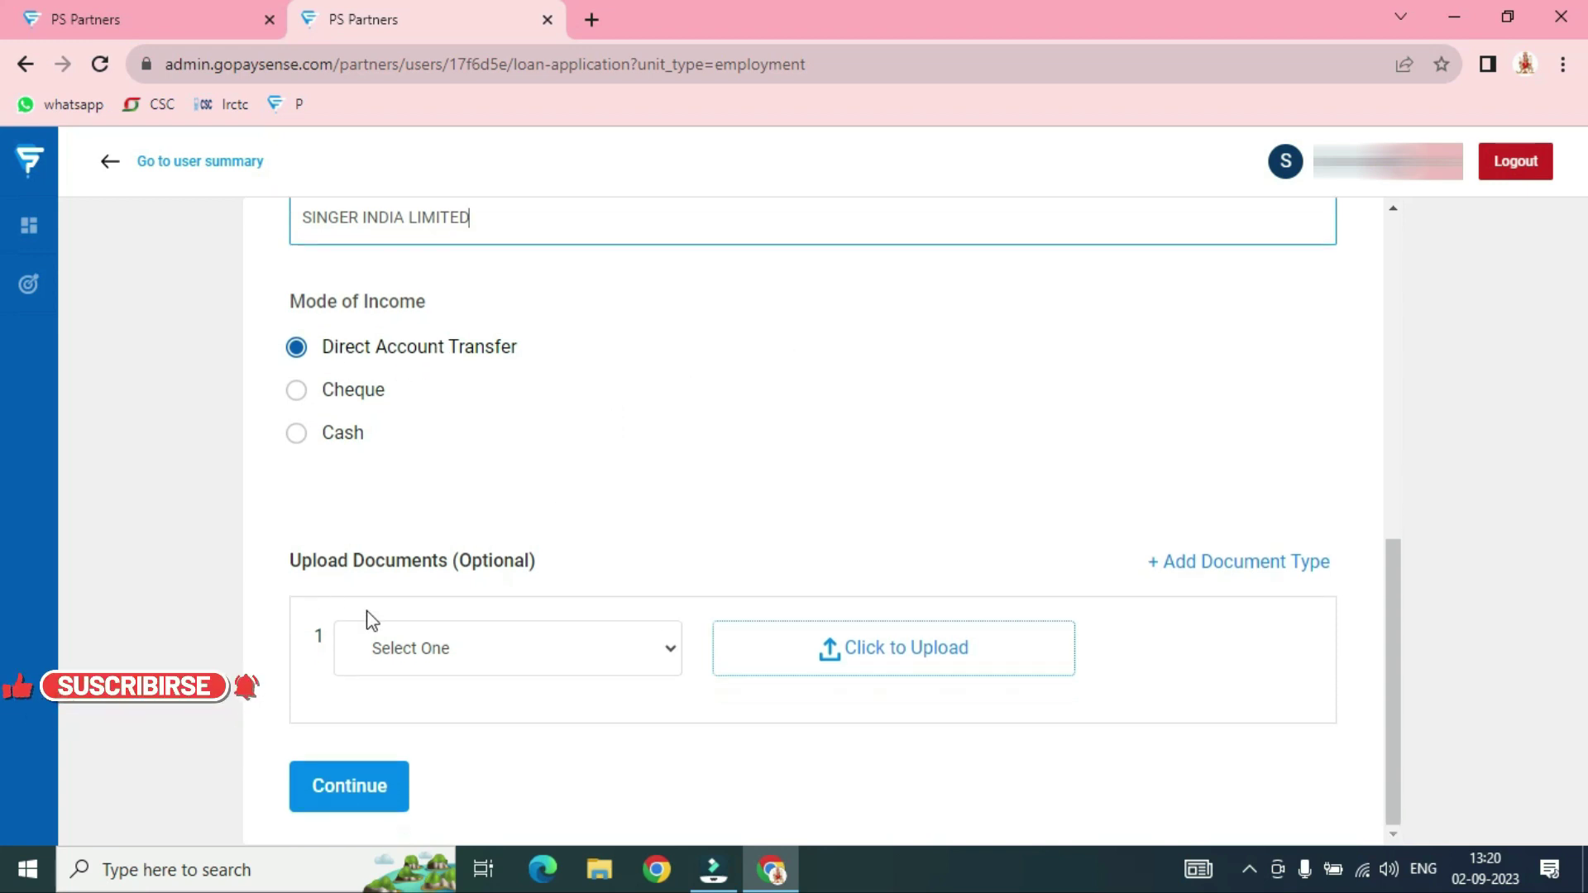
Upload JUL SALARY SLIP.pdf as the Salary Slip document and proceed to Family Details
{"action": "left_click", "coordinate": [668, 653]}
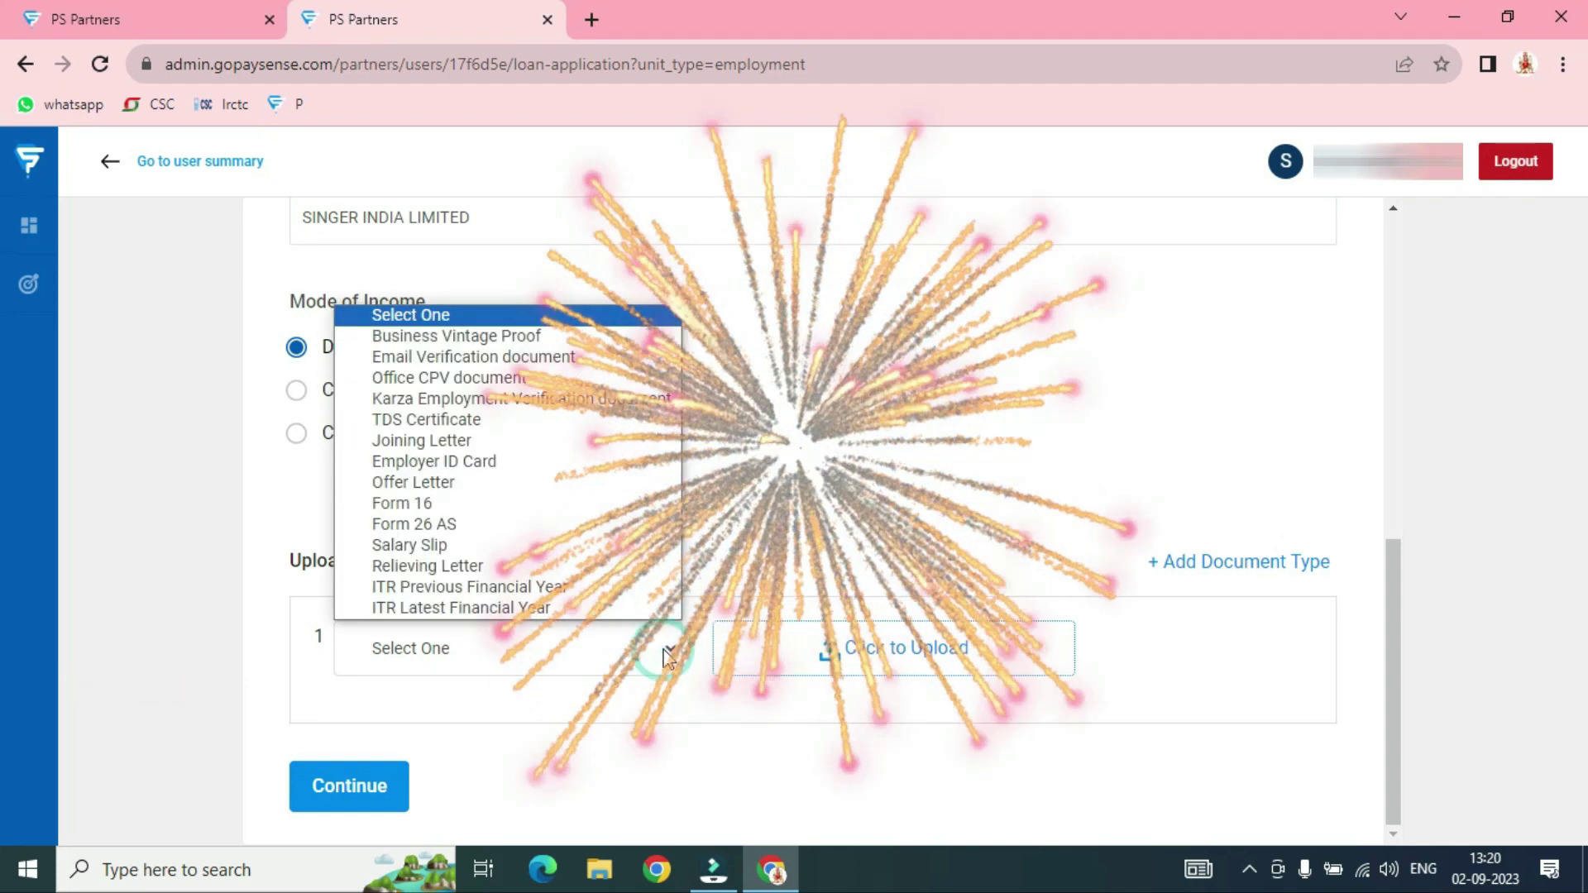
{"action": "left_click", "coordinate": [418, 546]}
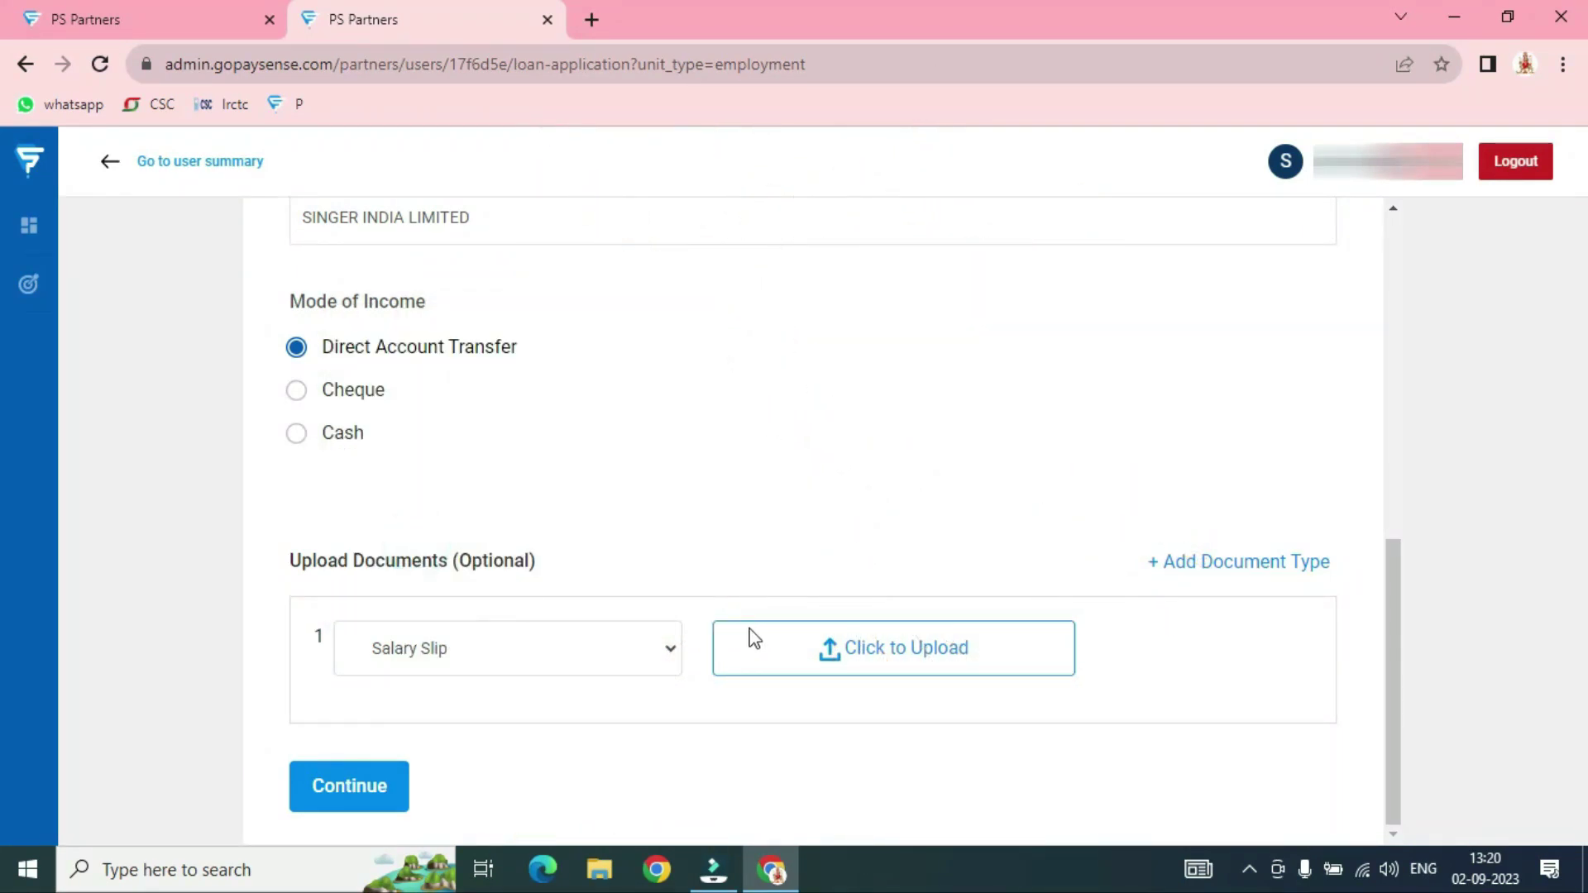
{"action": "left_click", "coordinate": [951, 666]}
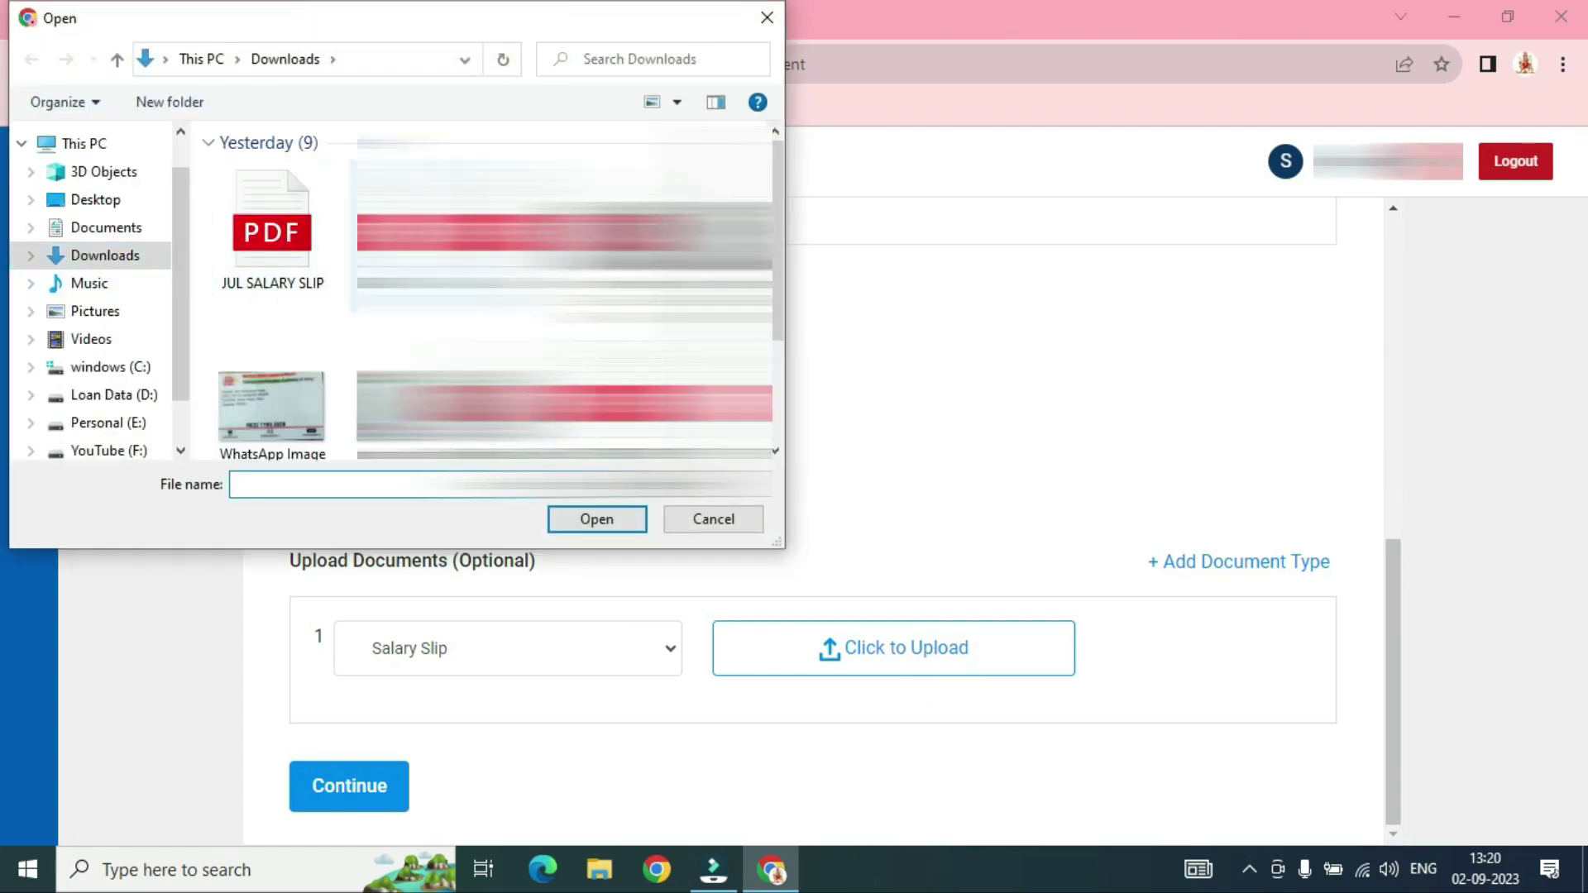
{"action": "left_click", "coordinate": [271, 234]}
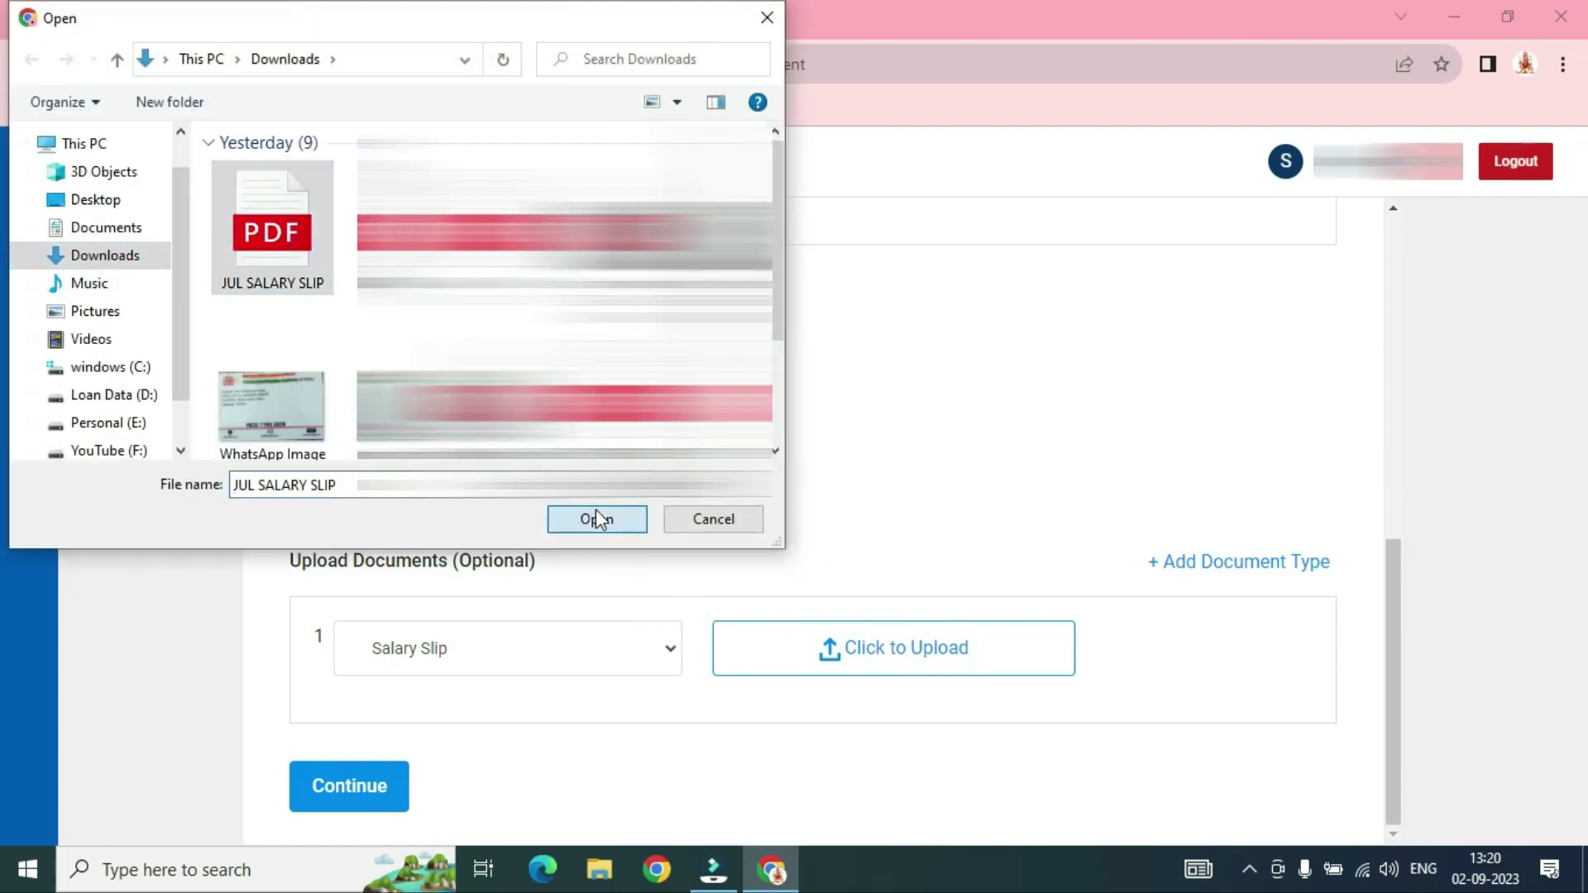
{"action": "left_click", "coordinate": [595, 519]}
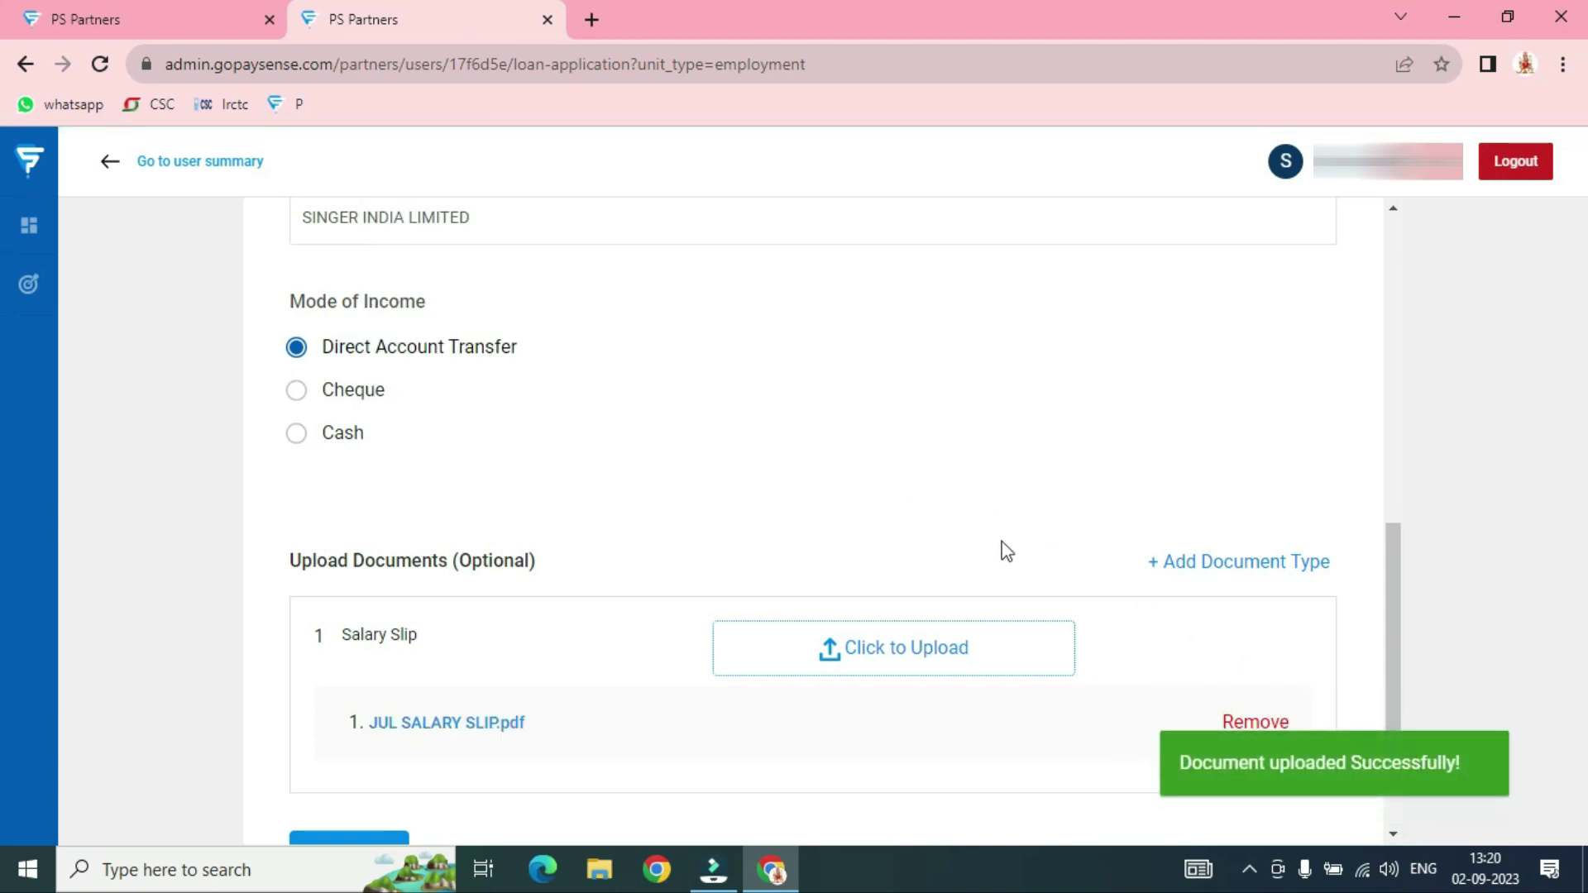
{"action": "left_click", "coordinate": [1255, 722]}
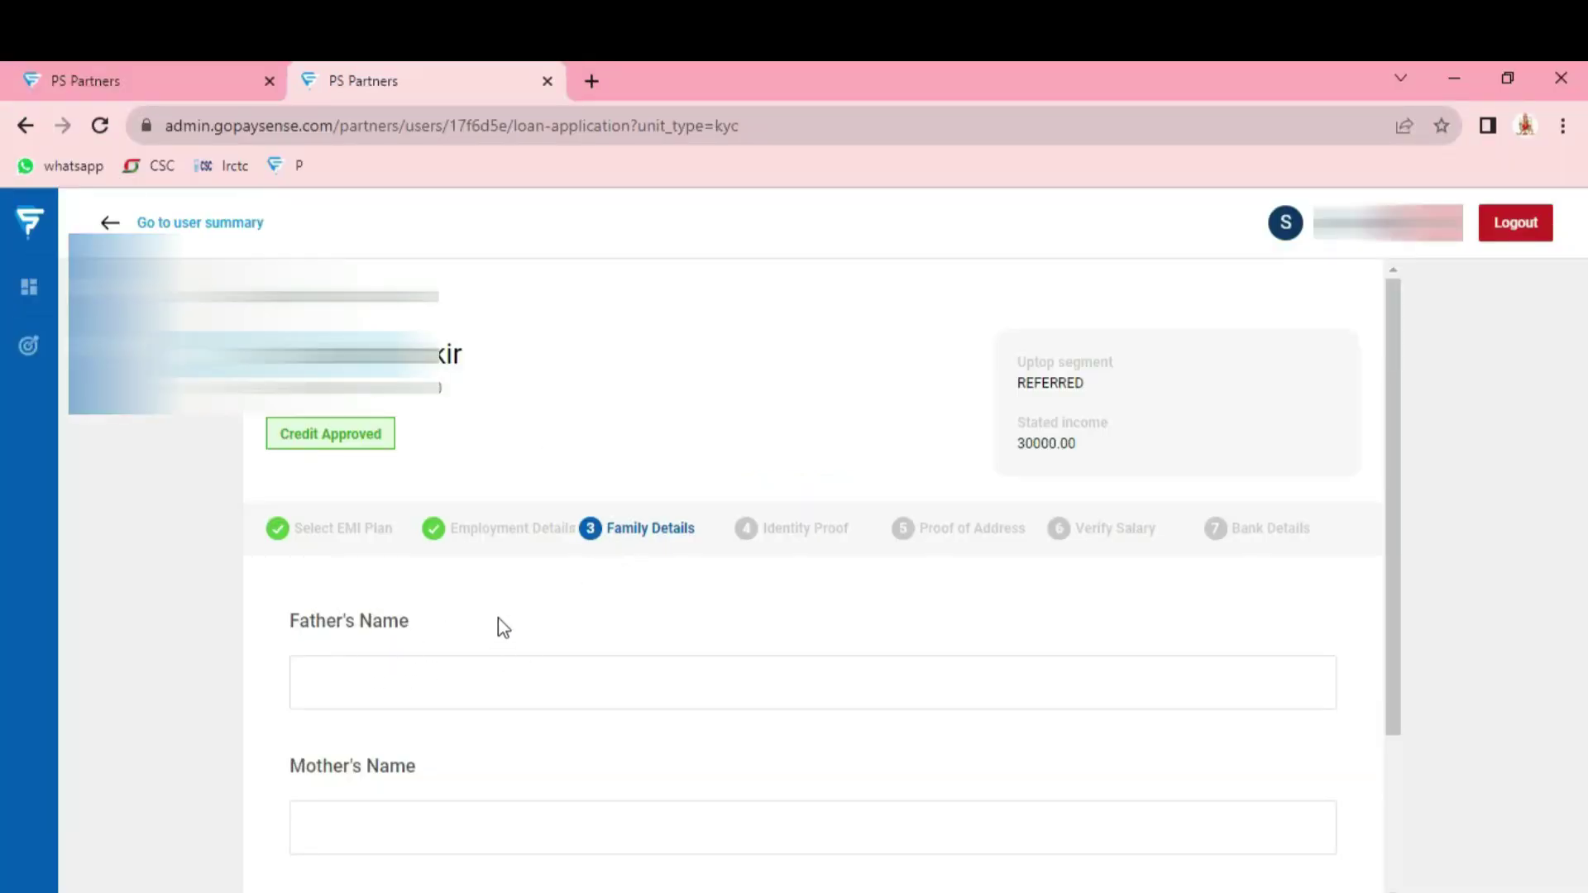
Enter the father's and mother's names, select Married, and submit Family Details
{"action": "scroll", "coordinate": [463, 637], "scroll_direction": "down", "scroll_amount": 3}
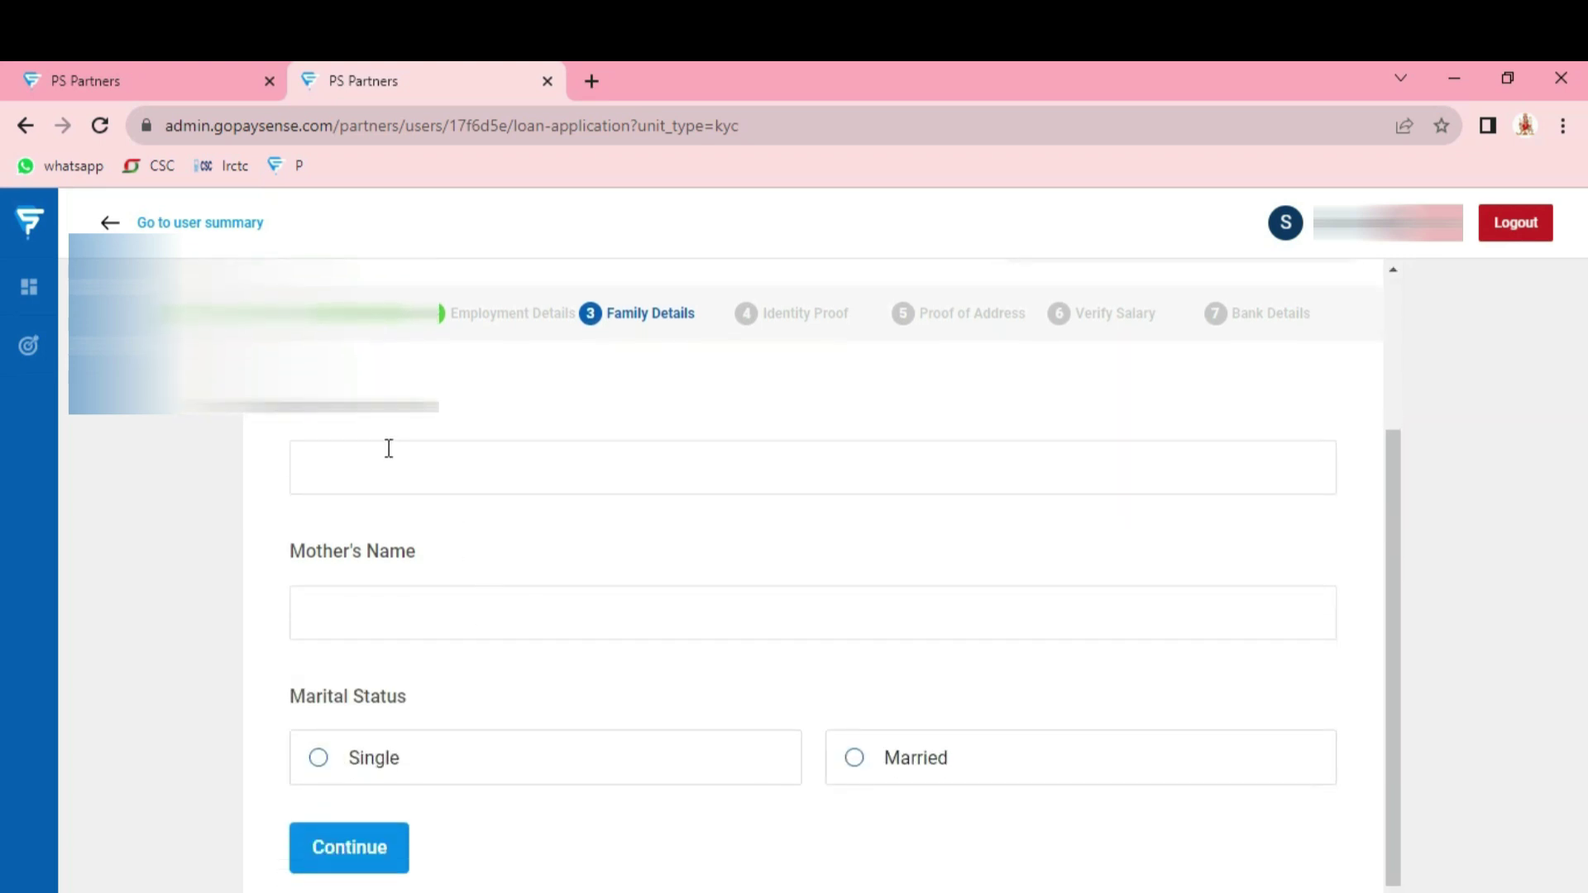
{"action": "left_click", "coordinate": [392, 475]}
{"action": "left_click", "coordinate": [395, 620]}
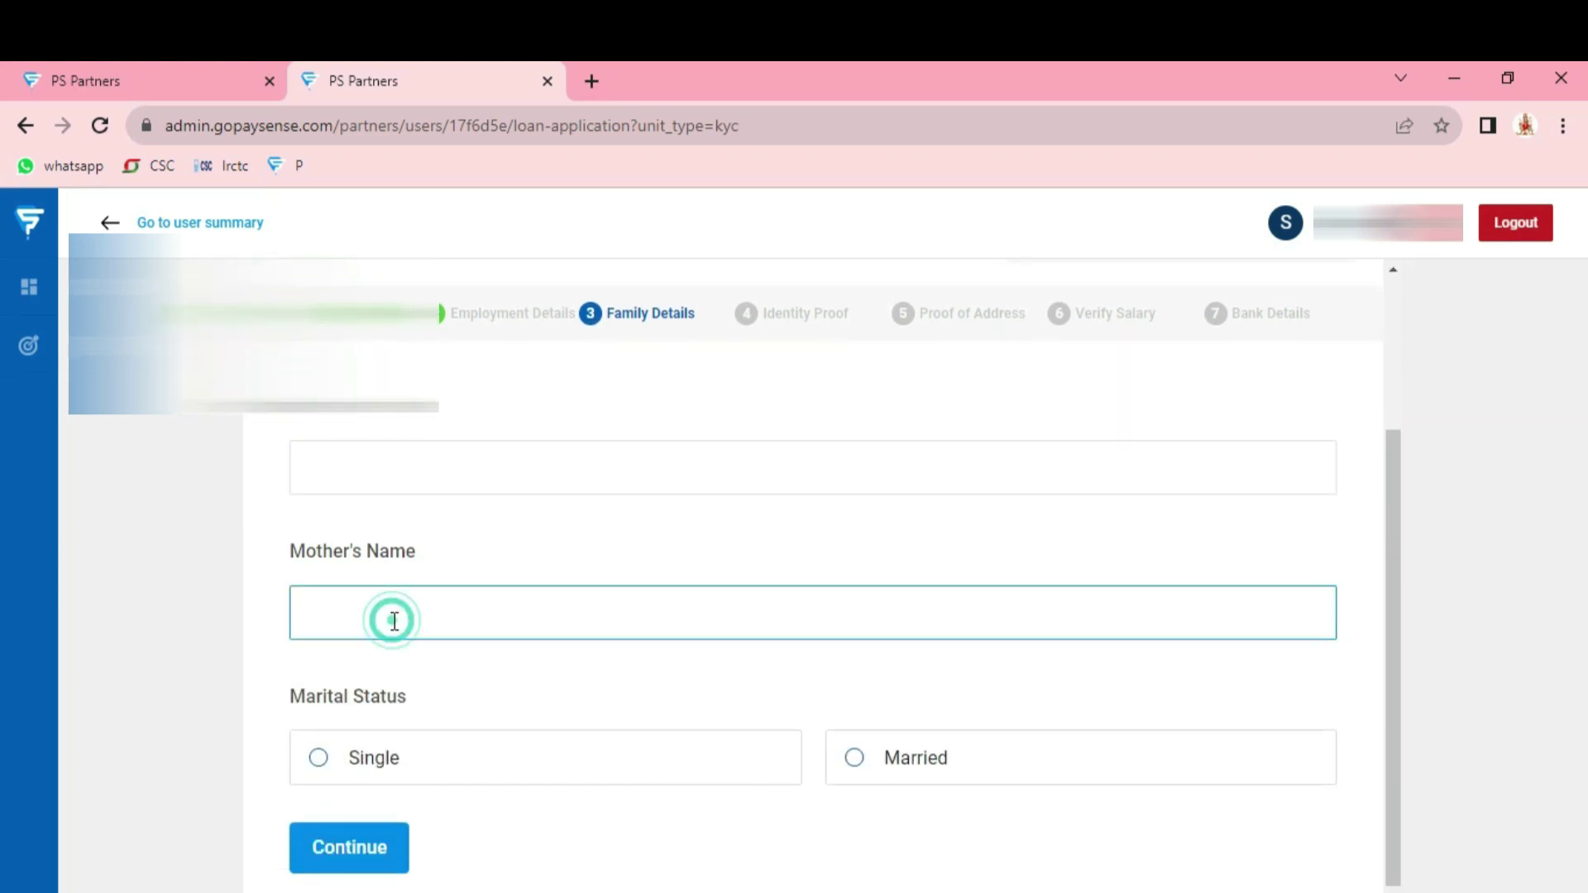
{"action": "left_click", "coordinate": [429, 480]}
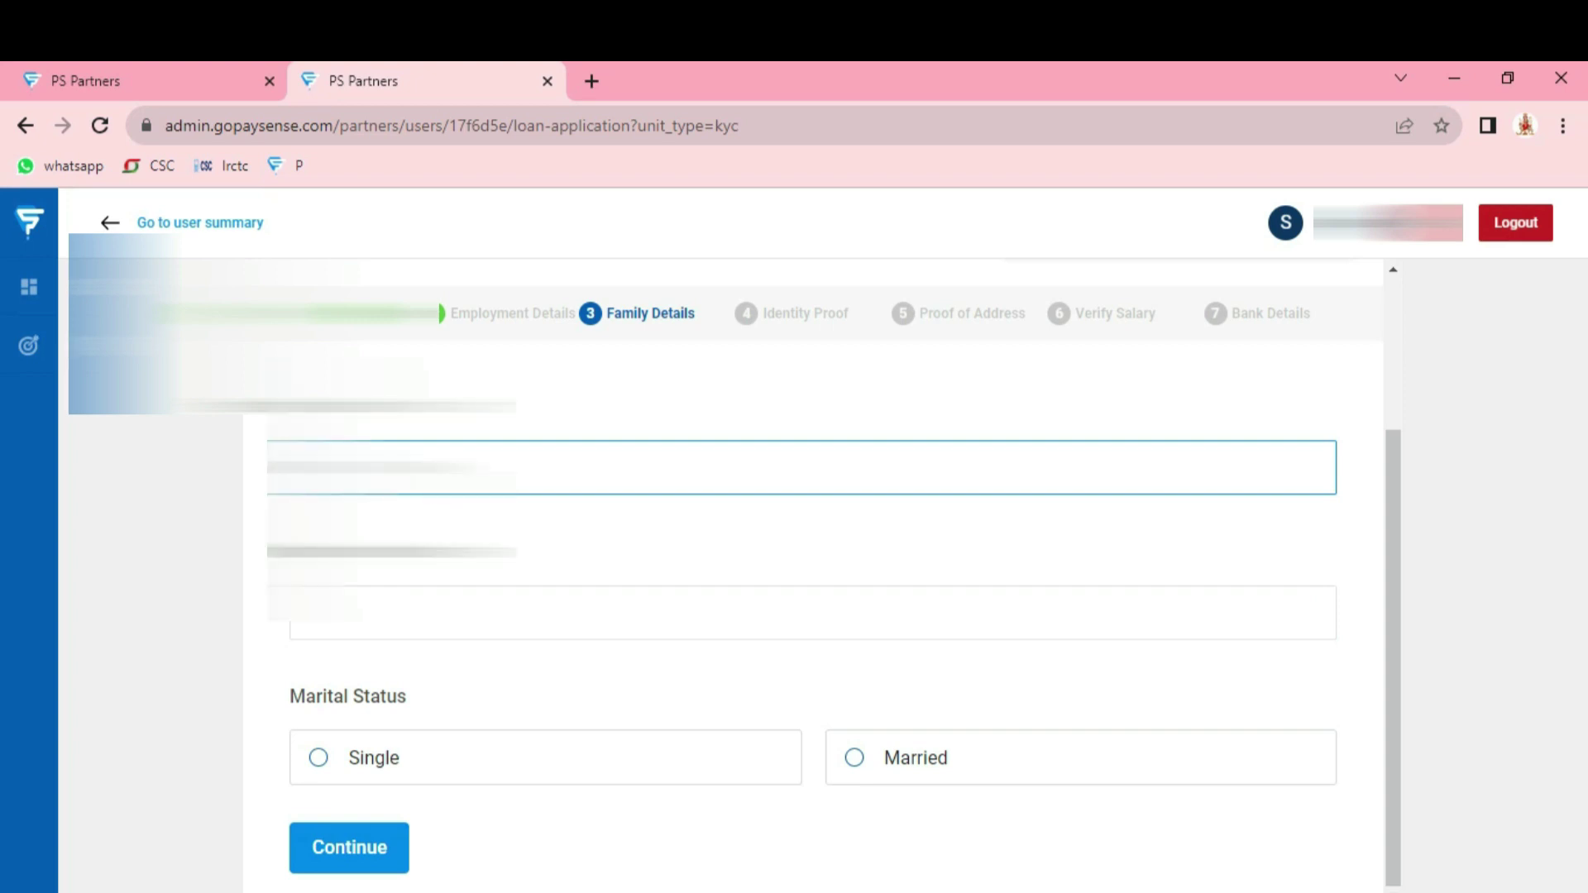
{"action": "left_click", "coordinate": [394, 612]}
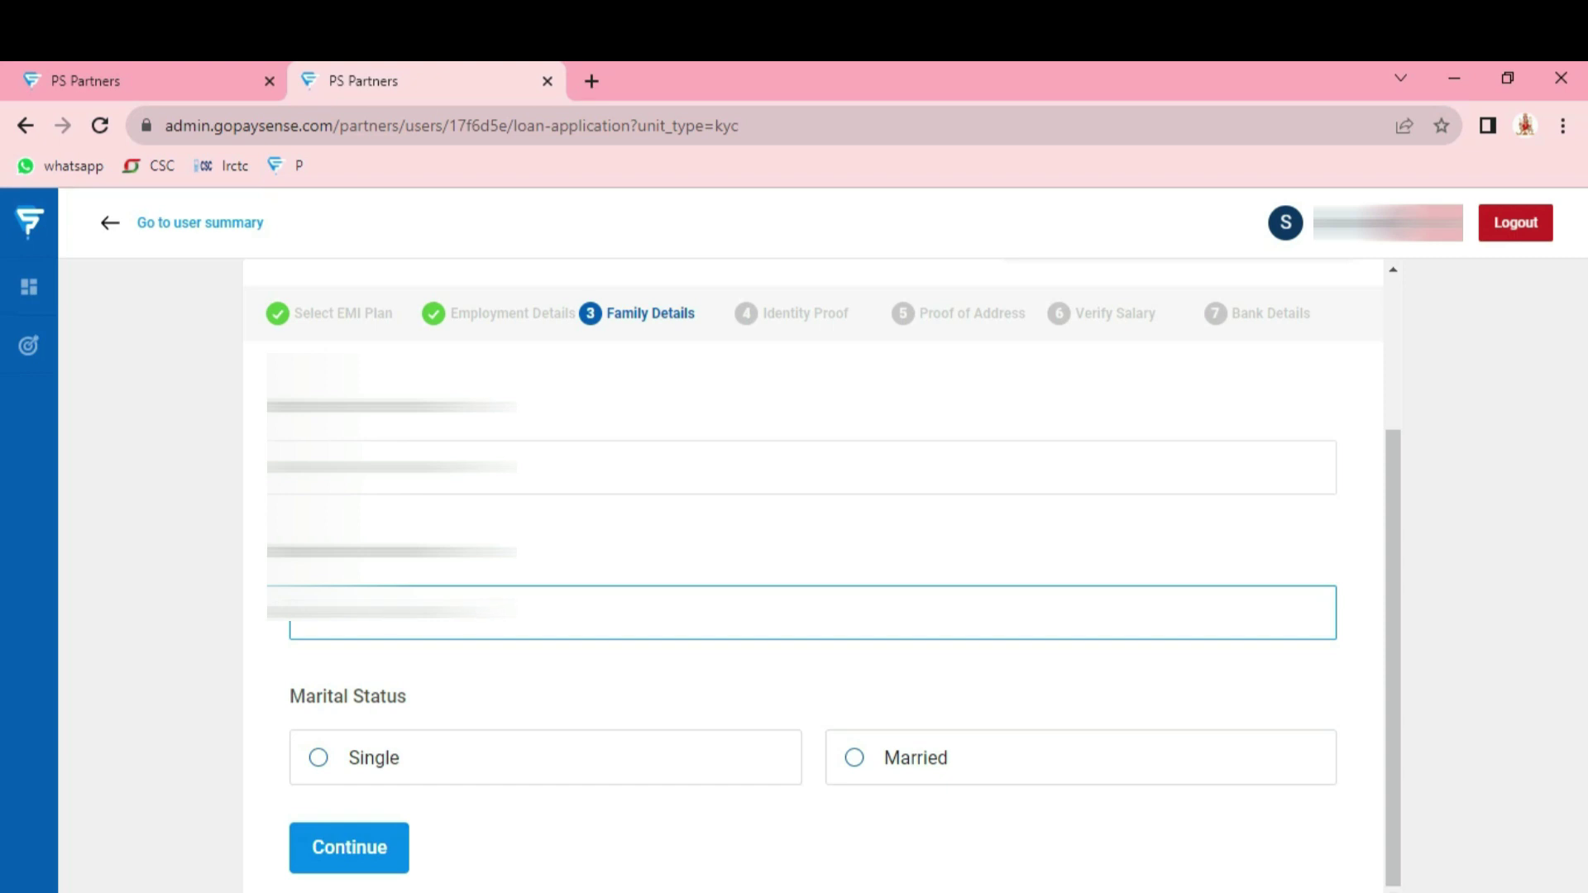
{"action": "left_click", "coordinate": [857, 762]}
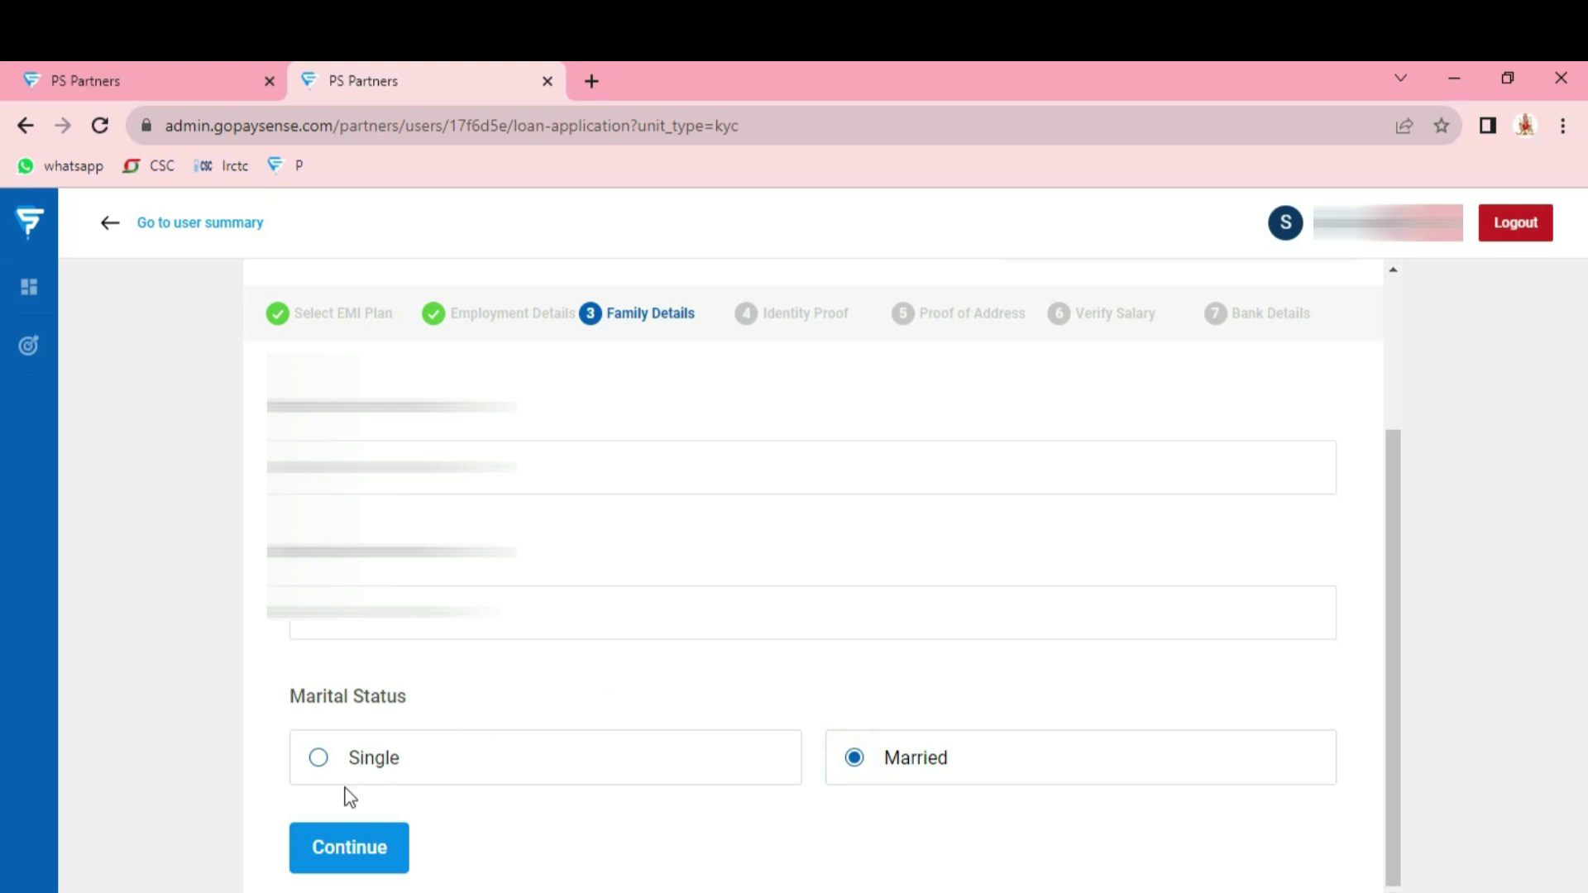
{"action": "left_click", "coordinate": [379, 852]}
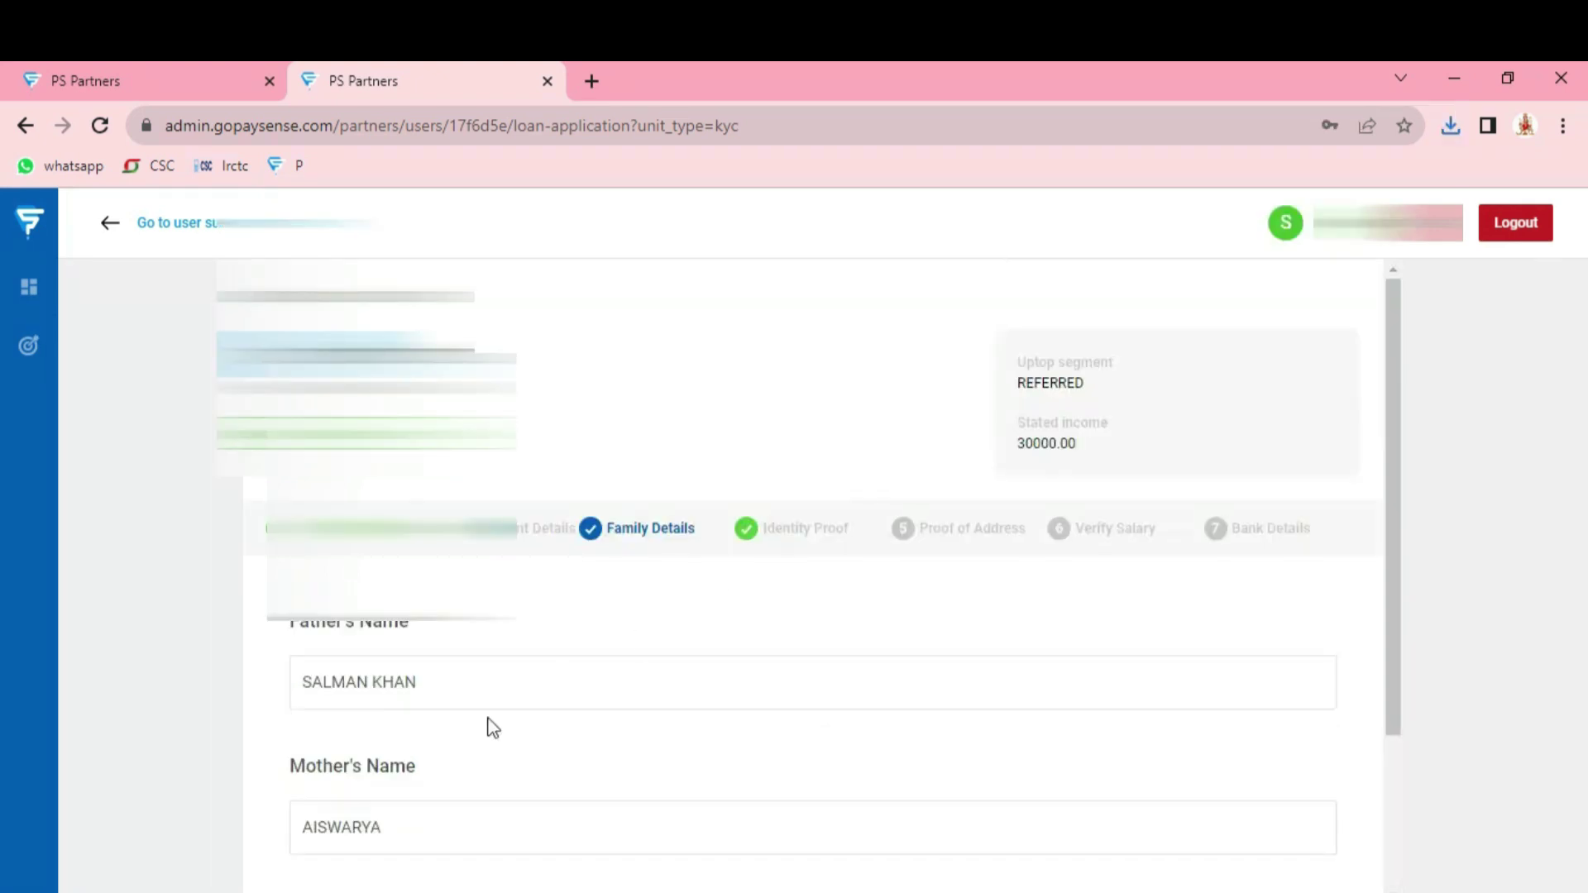
{"action": "scroll", "coordinate": [623, 594], "scroll_direction": "down", "scroll_amount": 3}
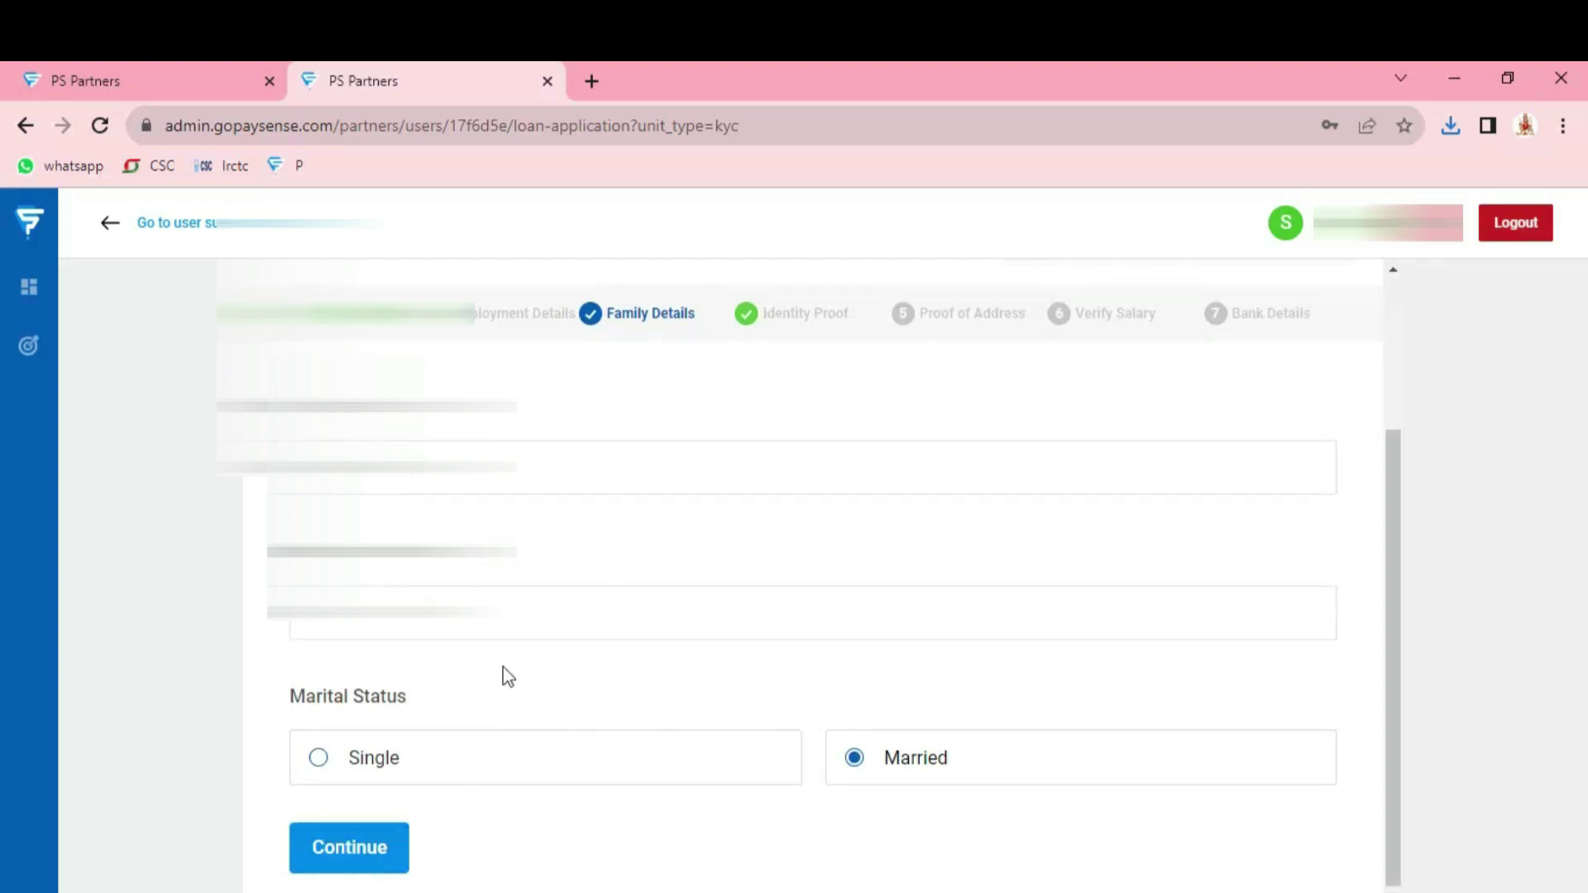
Revisit Identity Proof, view and close the customer's selfie, then continue to Proof of Address
{"action": "left_click", "coordinate": [363, 854]}
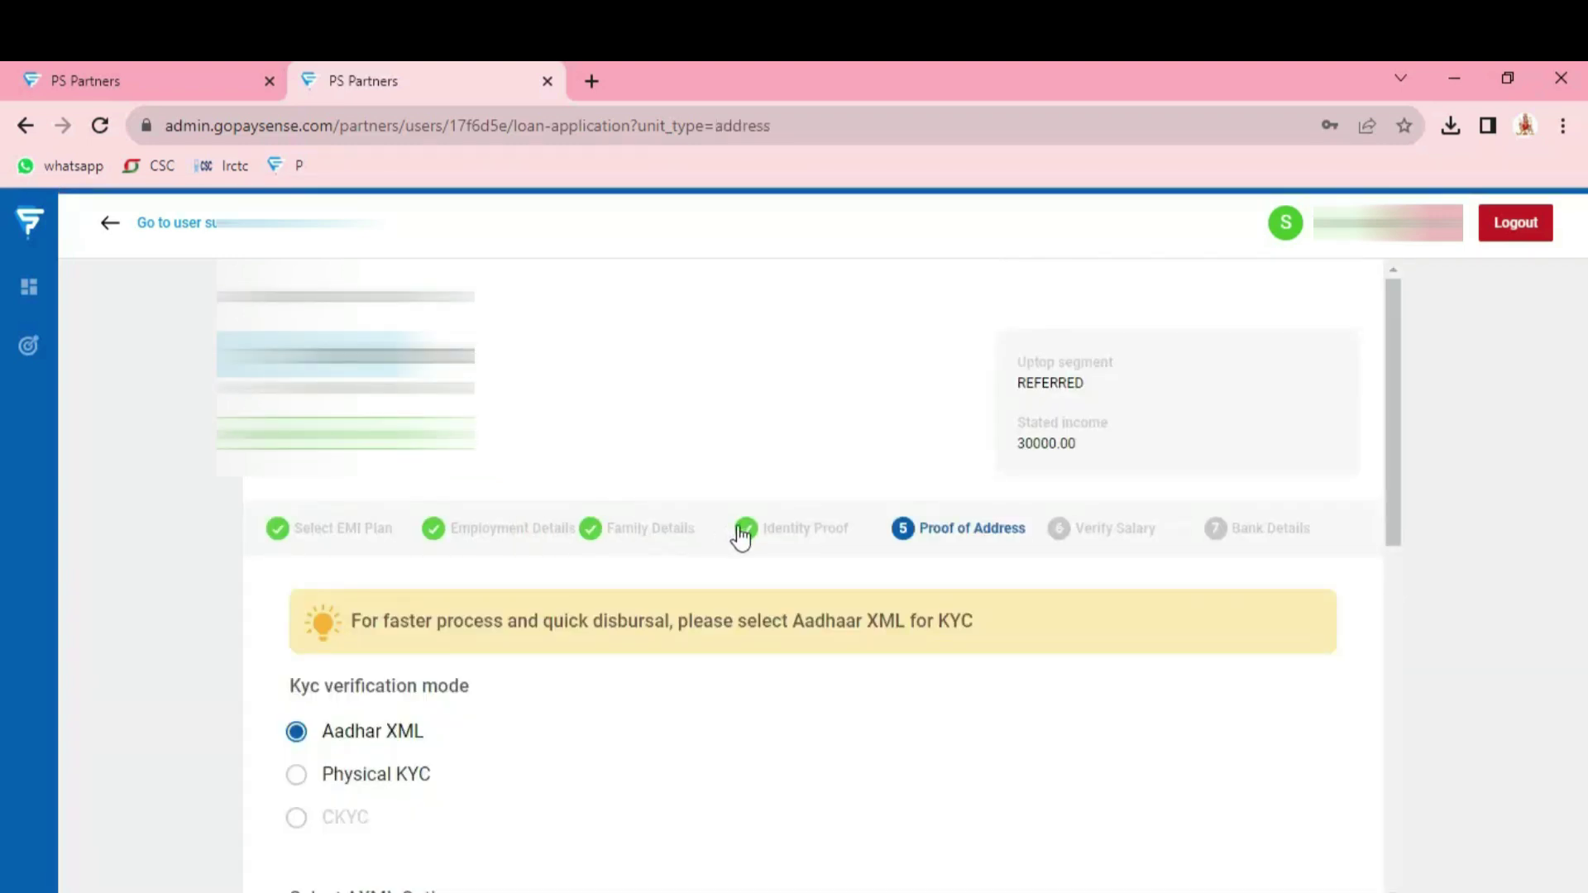
{"action": "left_click", "coordinate": [788, 529]}
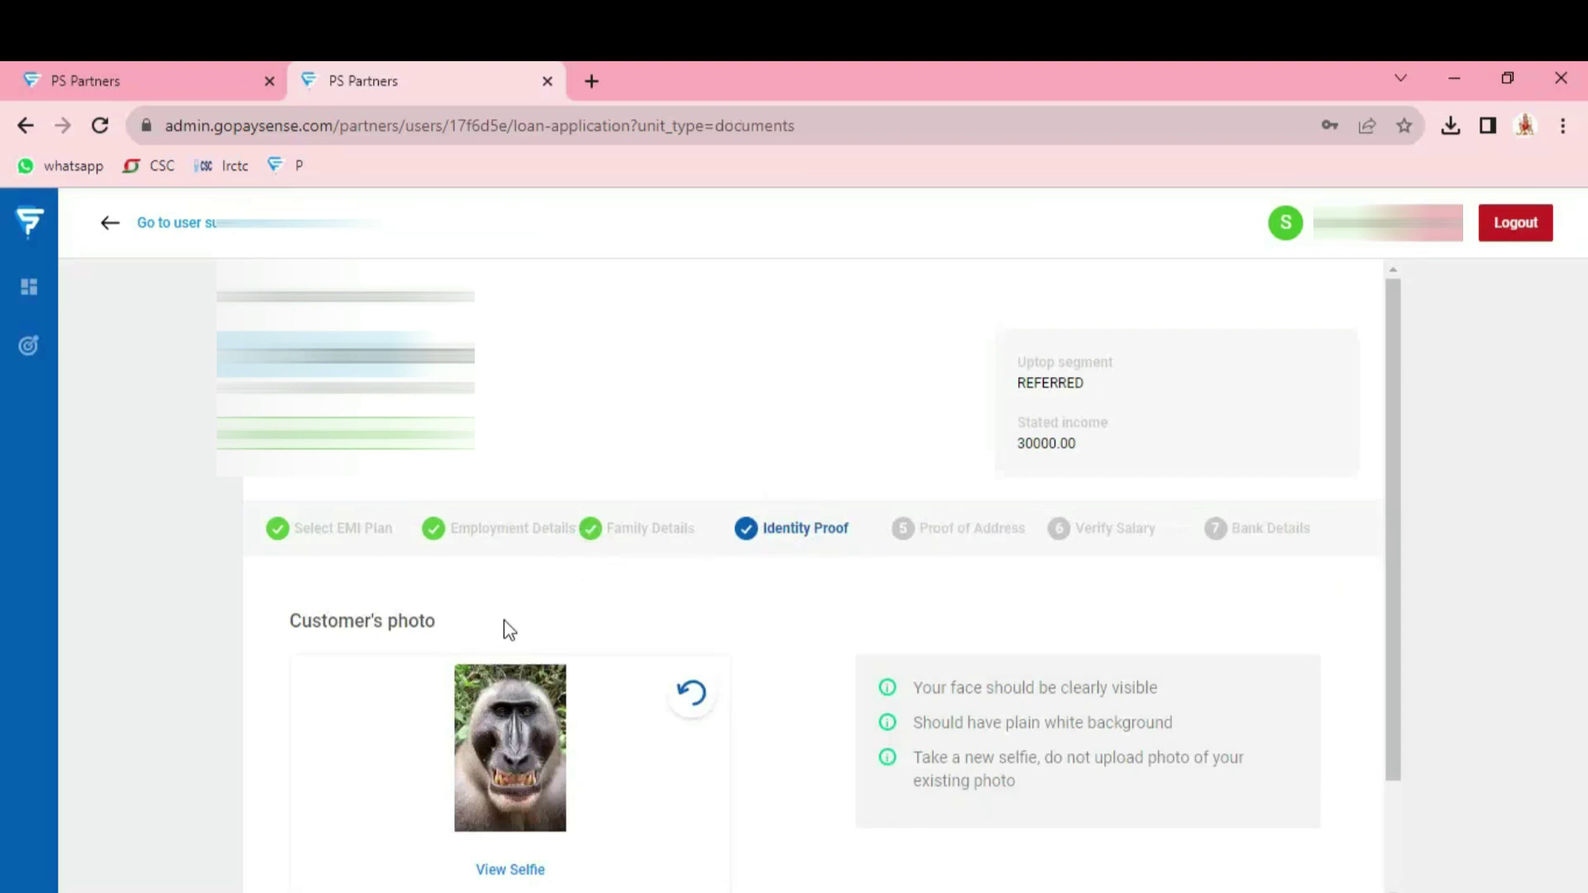
{"action": "scroll", "coordinate": [511, 624], "scroll_direction": "down", "scroll_amount": 2}
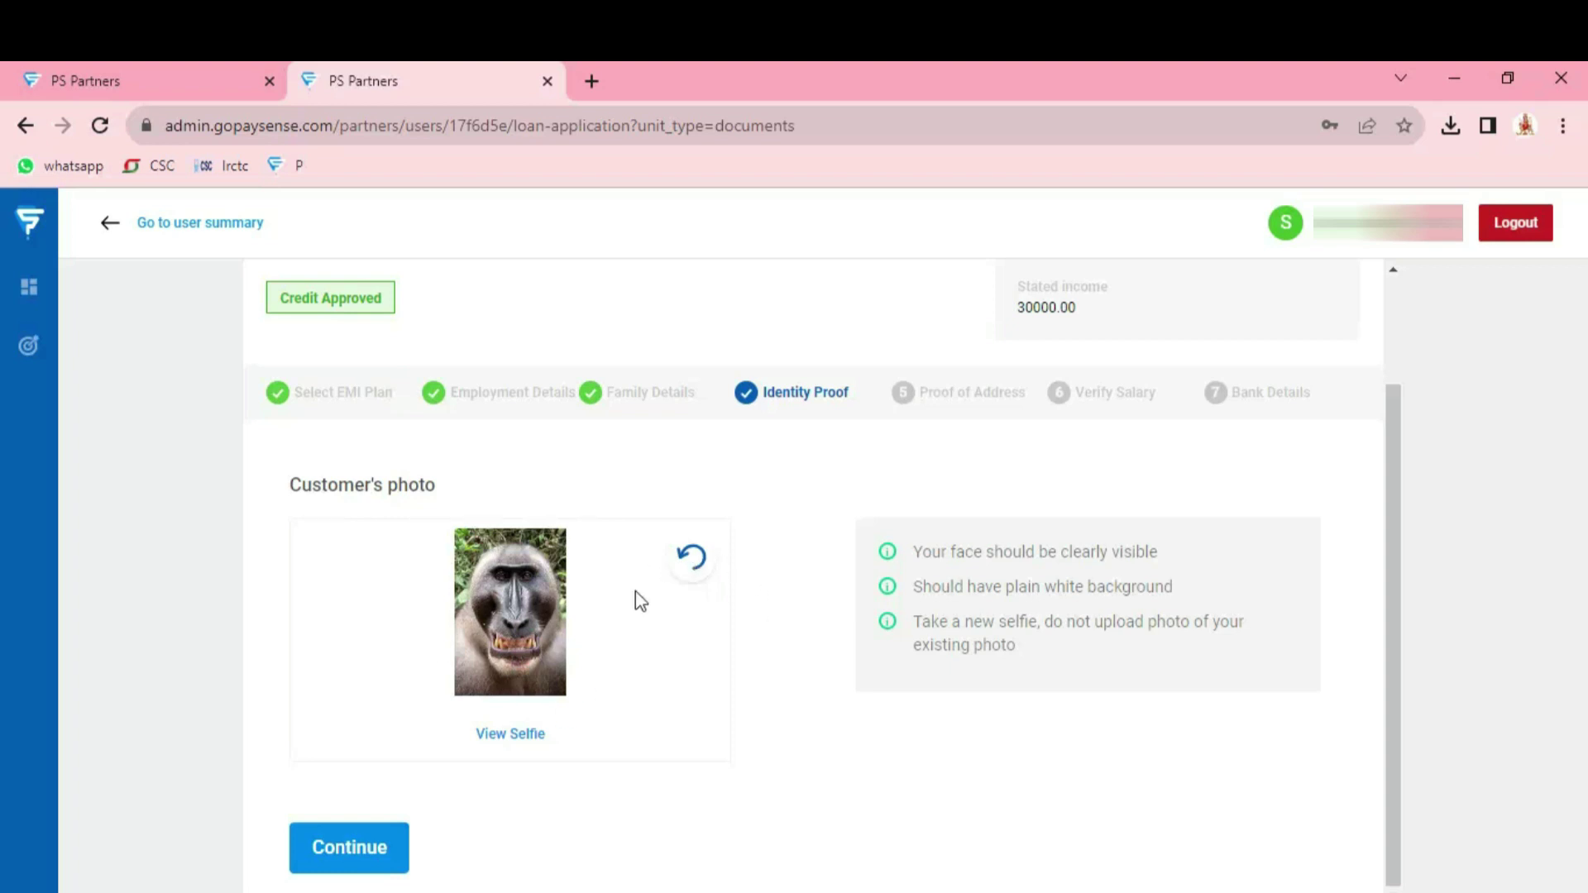
{"action": "left_click", "coordinate": [510, 736]}
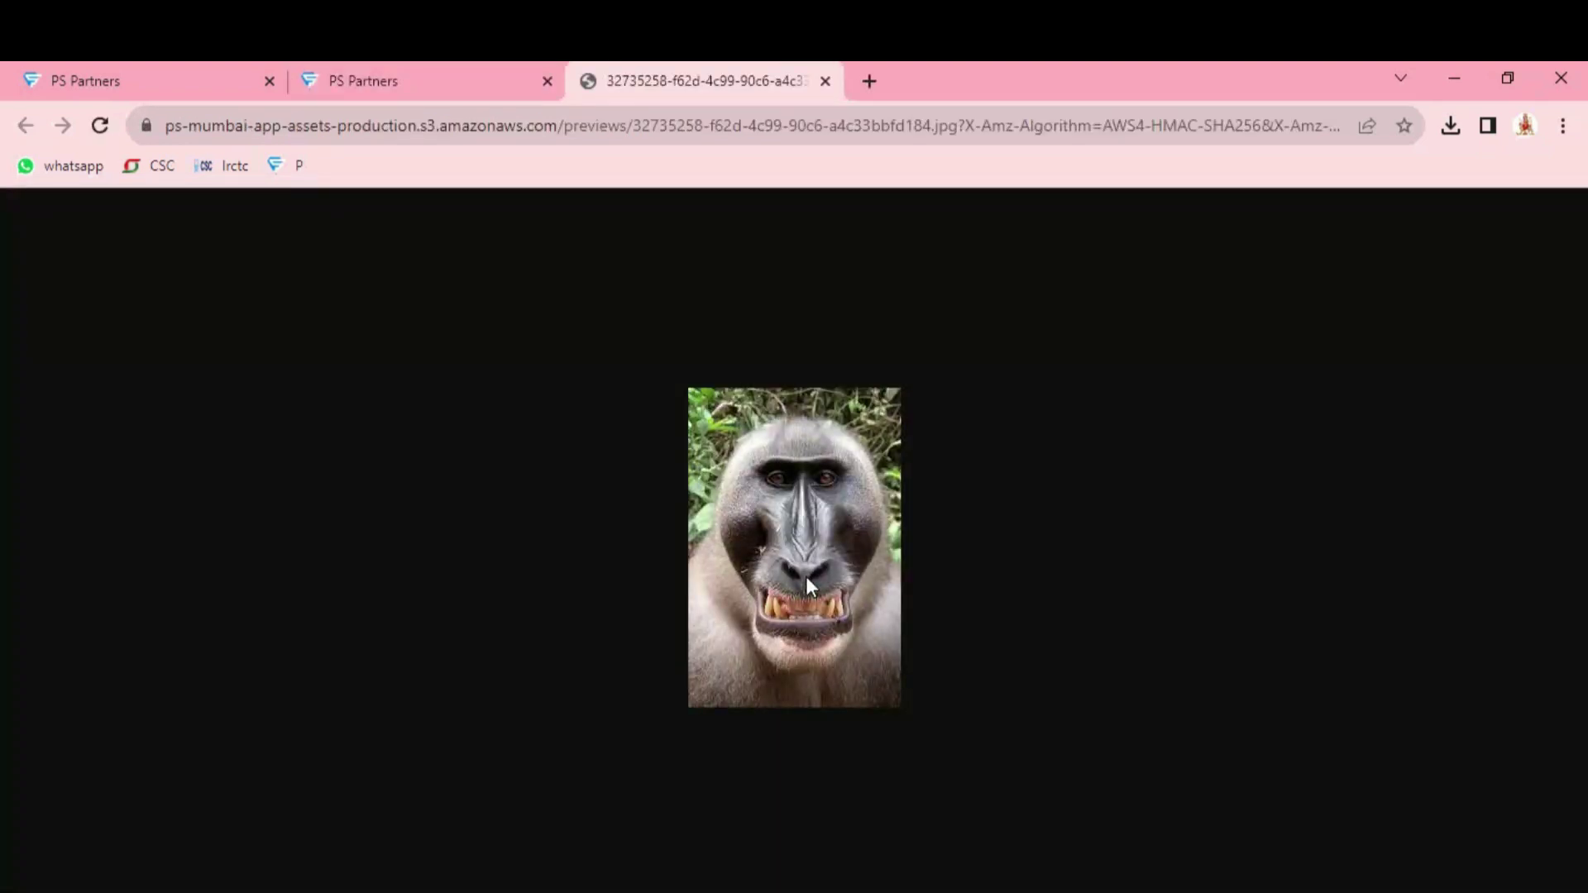
{"action": "left_click", "coordinate": [824, 81]}
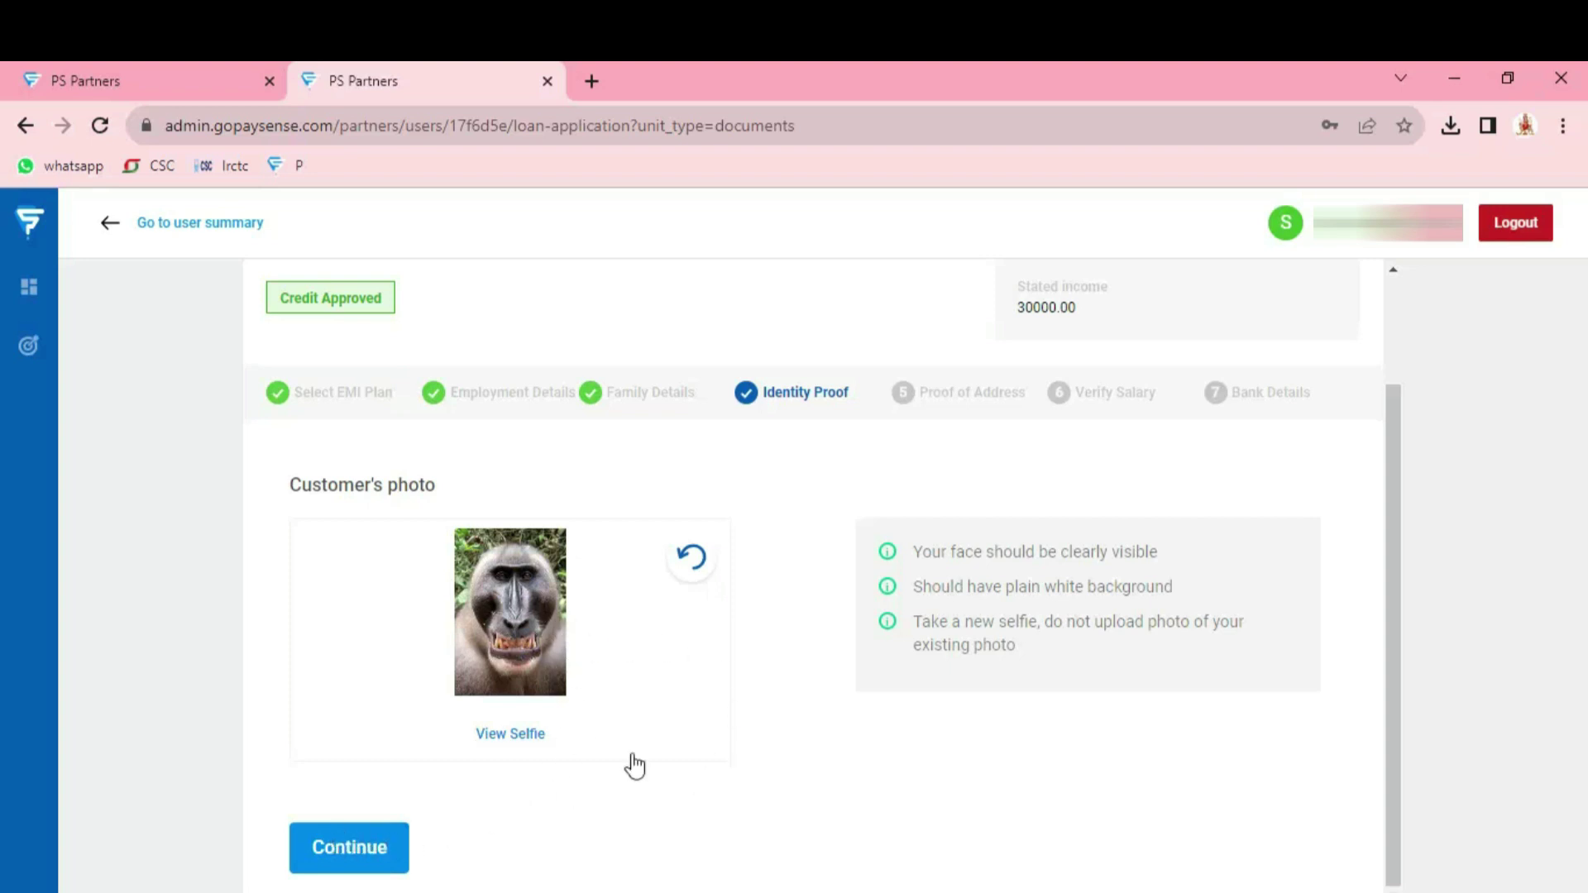
{"action": "left_click", "coordinate": [363, 846]}
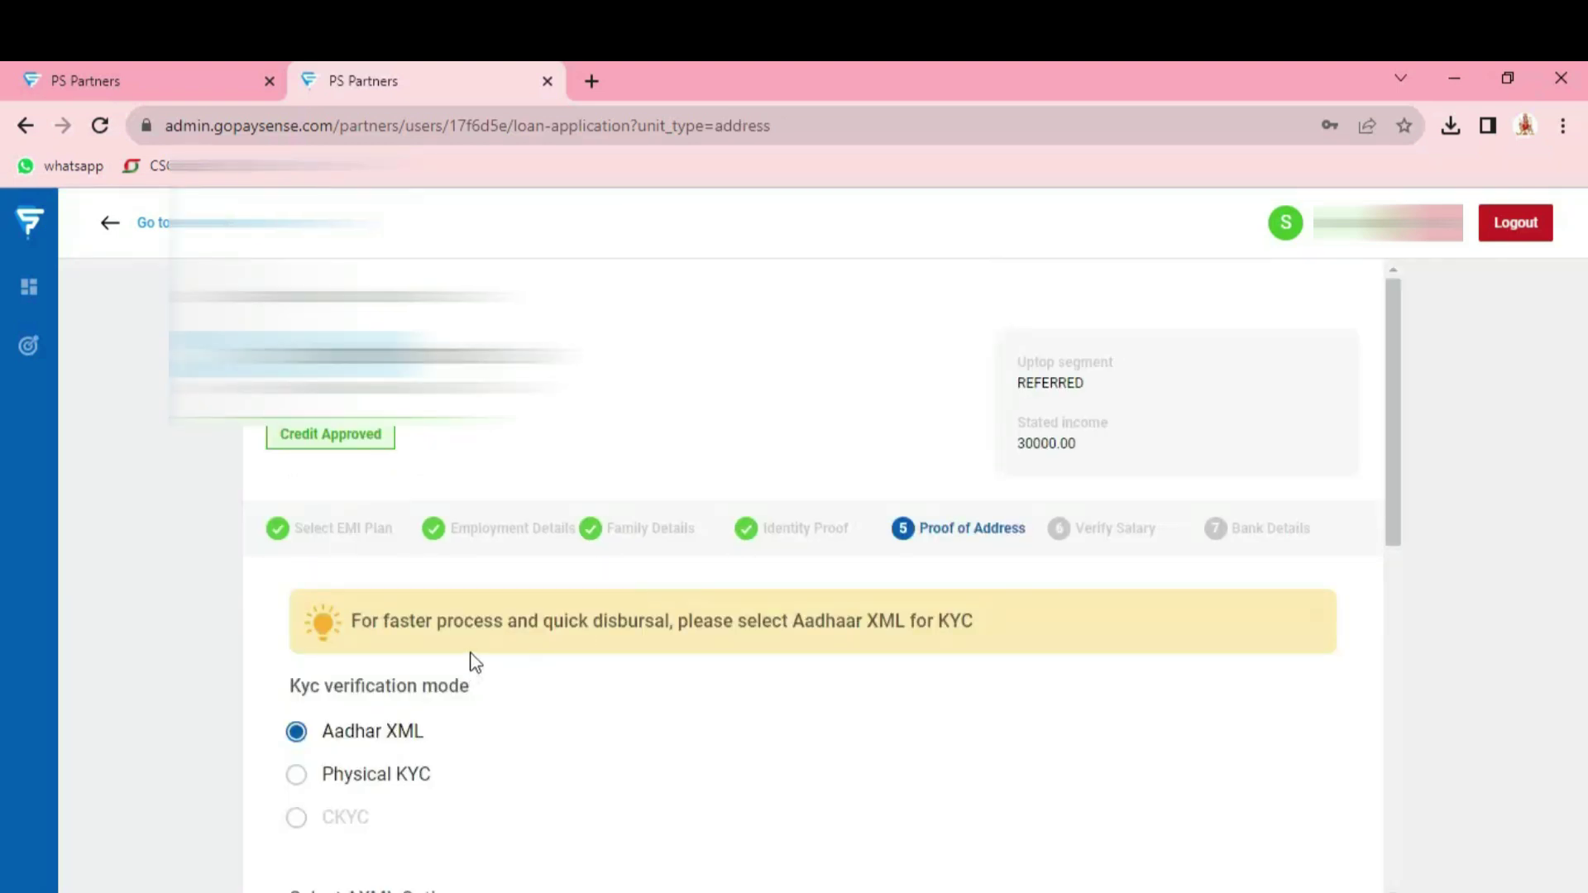
Select Physical KYC as the verification mode on Proof of Address
{"action": "scroll", "coordinate": [493, 691], "scroll_direction": "down", "scroll_amount": 3}
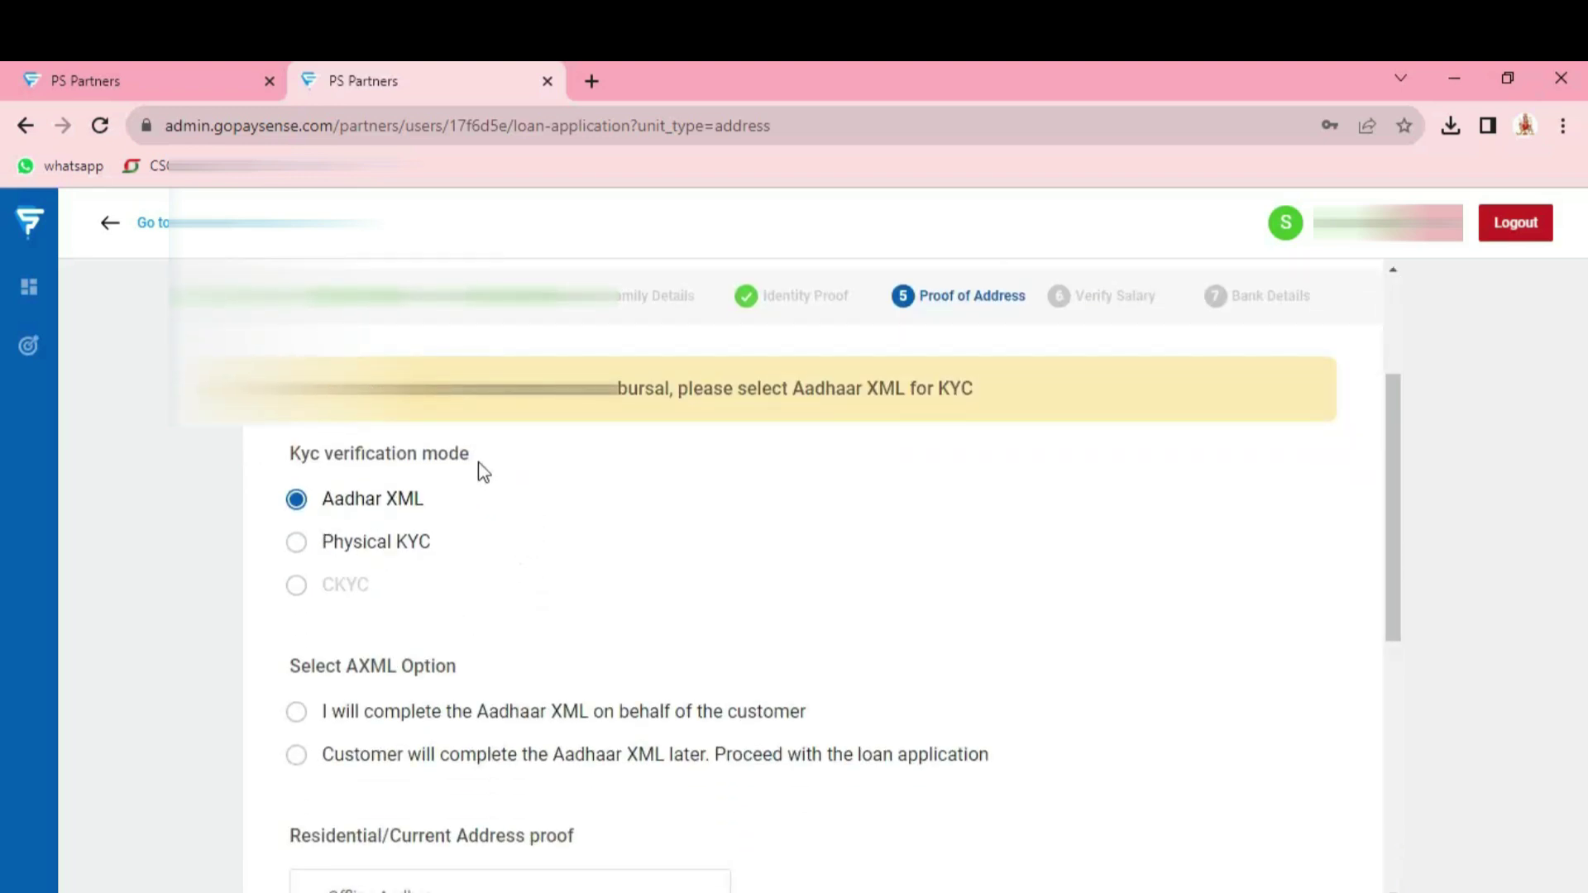
{"action": "left_click", "coordinate": [295, 544]}
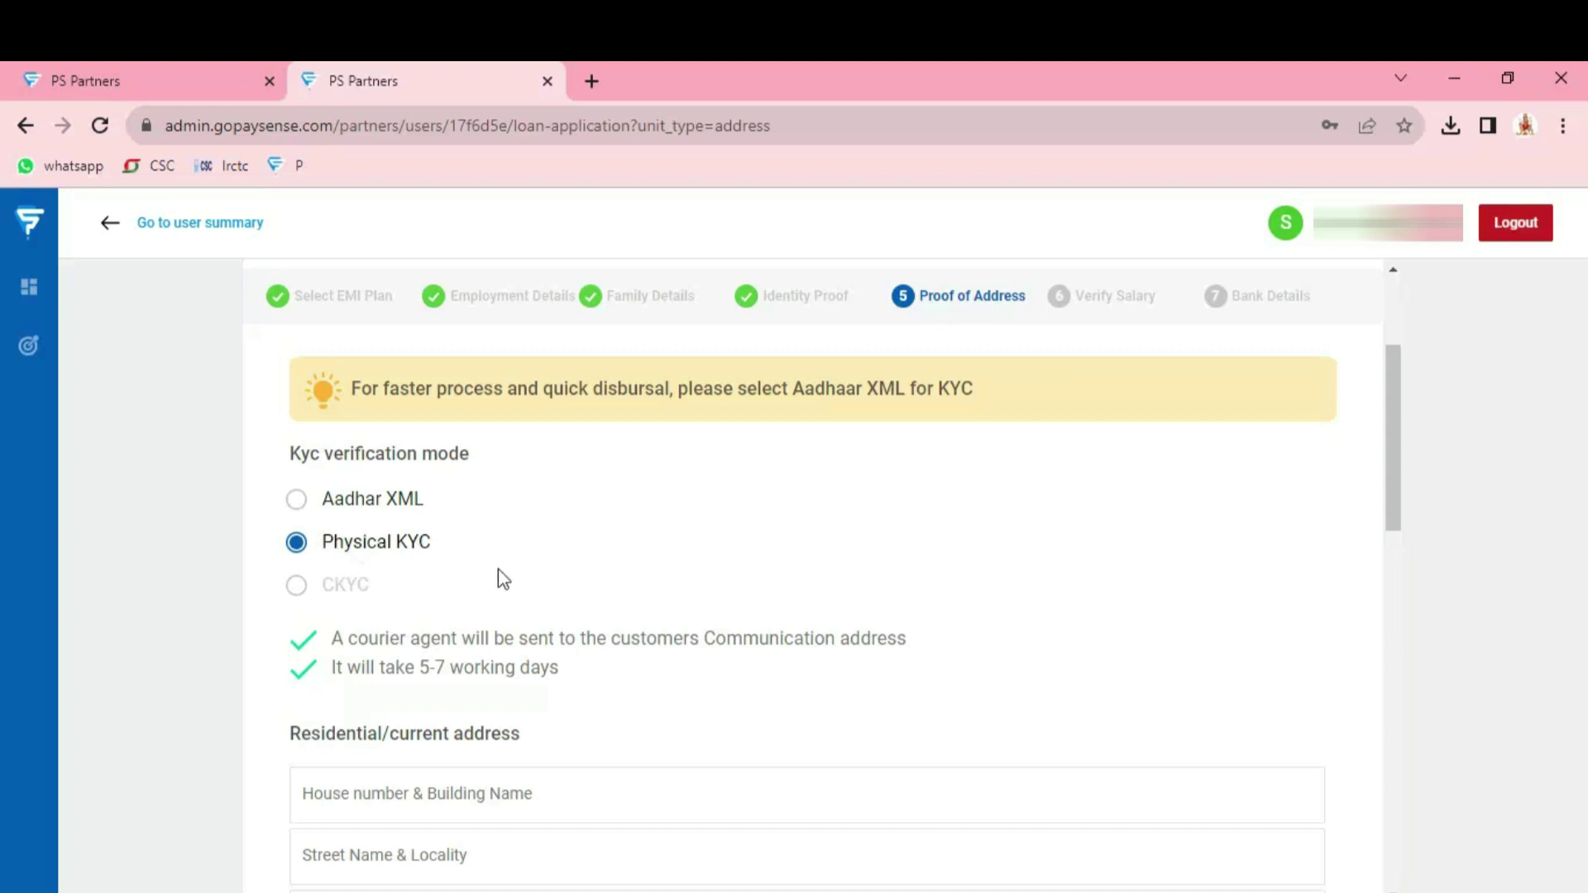
Fill in the residential address house number, street and pincode fields
{"action": "scroll", "coordinate": [521, 637], "scroll_direction": "down", "scroll_amount": 3}
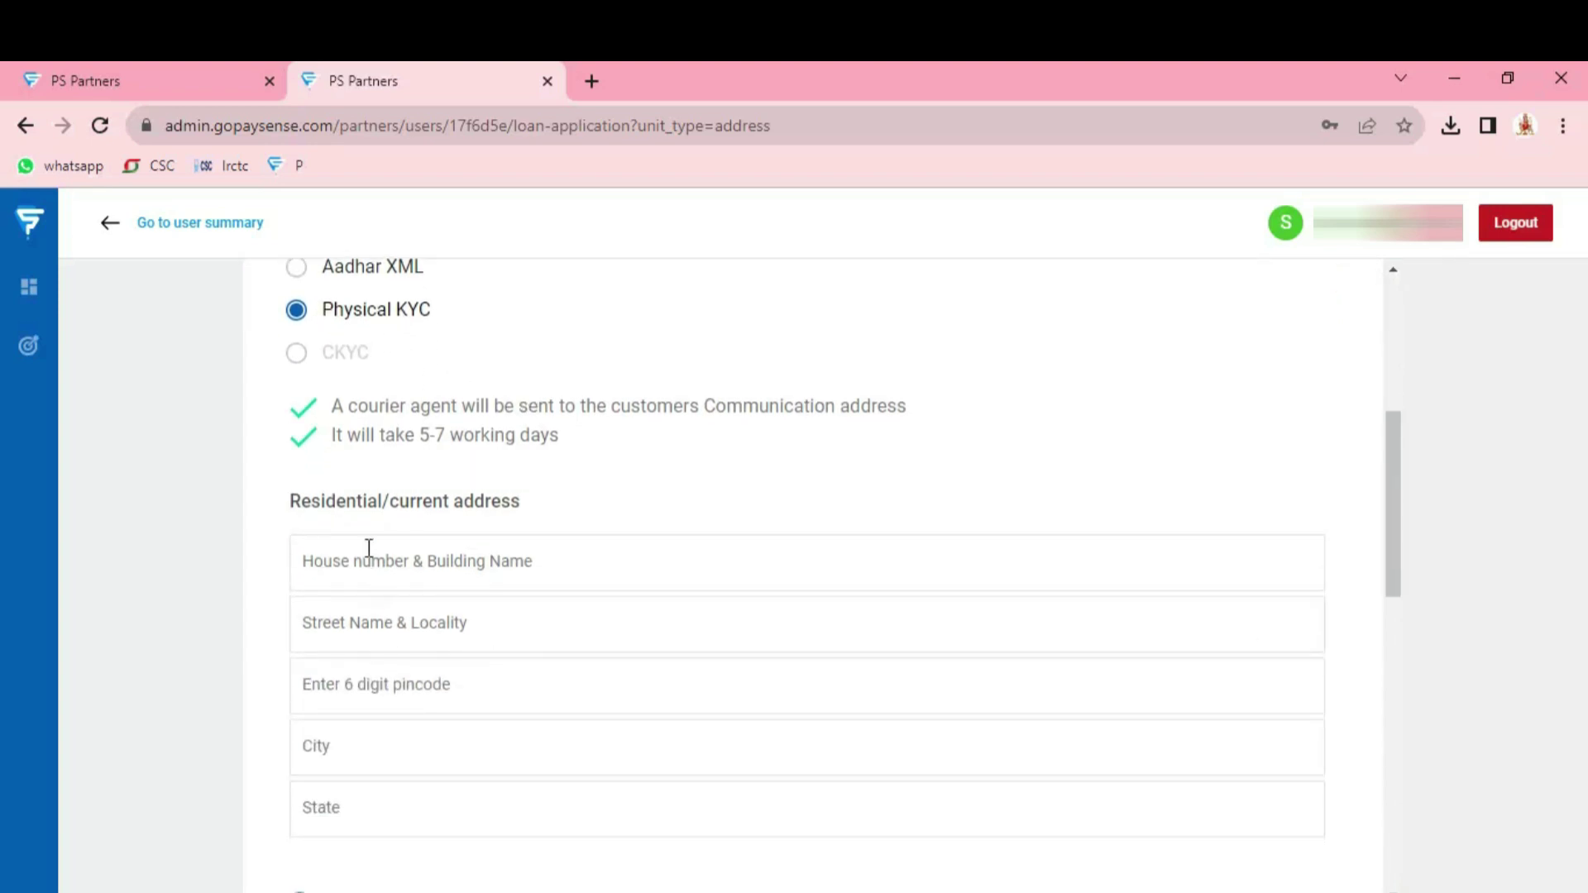
{"action": "left_click", "coordinate": [499, 569]}
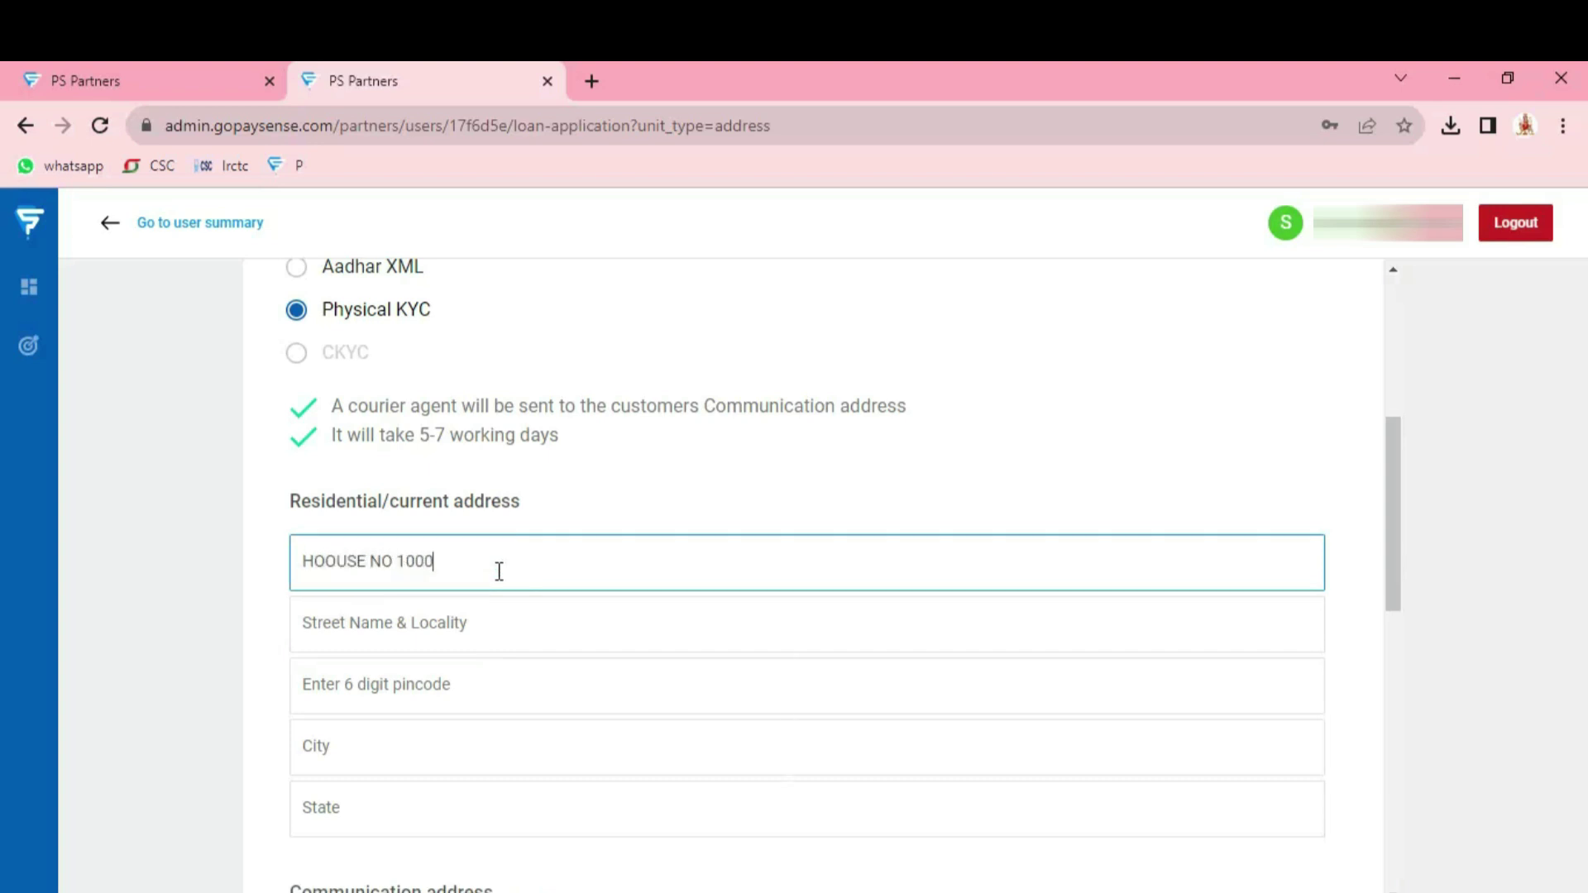
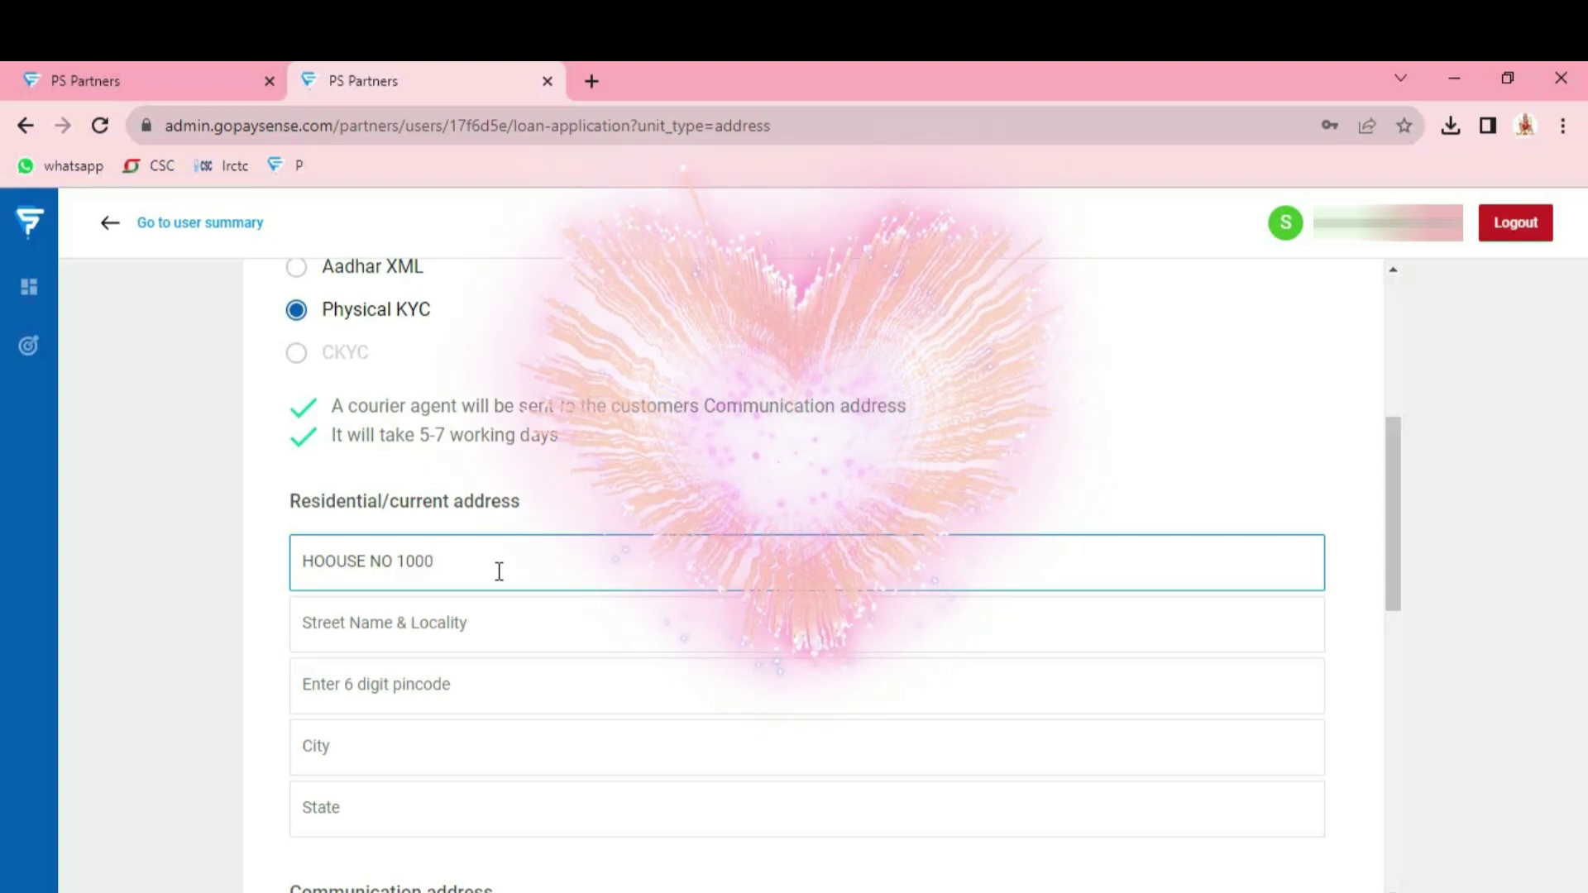
{"action": "left_click", "coordinate": [463, 626]}
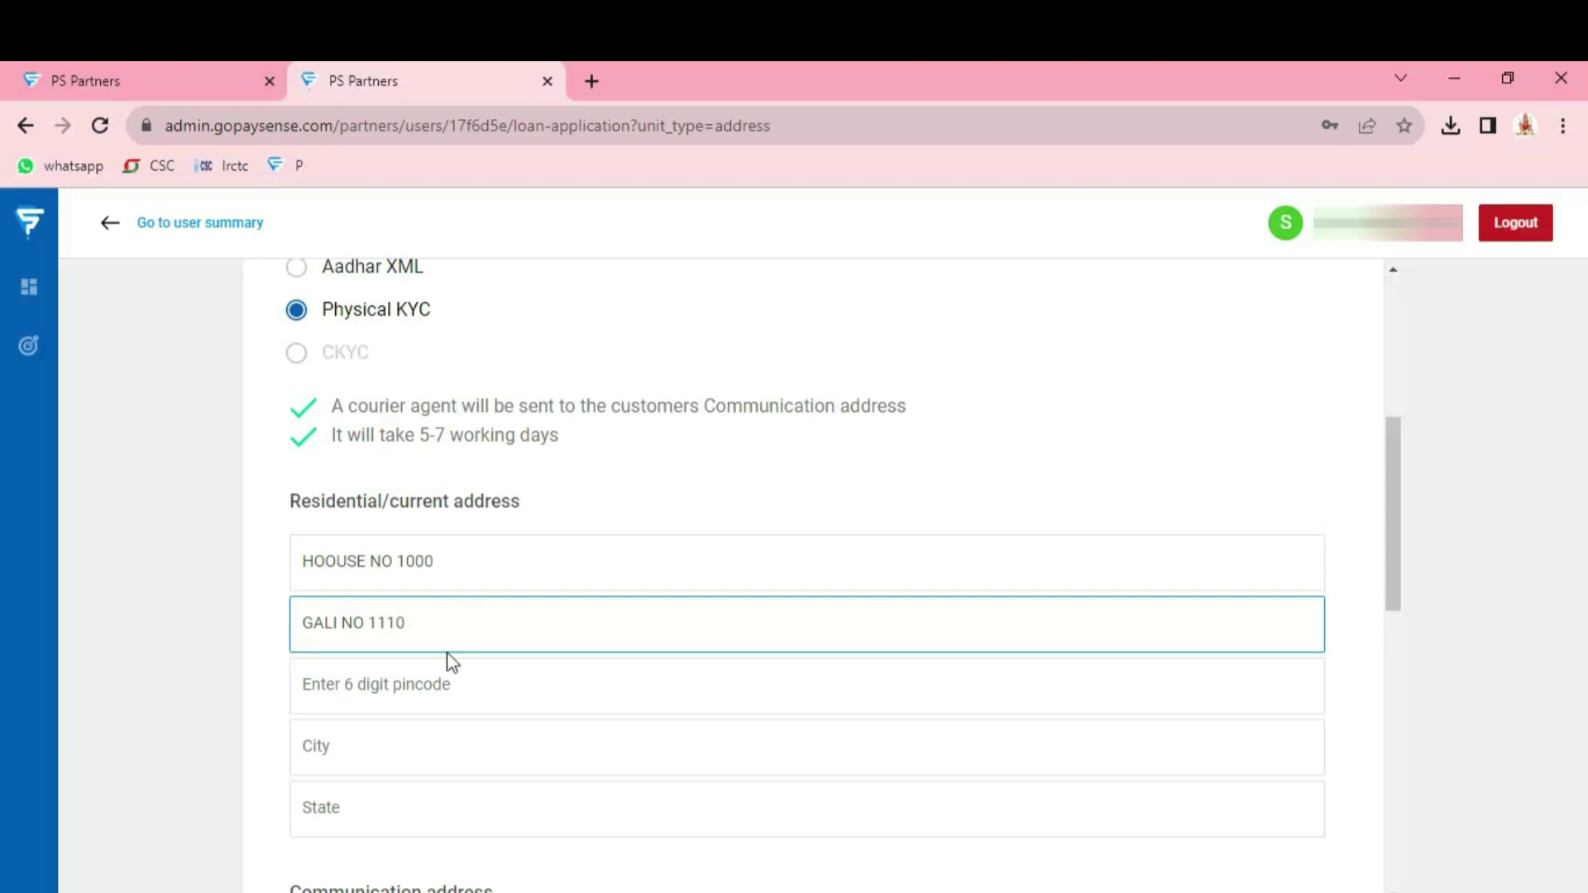
{"action": "left_click", "coordinate": [439, 684]}
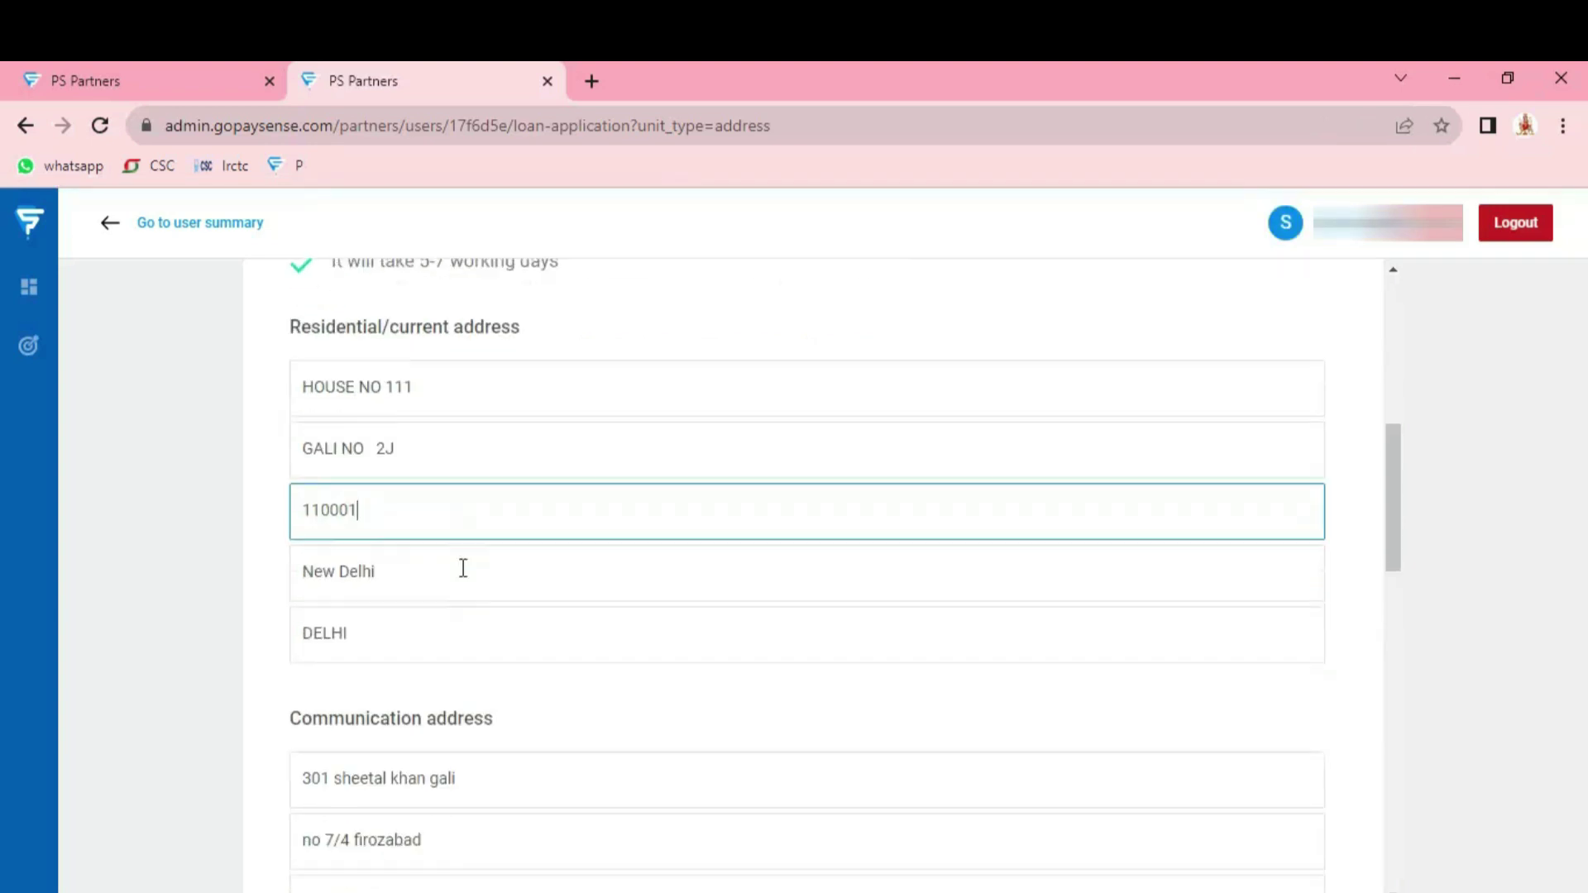
Clear the first communication address line and start typing the new house number
{"action": "scroll", "coordinate": [462, 568], "scroll_direction": "down", "scroll_amount": 5}
{"action": "scroll", "coordinate": [462, 567], "scroll_direction": "up", "scroll_amount": 1}
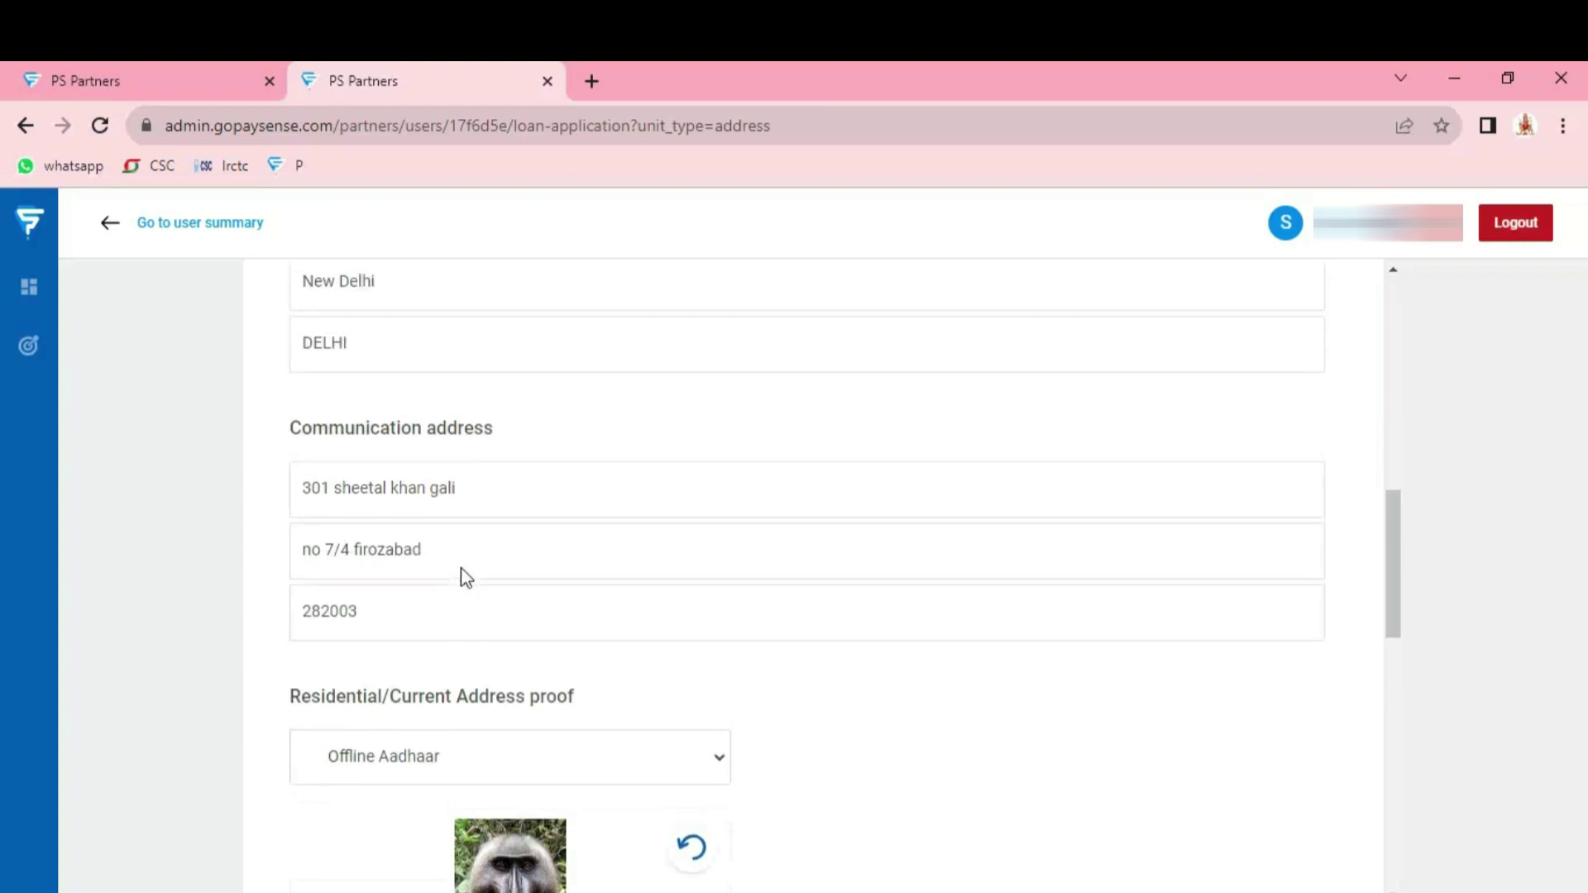
{"action": "scroll", "coordinate": [462, 567], "scroll_direction": "up", "scroll_amount": 3}
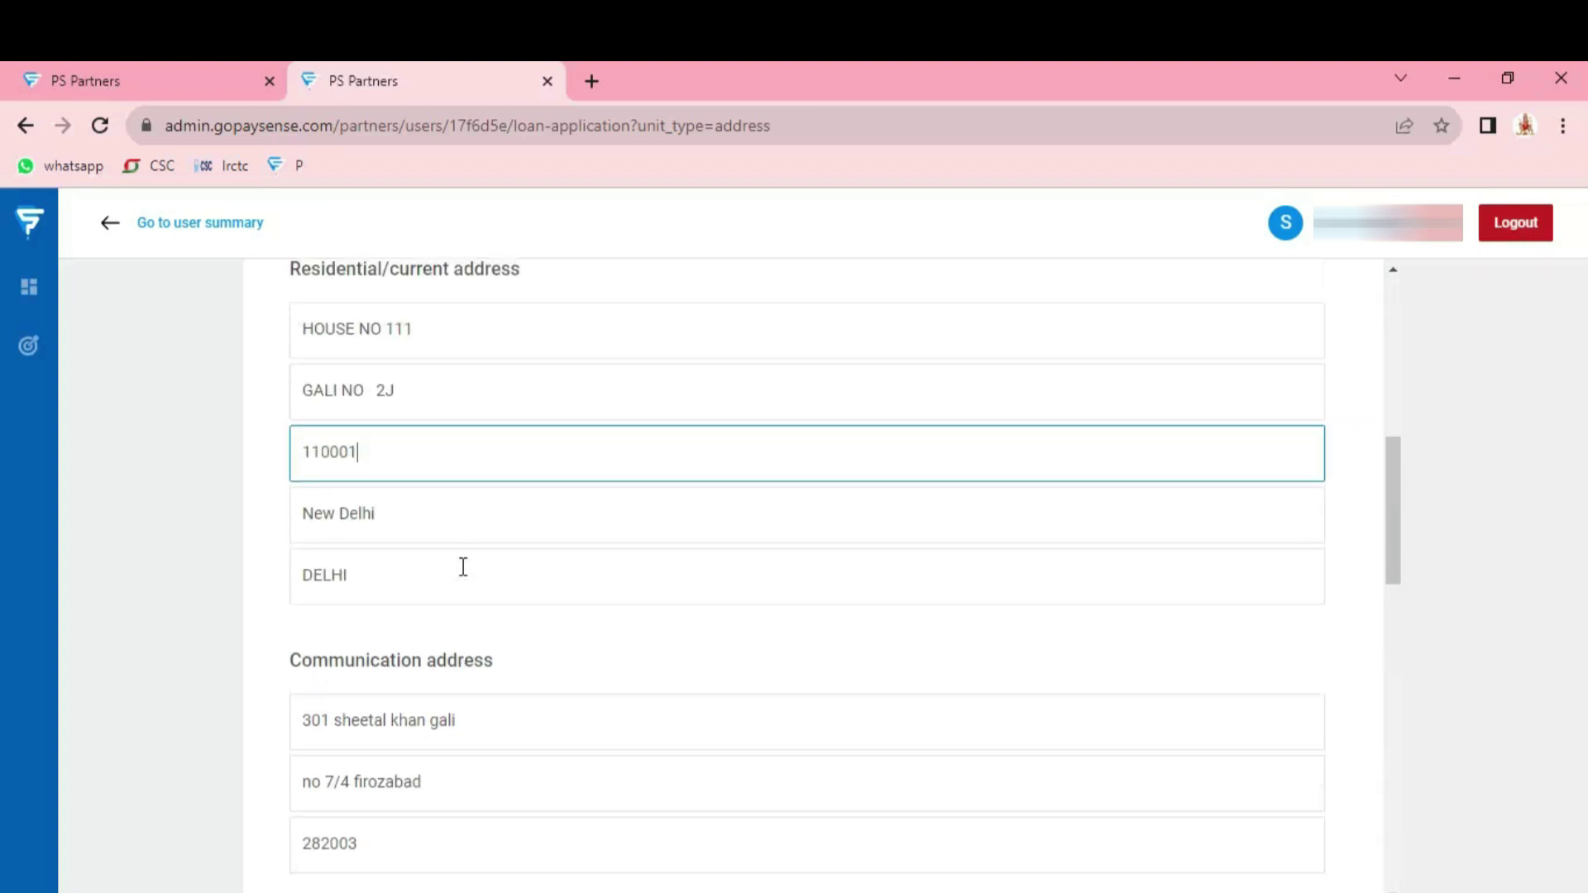
{"action": "scroll", "coordinate": [461, 567], "scroll_direction": "down", "scroll_amount": 3}
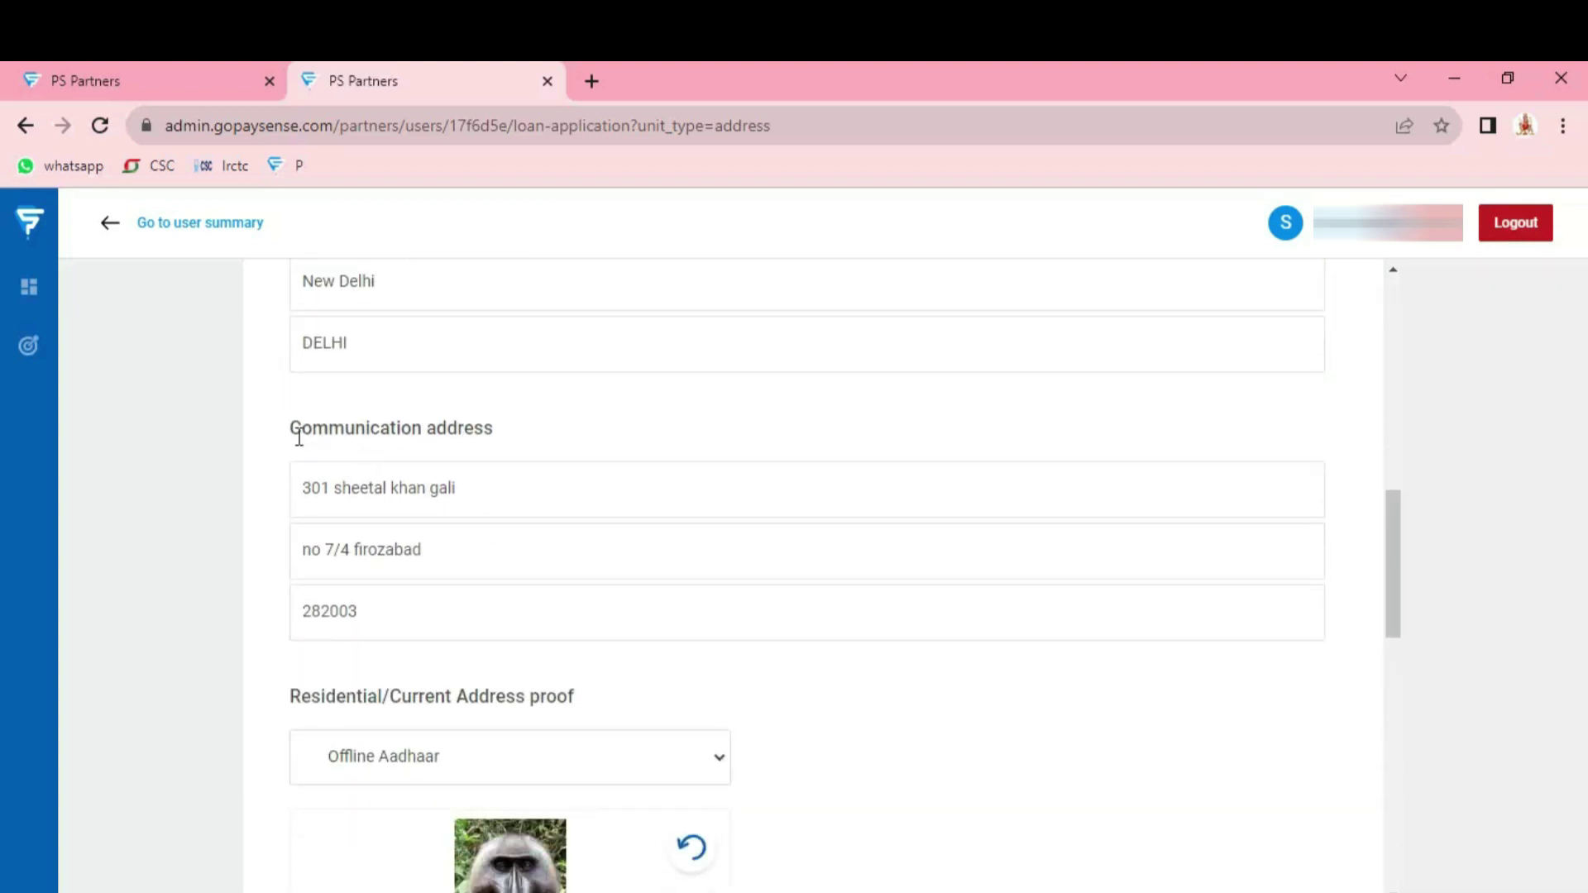
{"action": "left_click", "coordinate": [497, 474]}
{"action": "key", "text": "BackSpace"}
{"action": "key", "text": "BackSpace"}
{"action": "key", "text": "BackSpace"}
{"action": "key", "text": "BackSpace"}
{"action": "key", "text": "BackSpace"}
{"action": "key", "text": "BackSpace"}
{"action": "key", "text": "BackSpace"}
{"action": "key", "text": "BackSpace"}
{"action": "key", "text": "BackSpace"}
{"action": "key", "text": "BackSpace"}
{"action": "key", "text": "BackSpace"}
{"action": "key", "text": "BackSpace"}
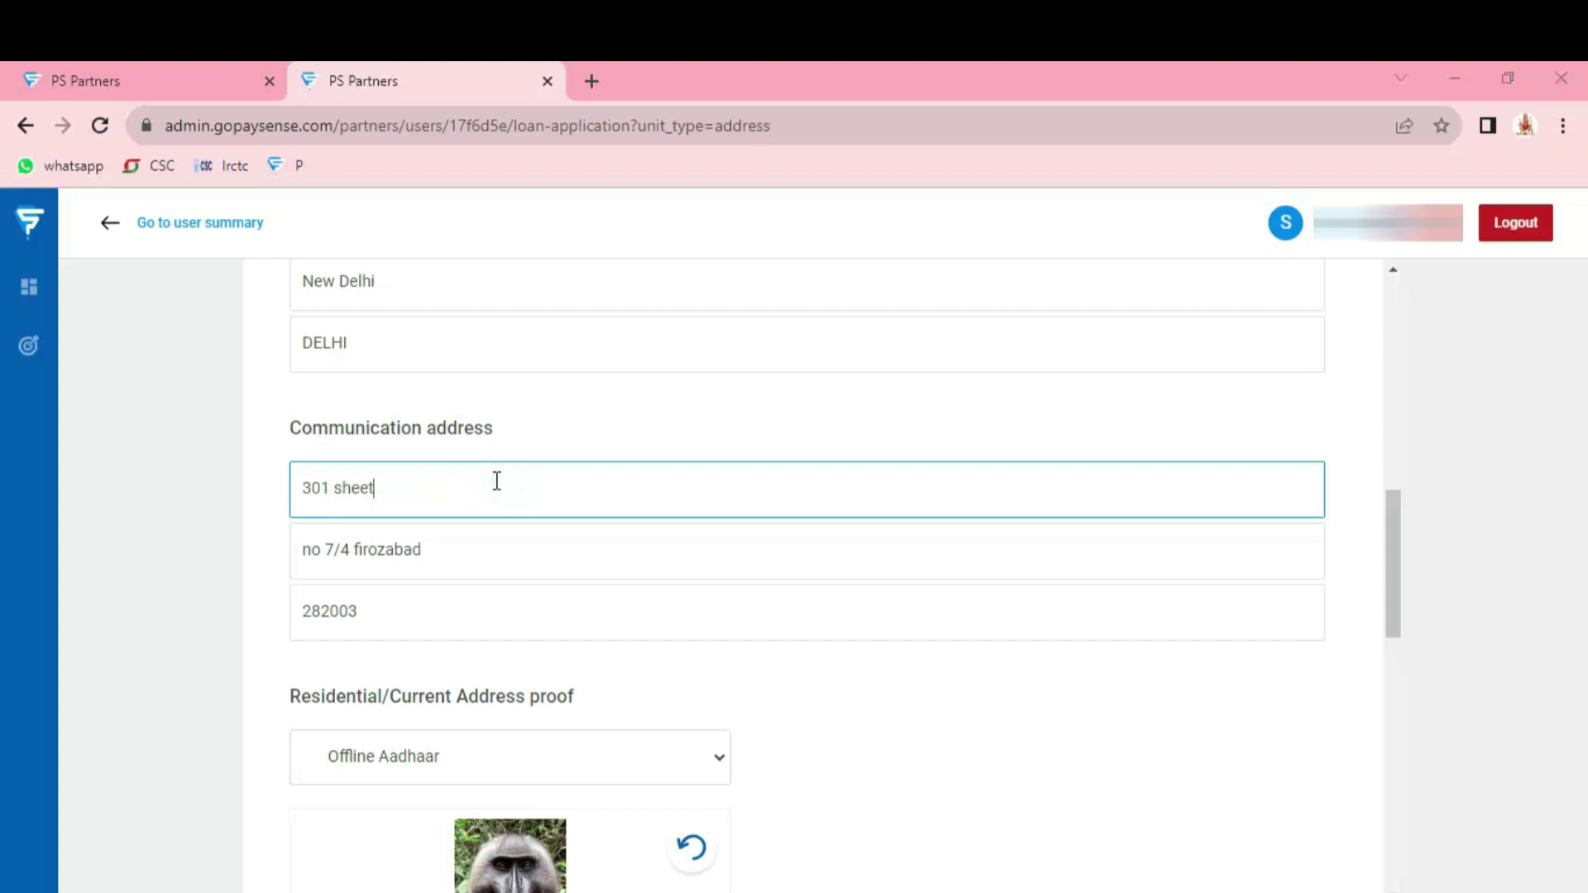
{"action": "key", "text": "BackSpace"}
{"action": "key", "text": "BackSpace"}
{"action": "key", "text": "BackSpace"}
{"action": "key", "text": "BackSpace"}
{"action": "key", "text": "BackSpace"}
{"action": "key", "text": "BackSpace"}
{"action": "key", "text": "BackSpace"}
{"action": "key", "text": "BackSpace"}
{"action": "key", "text": "BackSpace"}
{"action": "type", "text": "H"}
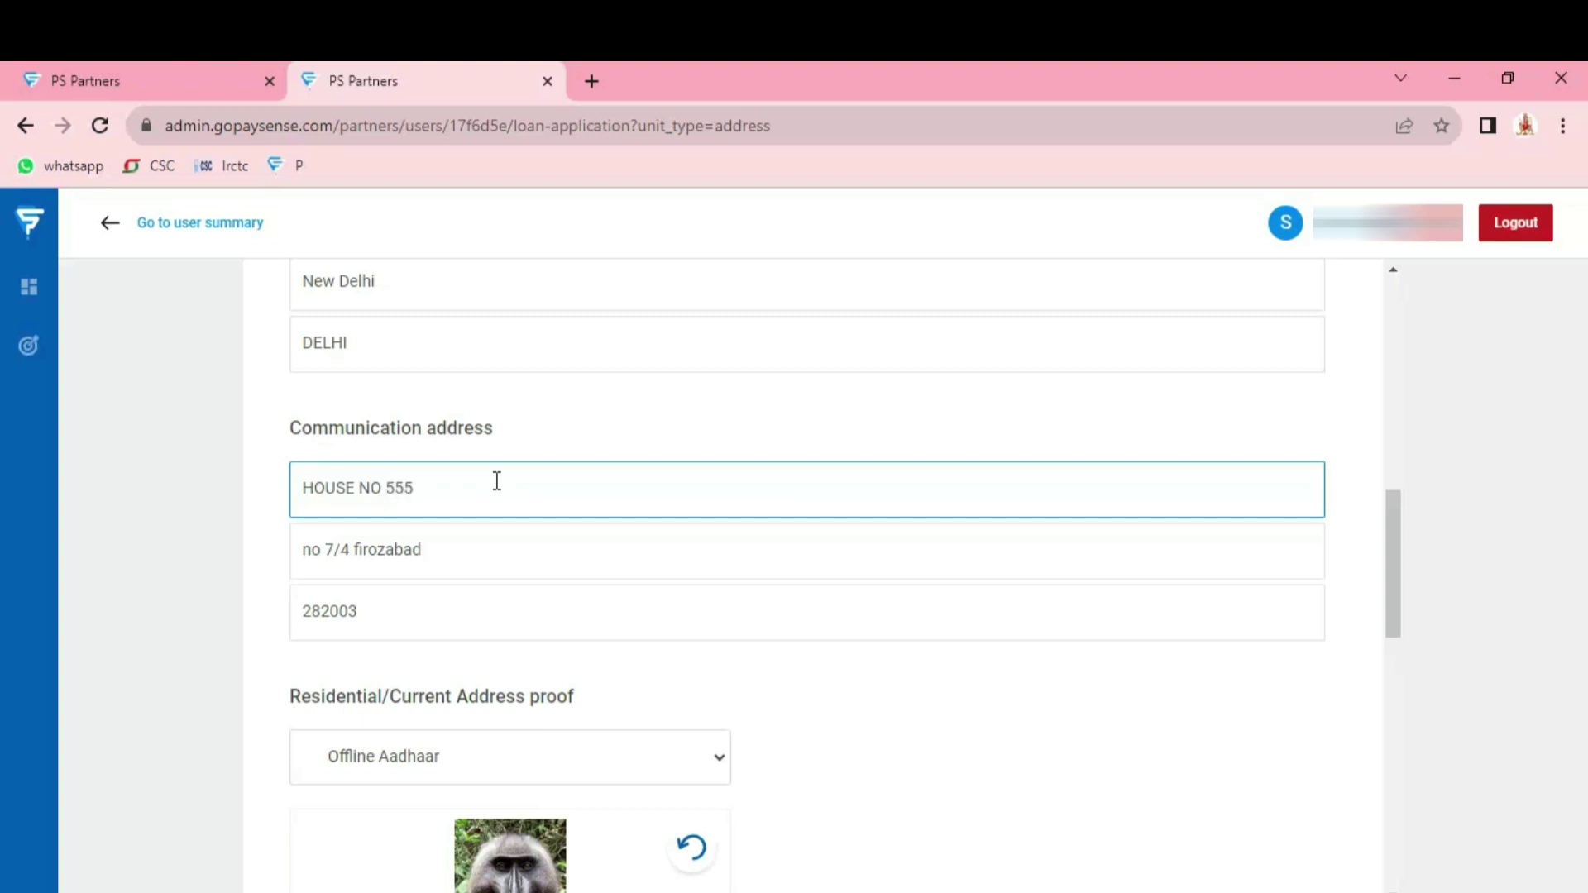
Finish typing the house number in the address field
{"action": "type", "text": "OUSE NO 555"}
{"action": "scroll", "coordinate": [543, 514], "scroll_direction": "down", "scroll_amount": 3}
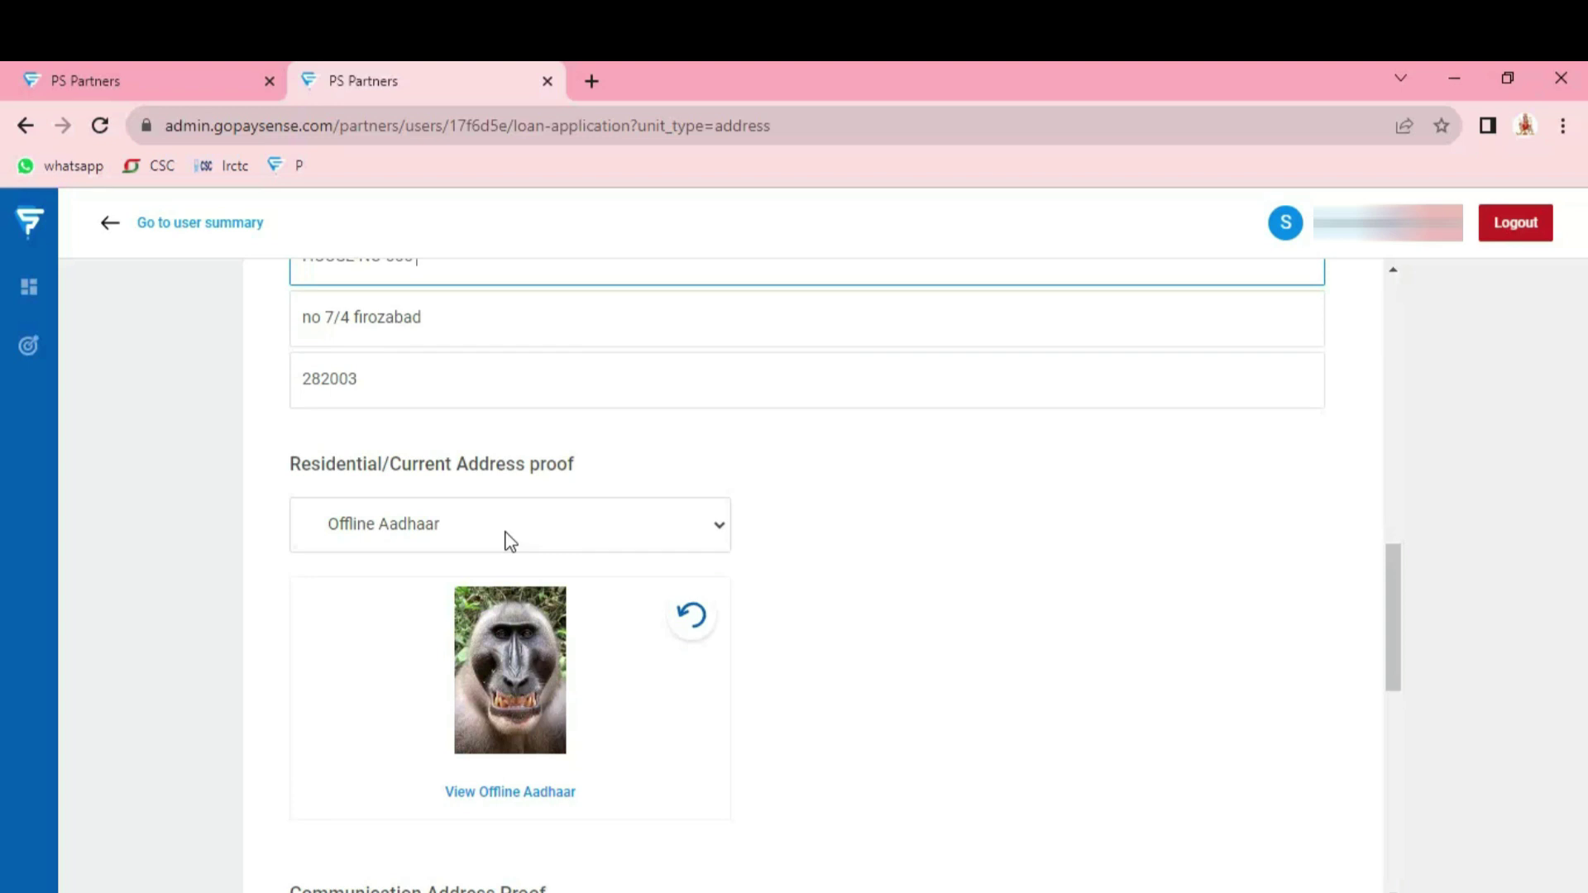
{"action": "scroll", "coordinate": [507, 539], "scroll_direction": "up", "scroll_amount": 2}
{"action": "scroll", "coordinate": [463, 525], "scroll_direction": "down", "scroll_amount": 2}
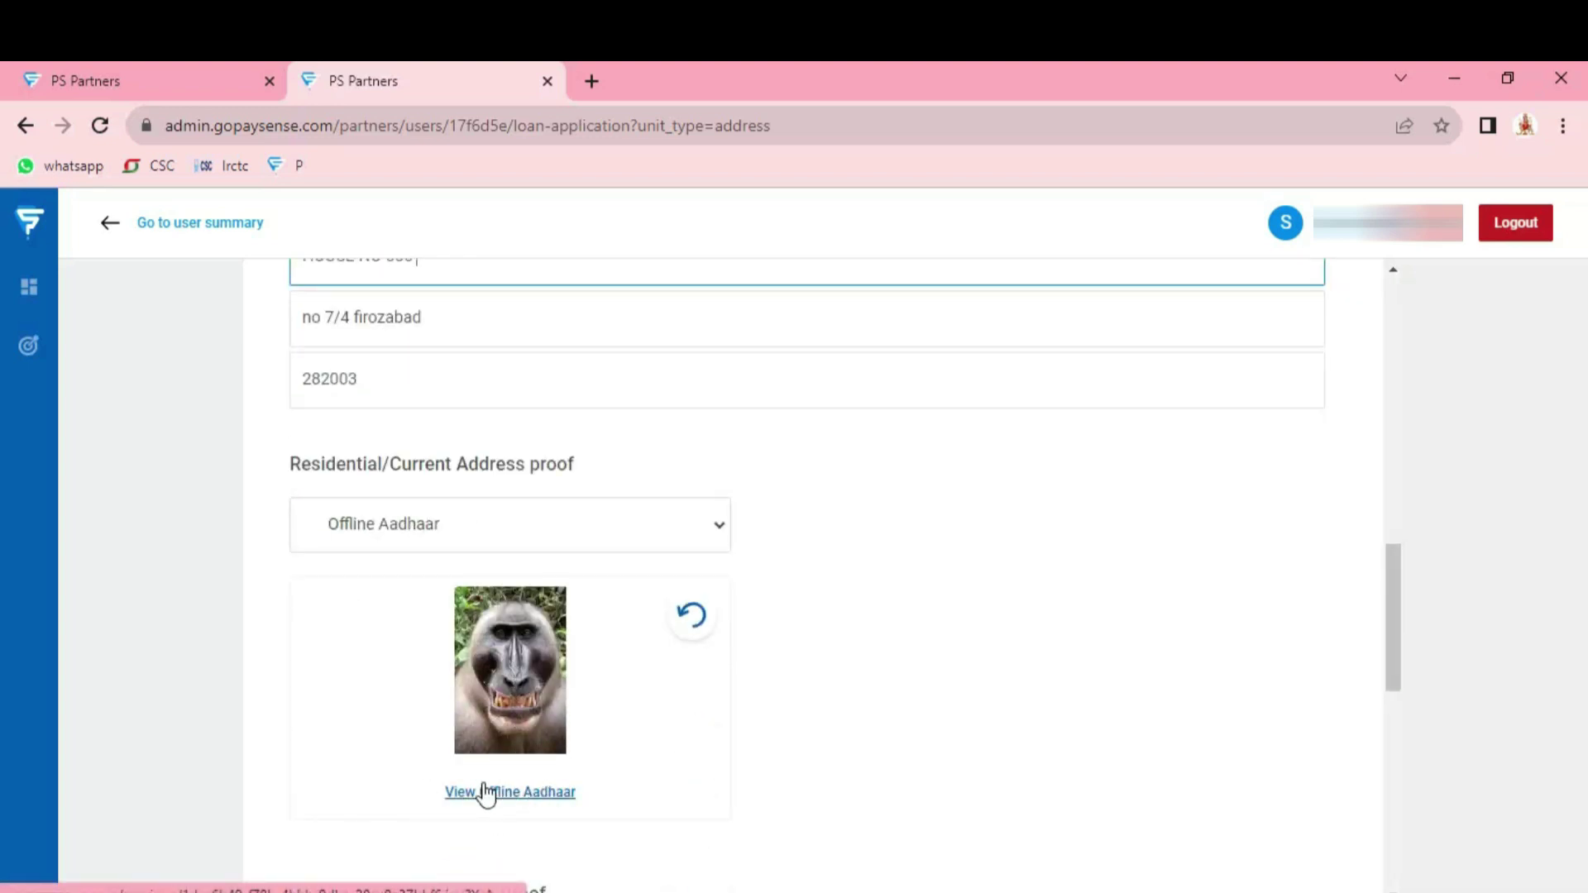
{"action": "scroll", "coordinate": [595, 634], "scroll_direction": "down", "scroll_amount": 3}
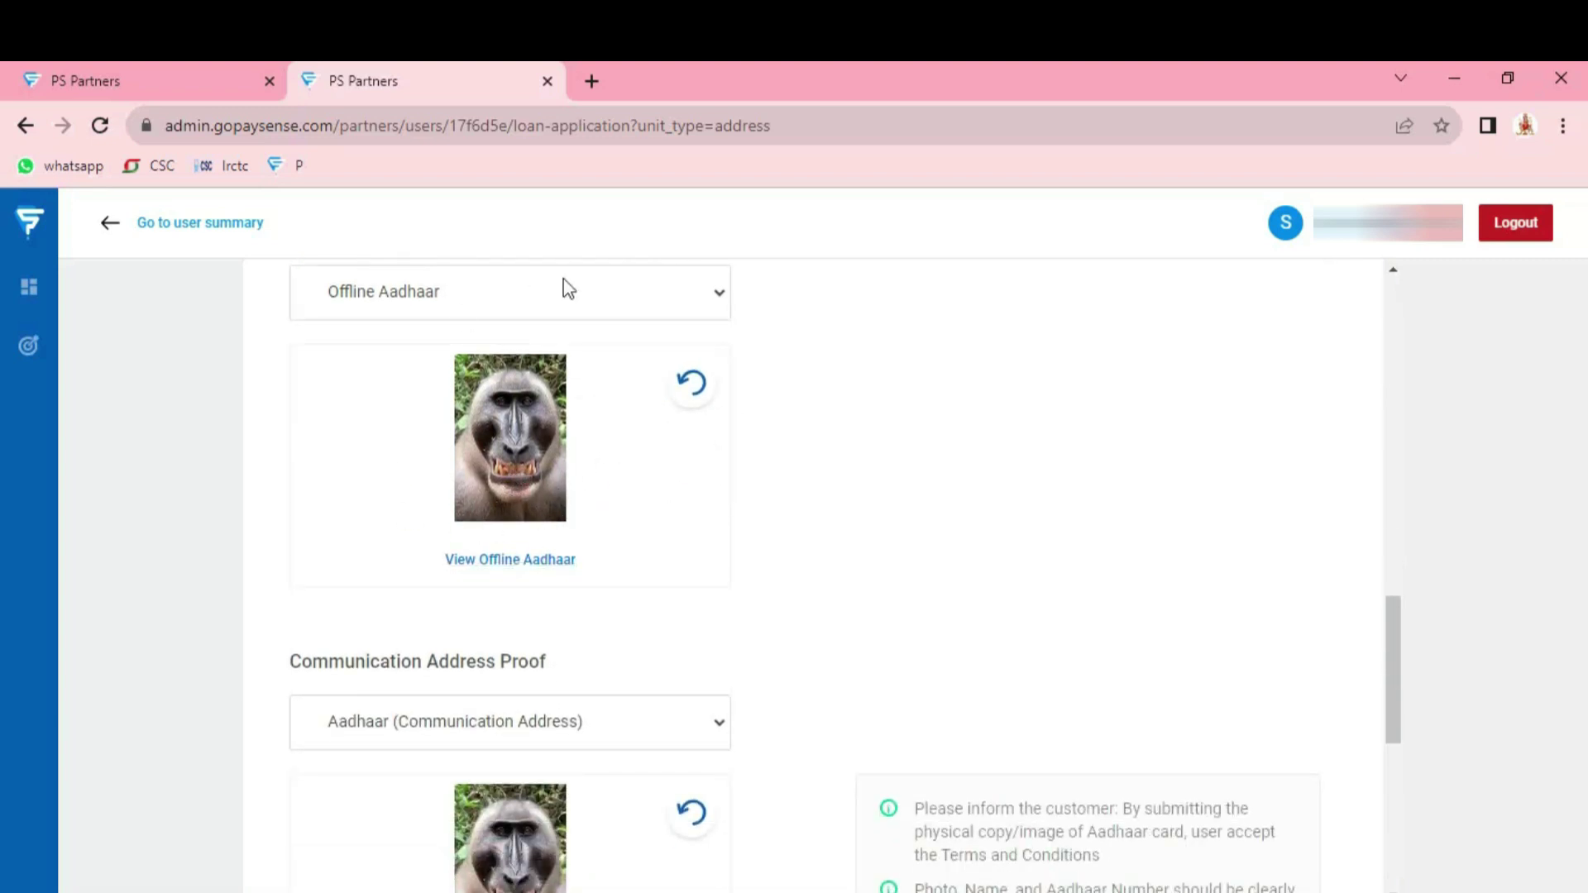
{"action": "scroll", "coordinate": [503, 513], "scroll_direction": "down", "scroll_amount": 2}
{"action": "scroll", "coordinate": [503, 513], "scroll_direction": "down", "scroll_amount": 2}
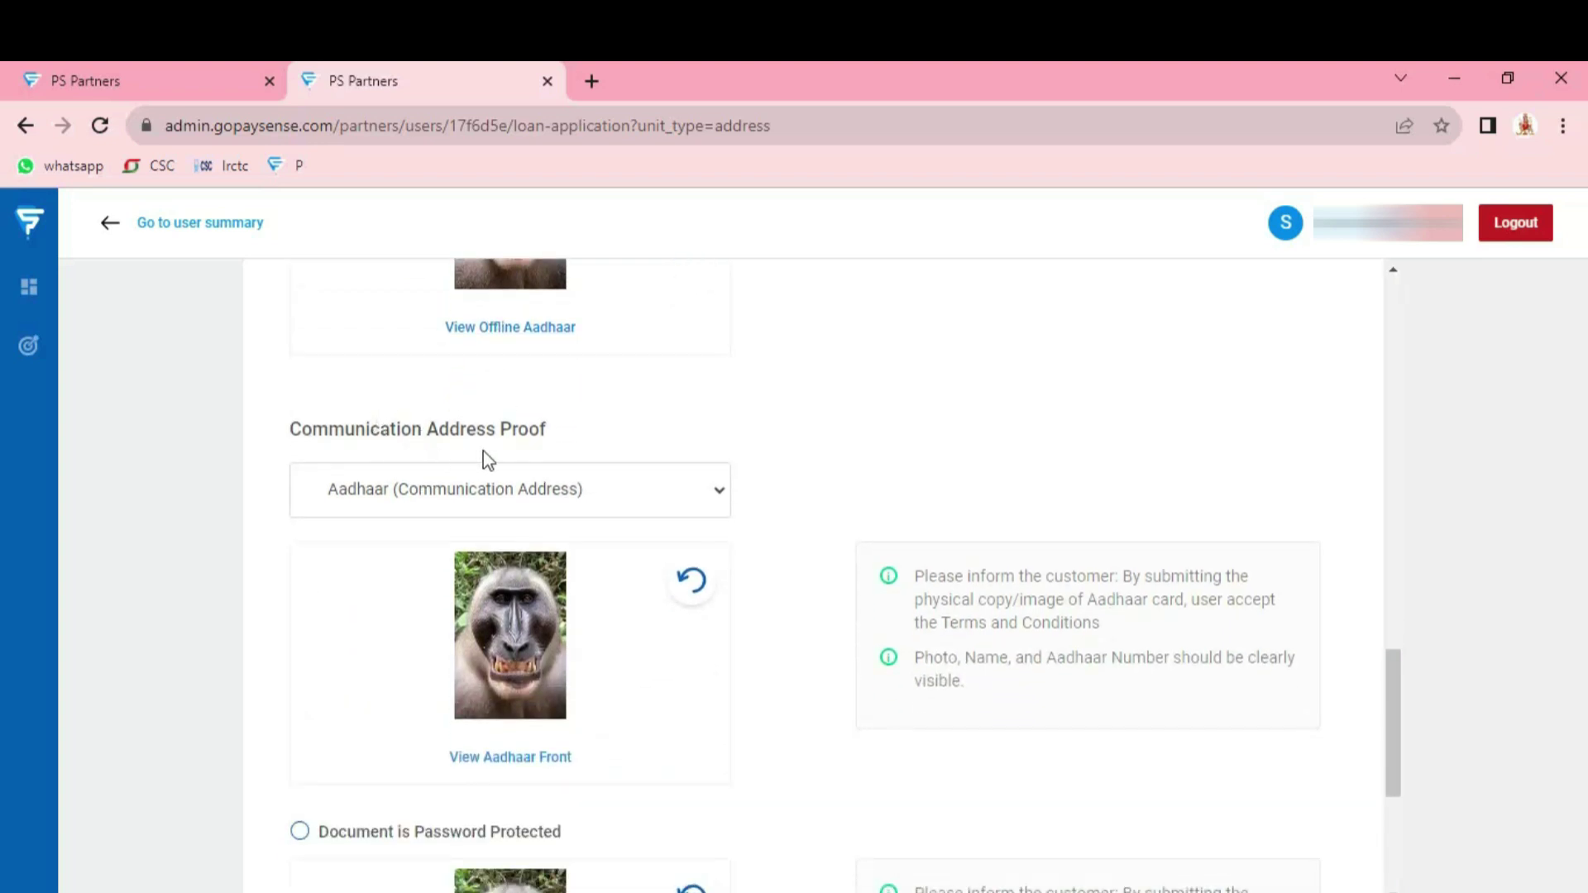
Choose Aadhaar (Communication Address) as the communication address proof and submit the address step
{"action": "left_click", "coordinate": [630, 511]}
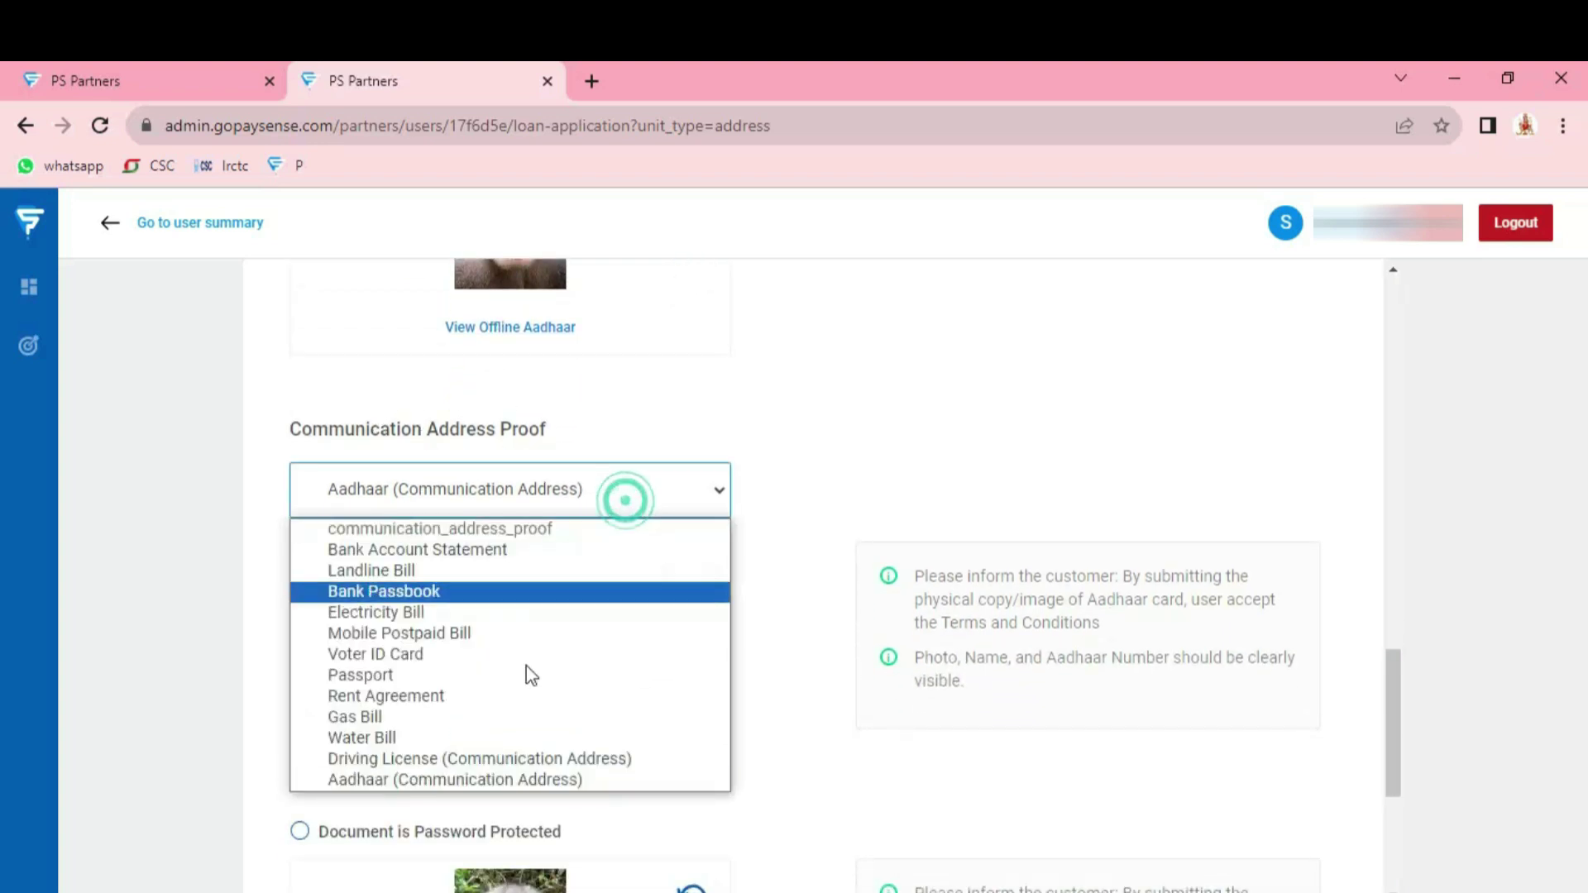
{"action": "left_click", "coordinate": [475, 781]}
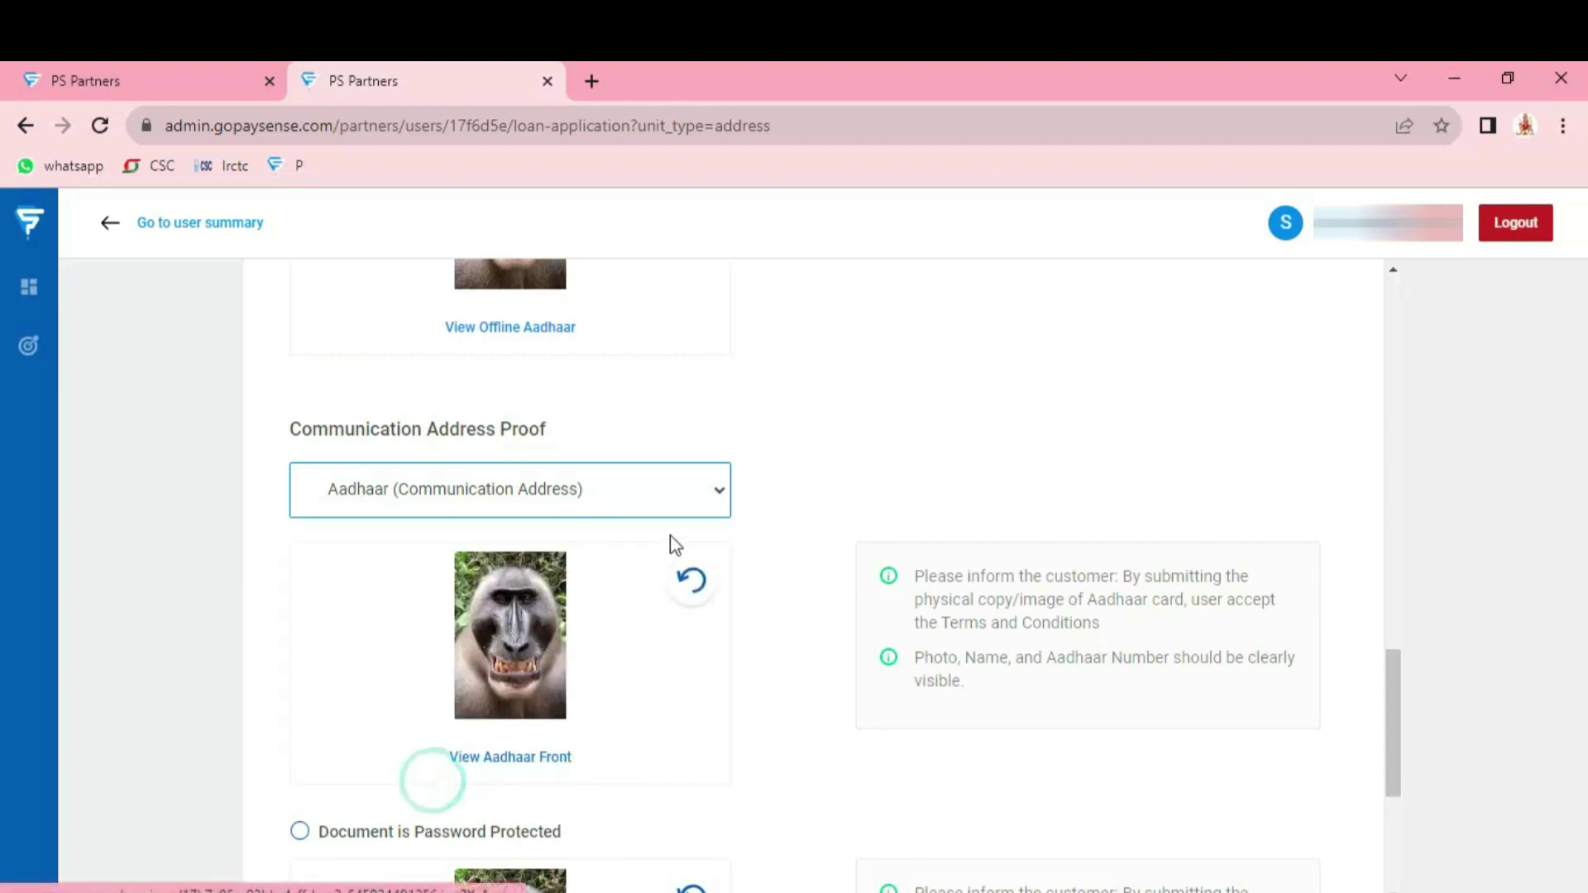
{"action": "scroll", "coordinate": [653, 542], "scroll_direction": "down", "scroll_amount": 2}
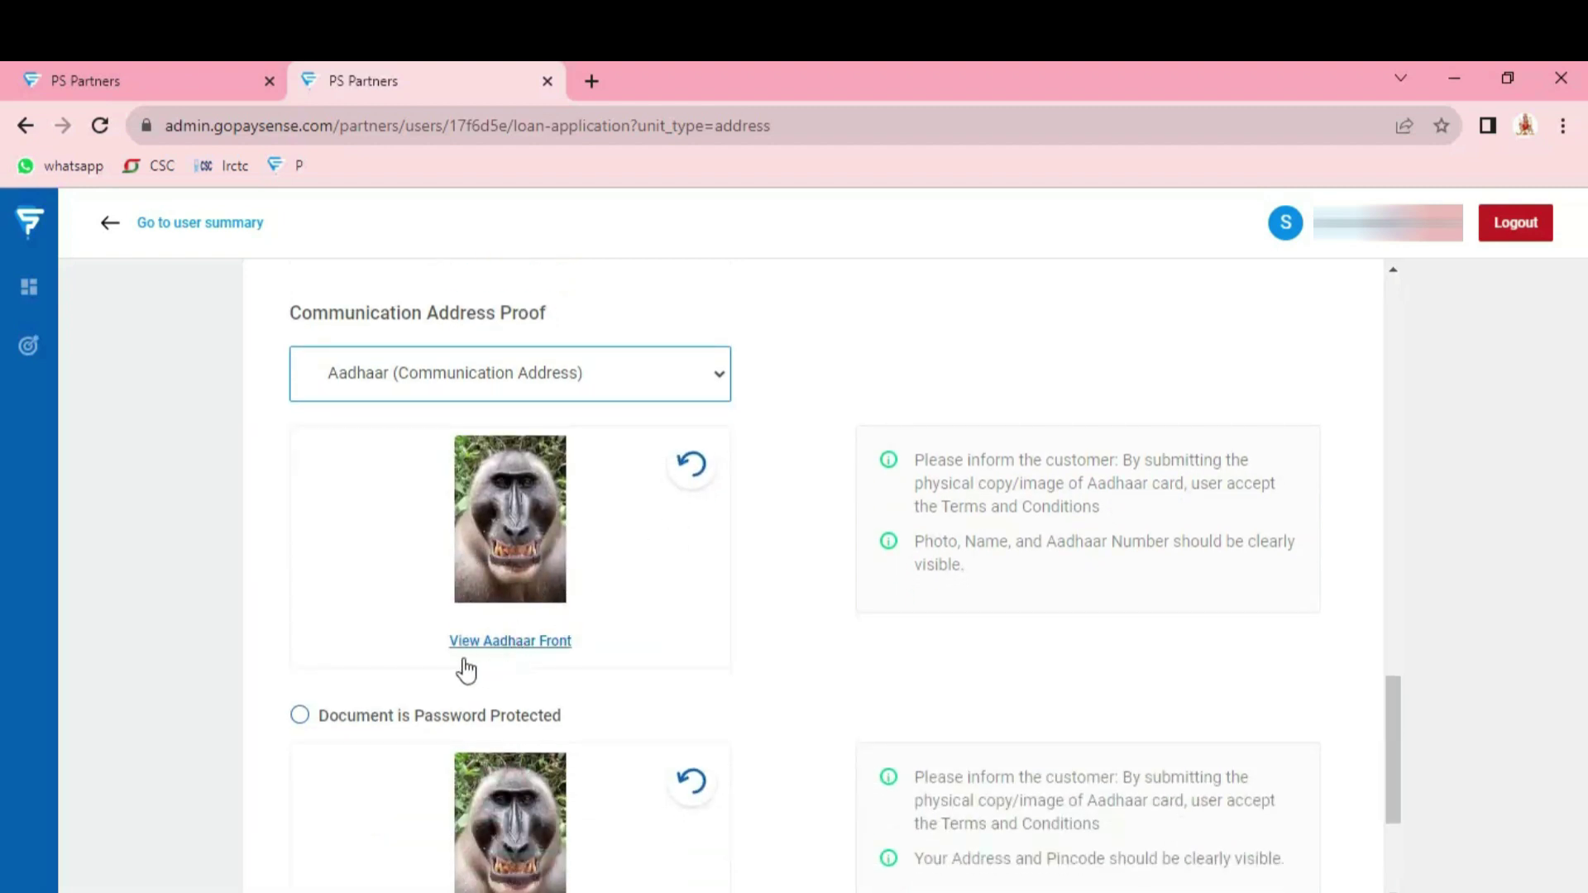
{"action": "scroll", "coordinate": [595, 556], "scroll_direction": "down", "scroll_amount": 3}
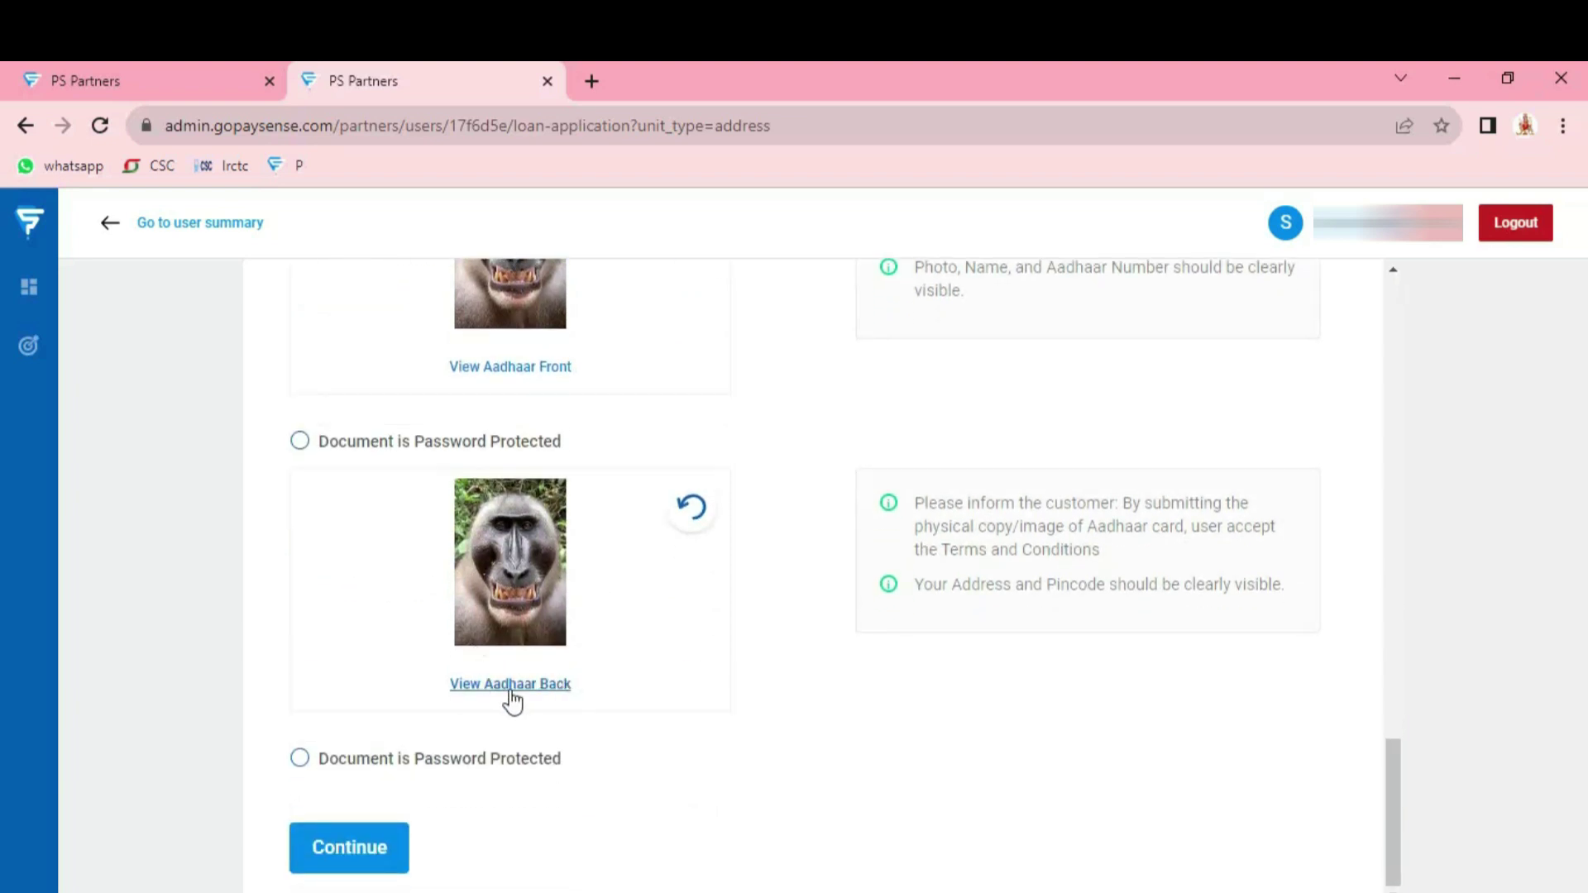
{"action": "left_click", "coordinate": [357, 860]}
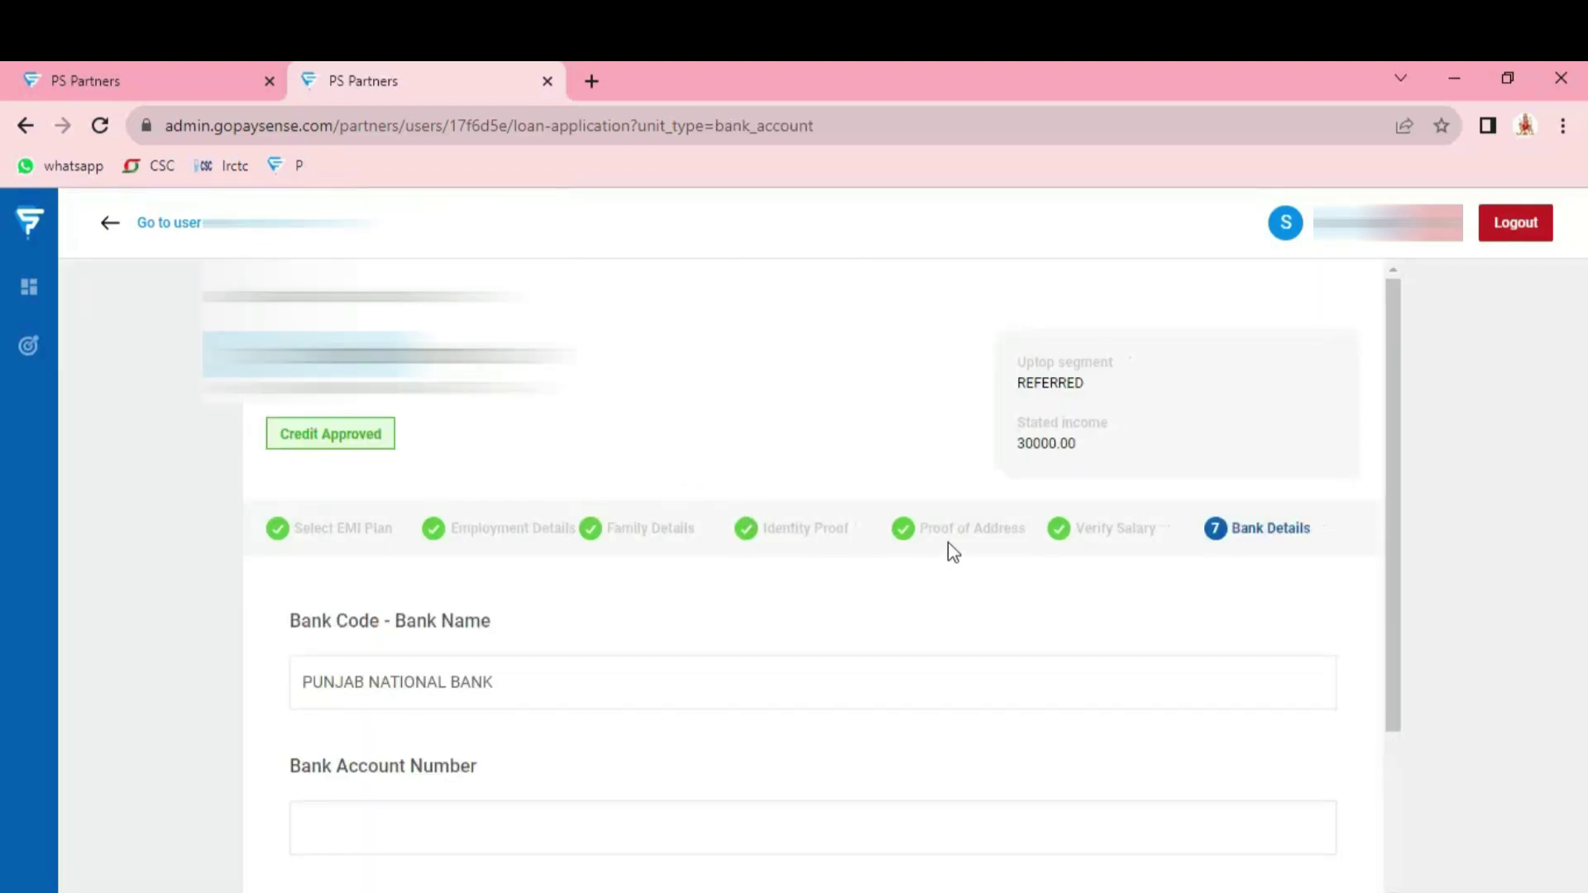
In Verify Salary, search 'PUNJA' and select PUNJAB NATIONAL BANK as the salary bank
{"action": "left_click", "coordinate": [1065, 540]}
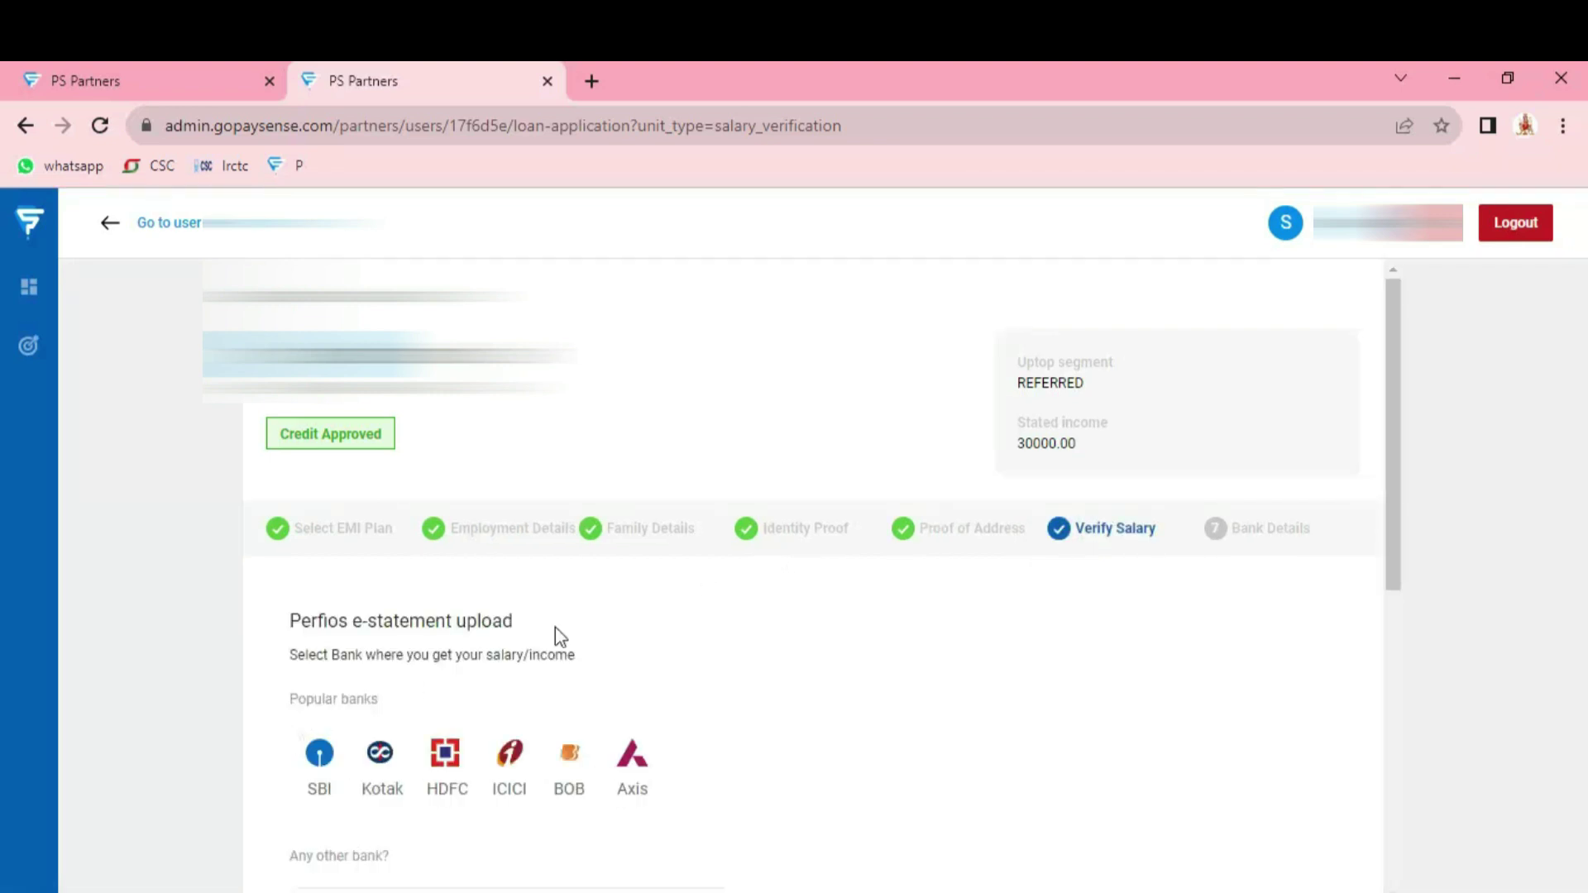
{"action": "scroll", "coordinate": [650, 581], "scroll_direction": "down", "scroll_amount": 1}
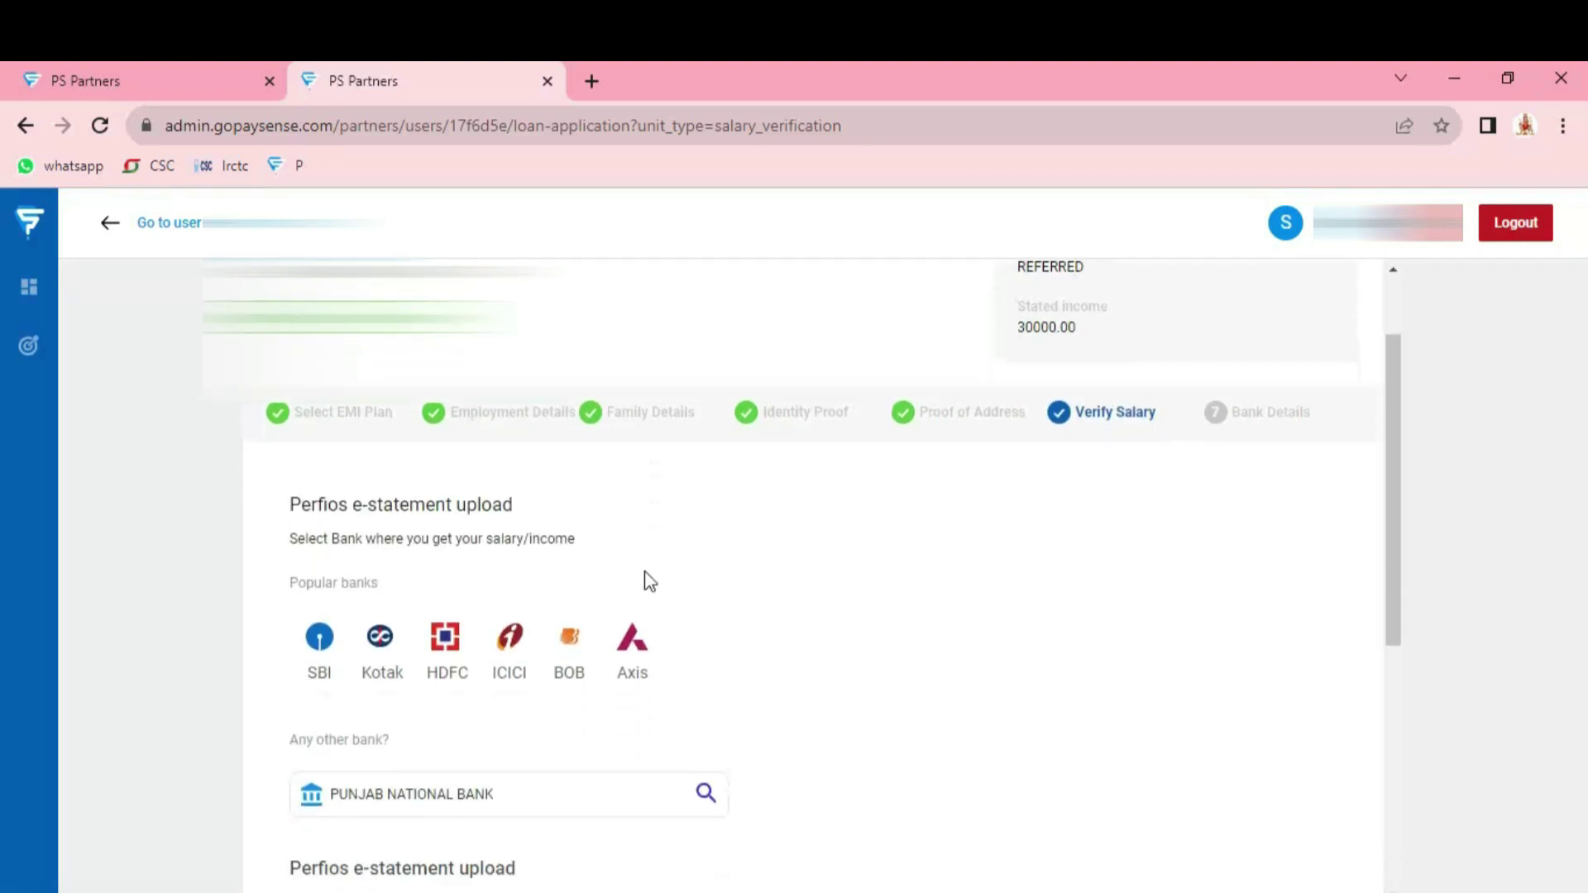
{"action": "scroll", "coordinate": [680, 612], "scroll_direction": "down", "scroll_amount": 1}
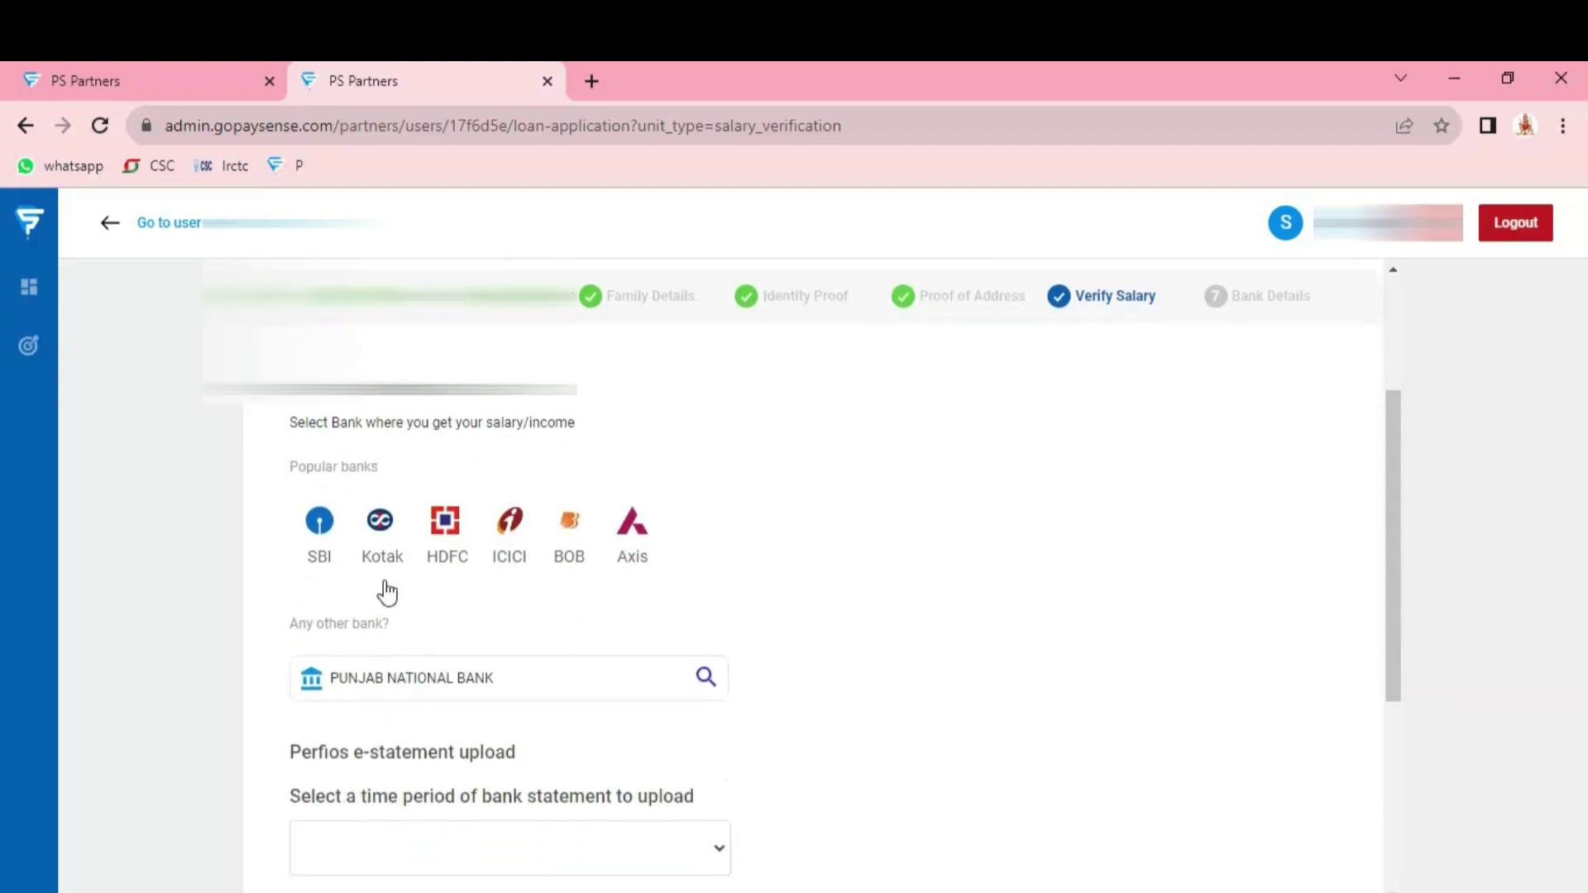
{"action": "left_click", "coordinate": [527, 685]}
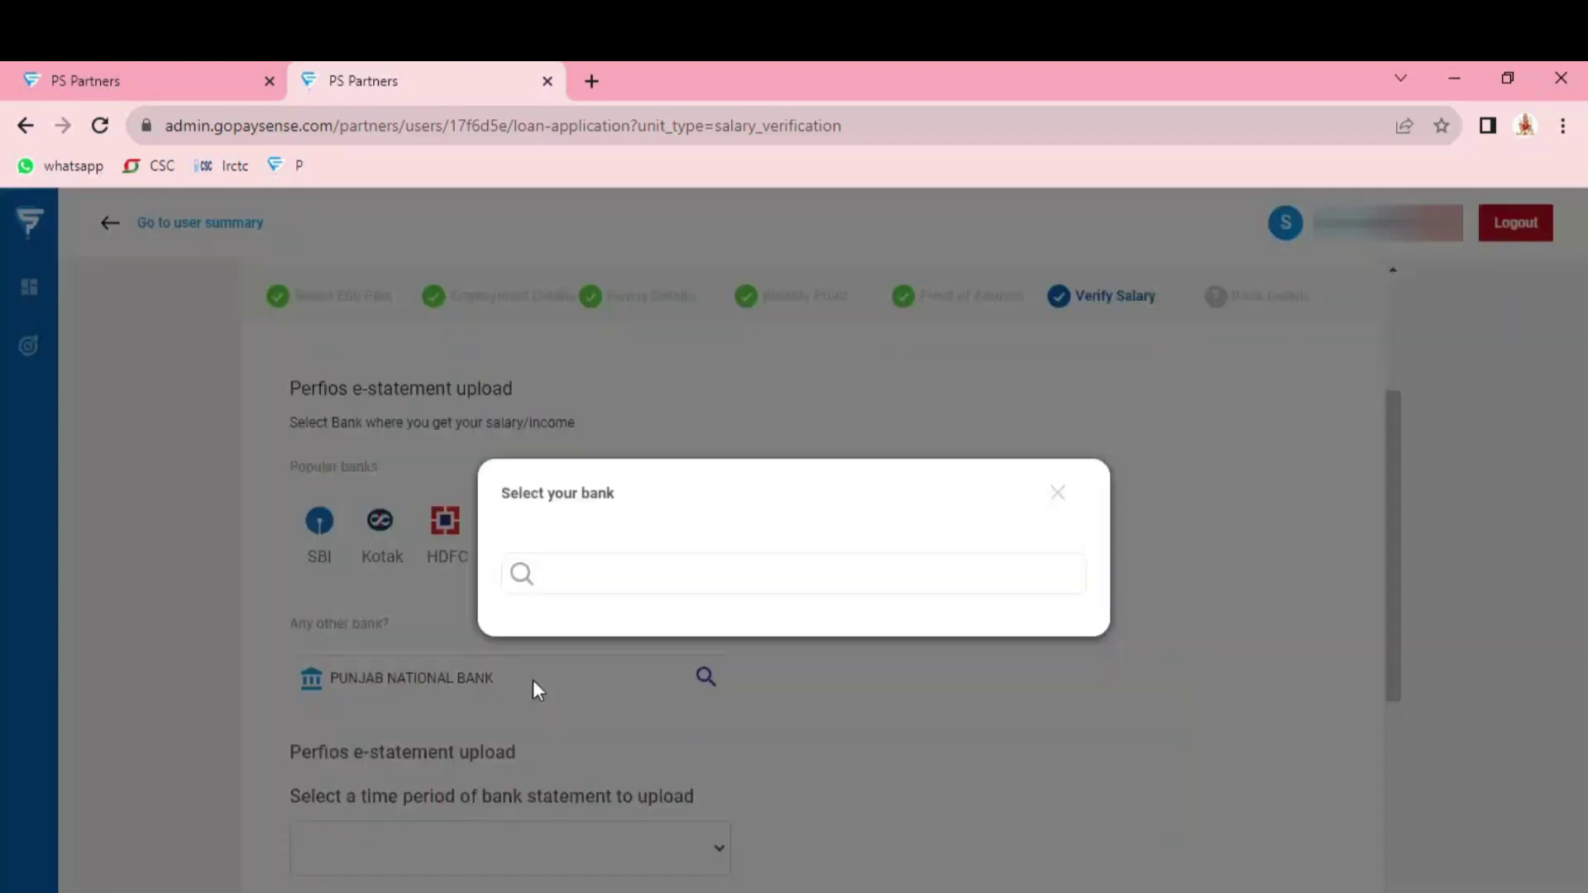
{"action": "left_click", "coordinate": [662, 572]}
{"action": "type", "text": "PUNJA"}
{"action": "scroll", "coordinate": [745, 614], "scroll_direction": "down", "scroll_amount": 1}
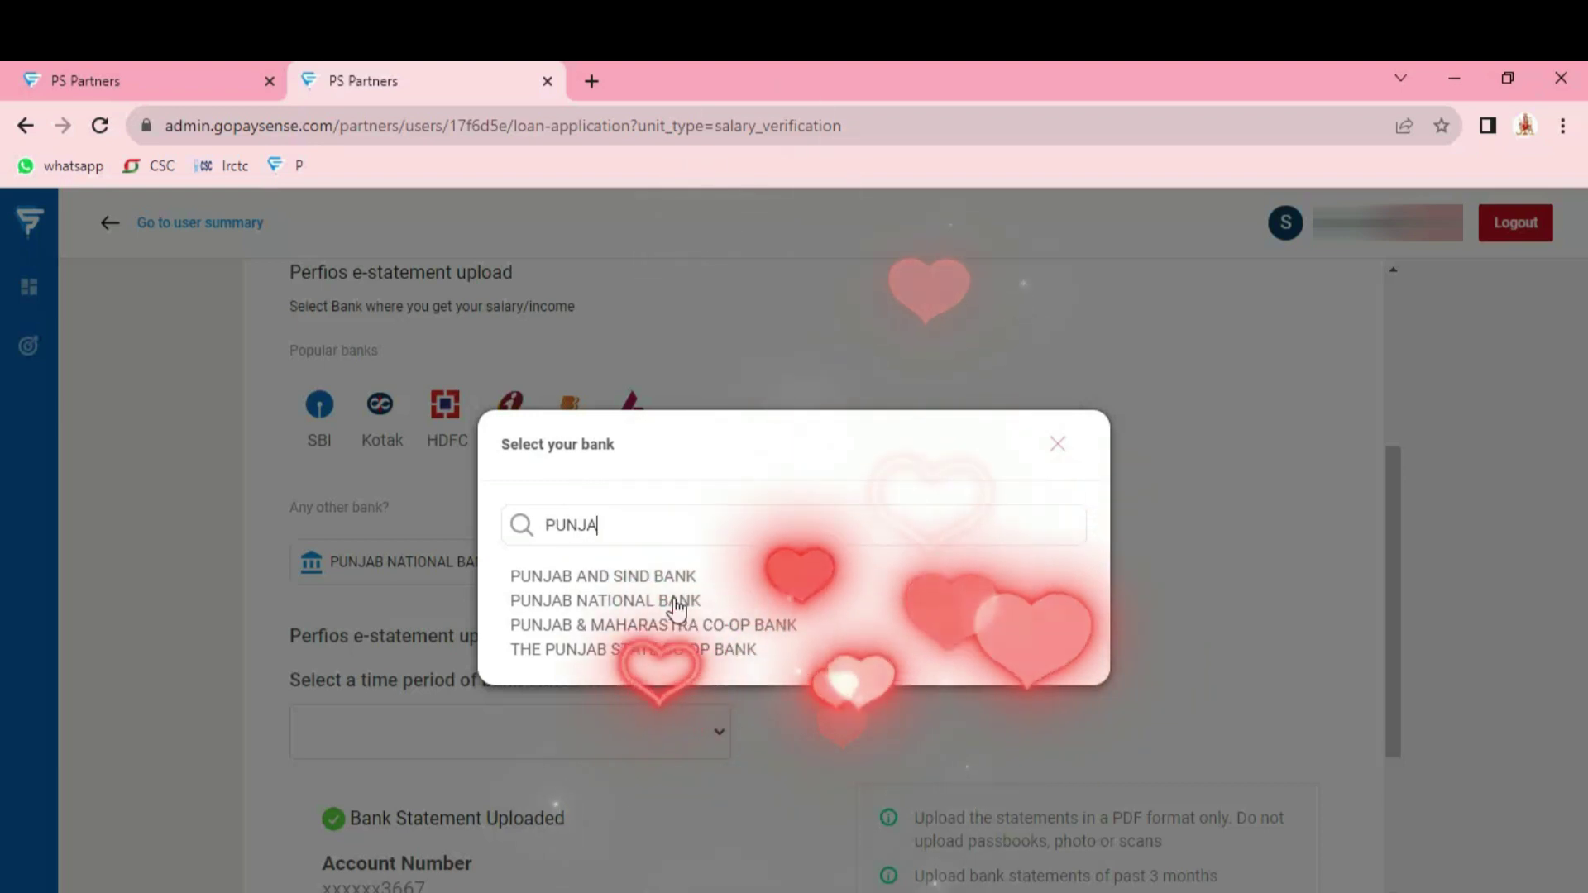
{"action": "left_click", "coordinate": [677, 602]}
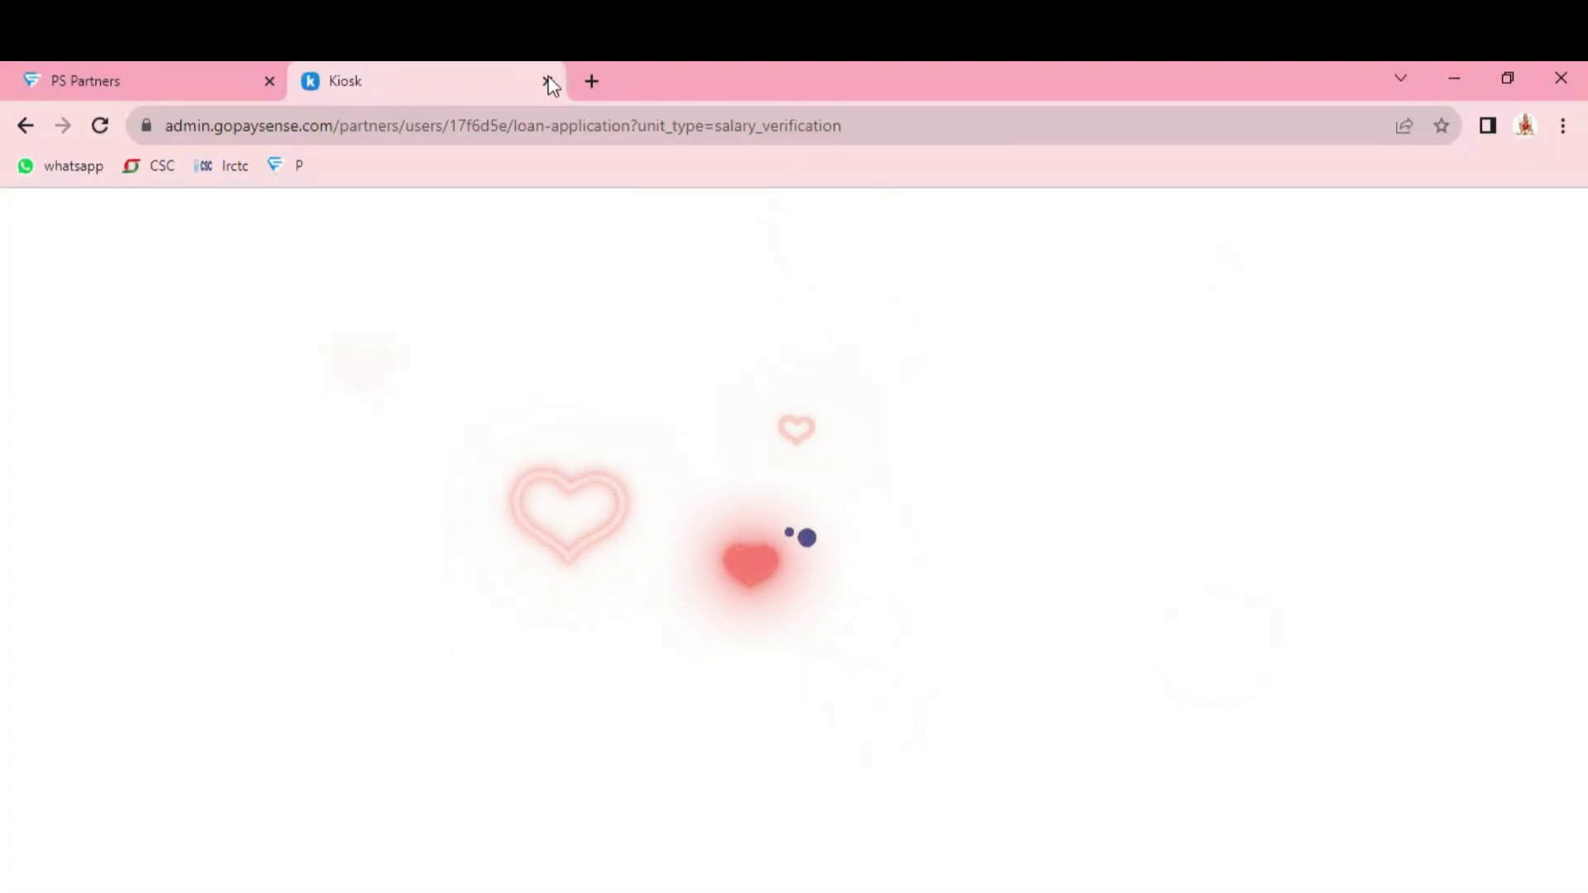
Reopen Verify Salary and submit it with the uploaded bank statement
{"action": "left_click", "coordinate": [1075, 541]}
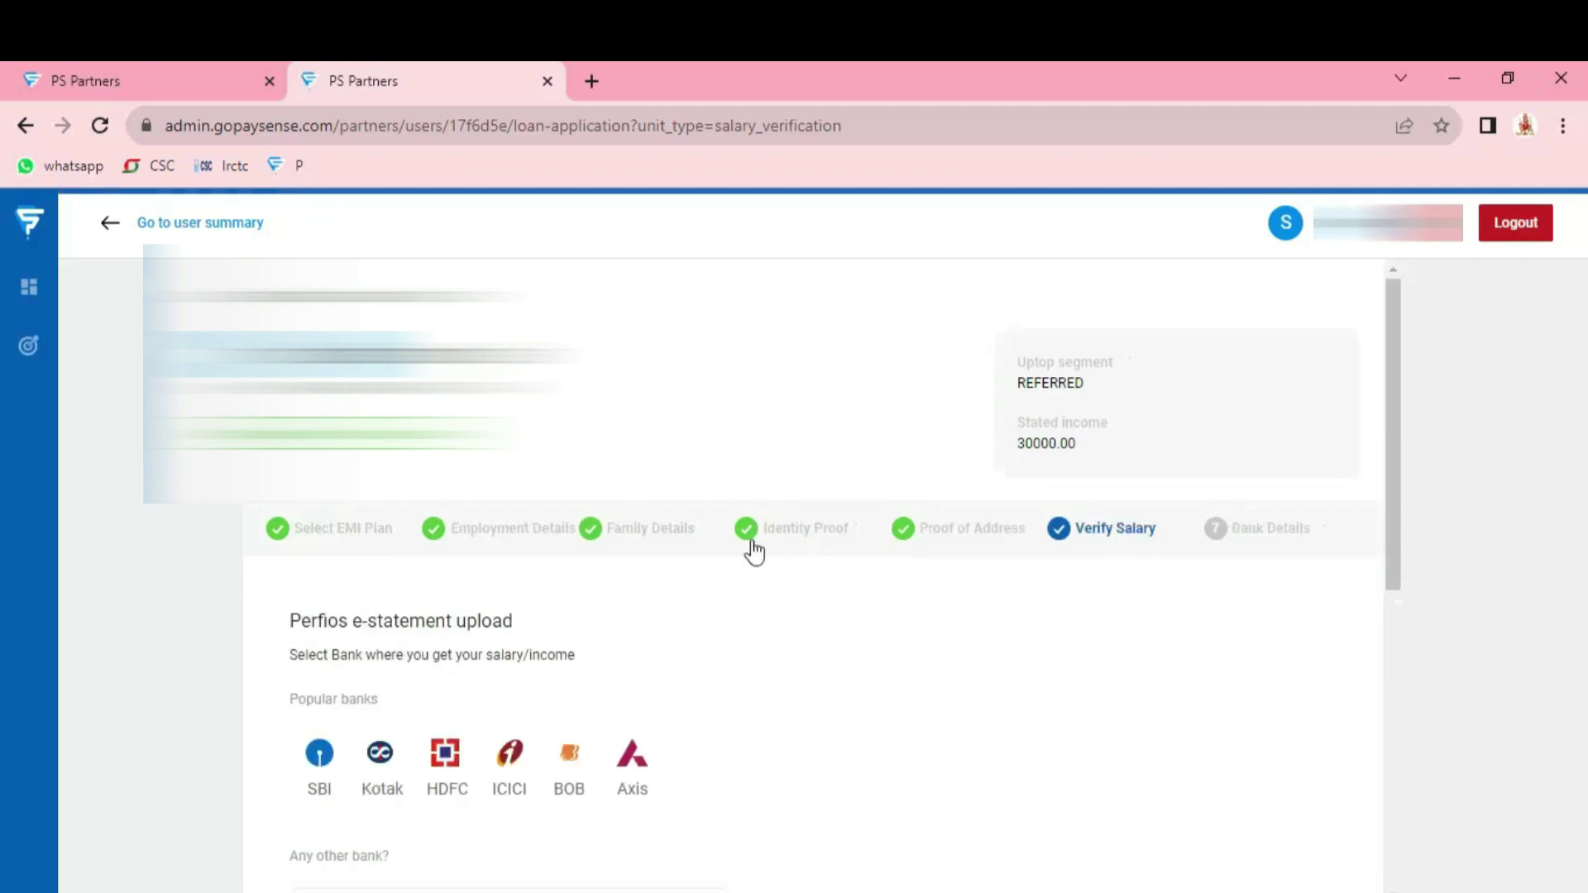
{"action": "scroll", "coordinate": [608, 596], "scroll_direction": "down", "scroll_amount": 4}
{"action": "scroll", "coordinate": [608, 596], "scroll_direction": "down", "scroll_amount": 3}
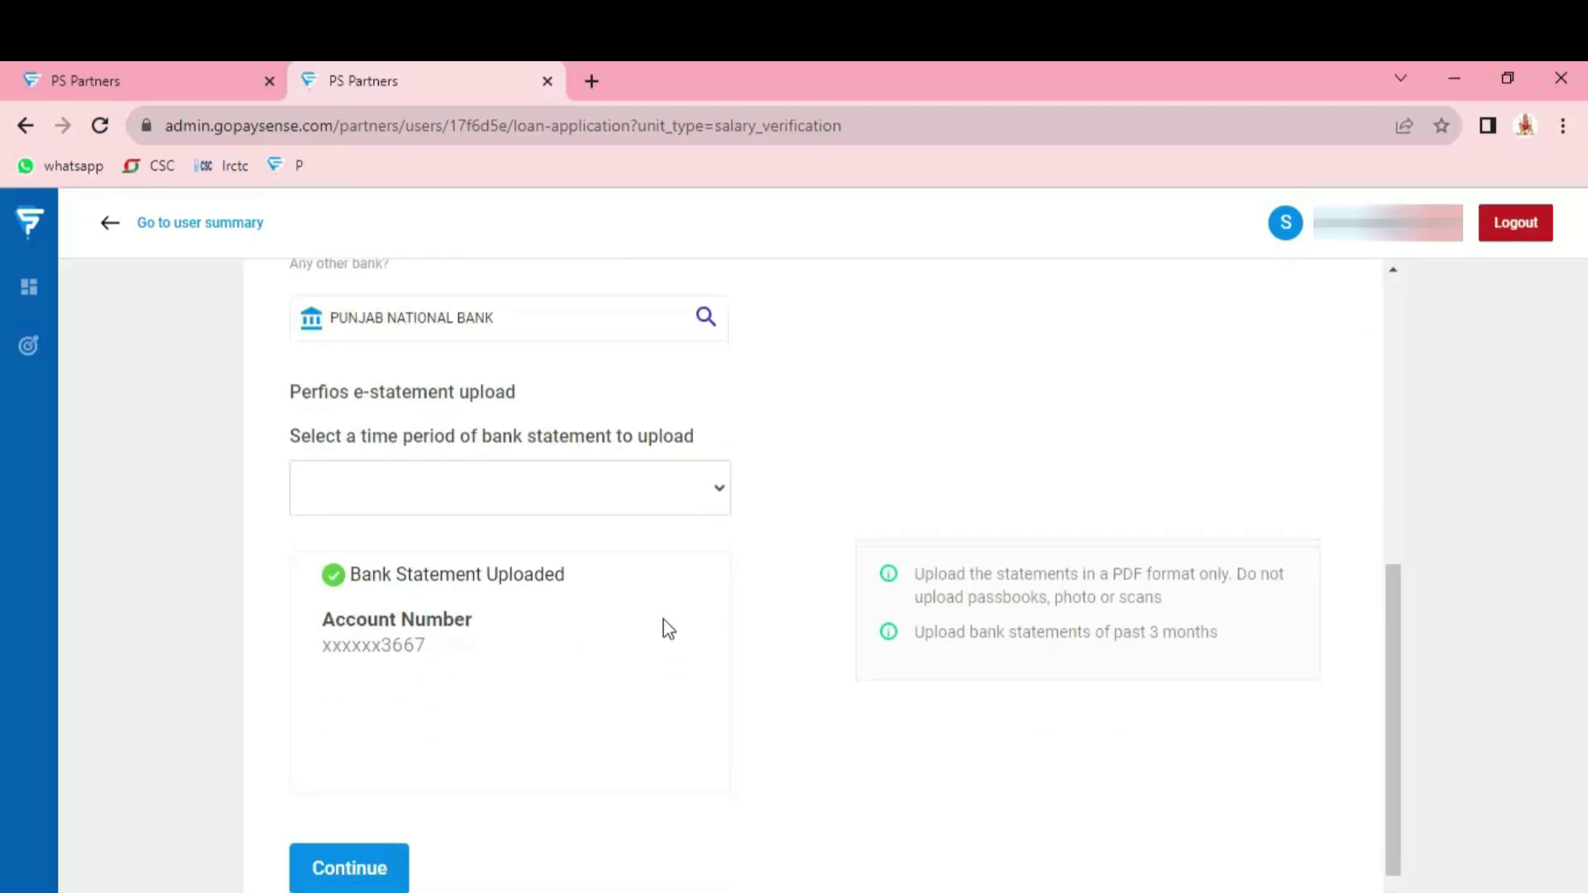
{"action": "scroll", "coordinate": [666, 627], "scroll_direction": "down", "scroll_amount": 1}
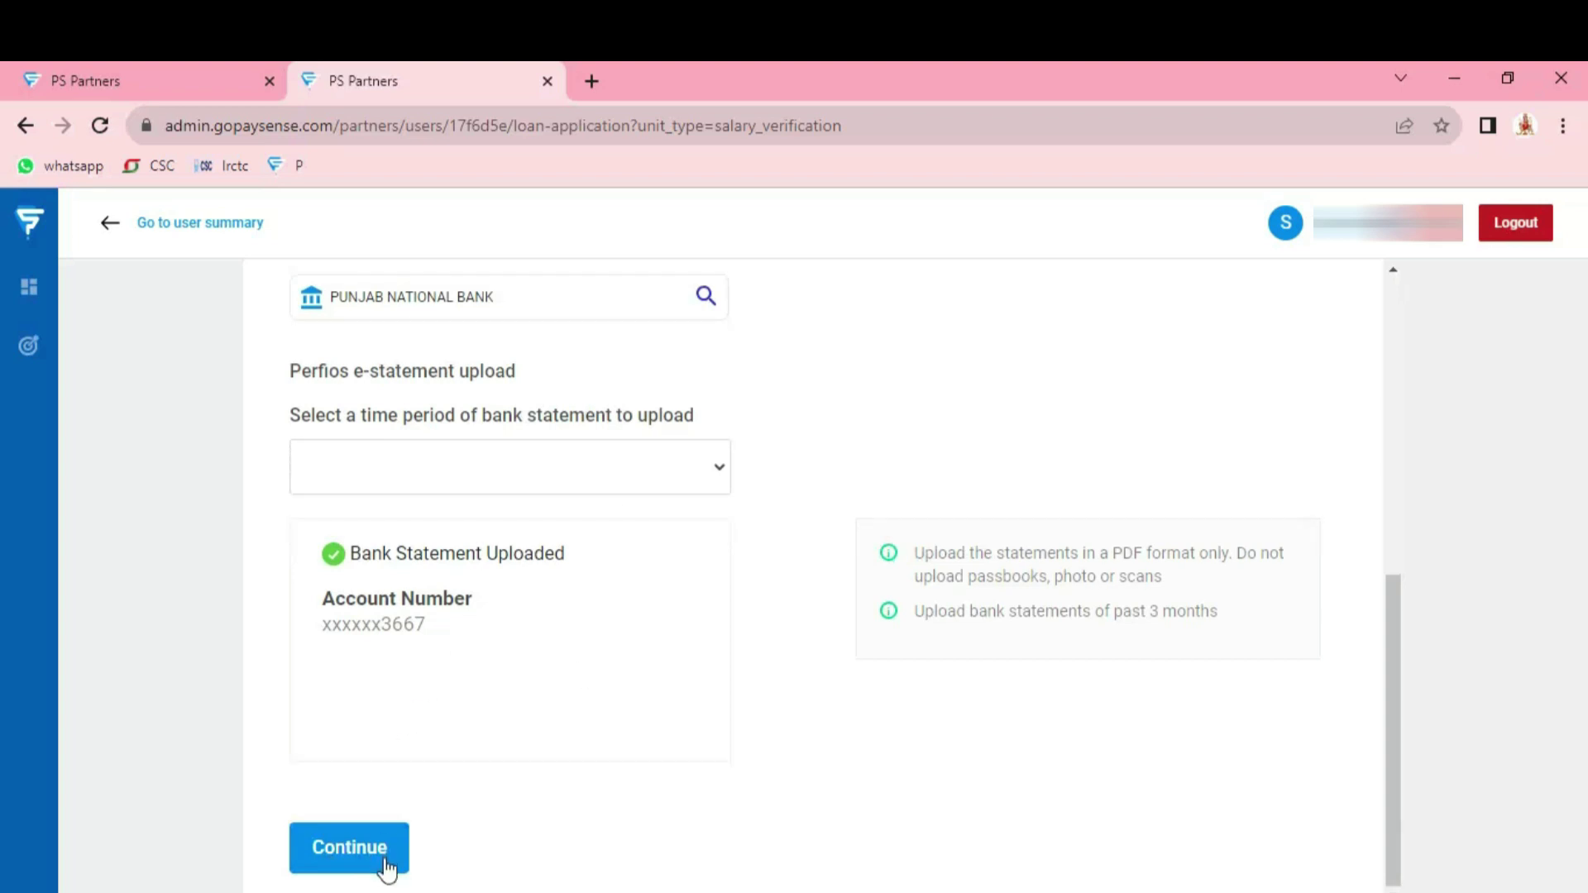
{"action": "left_click", "coordinate": [354, 859]}
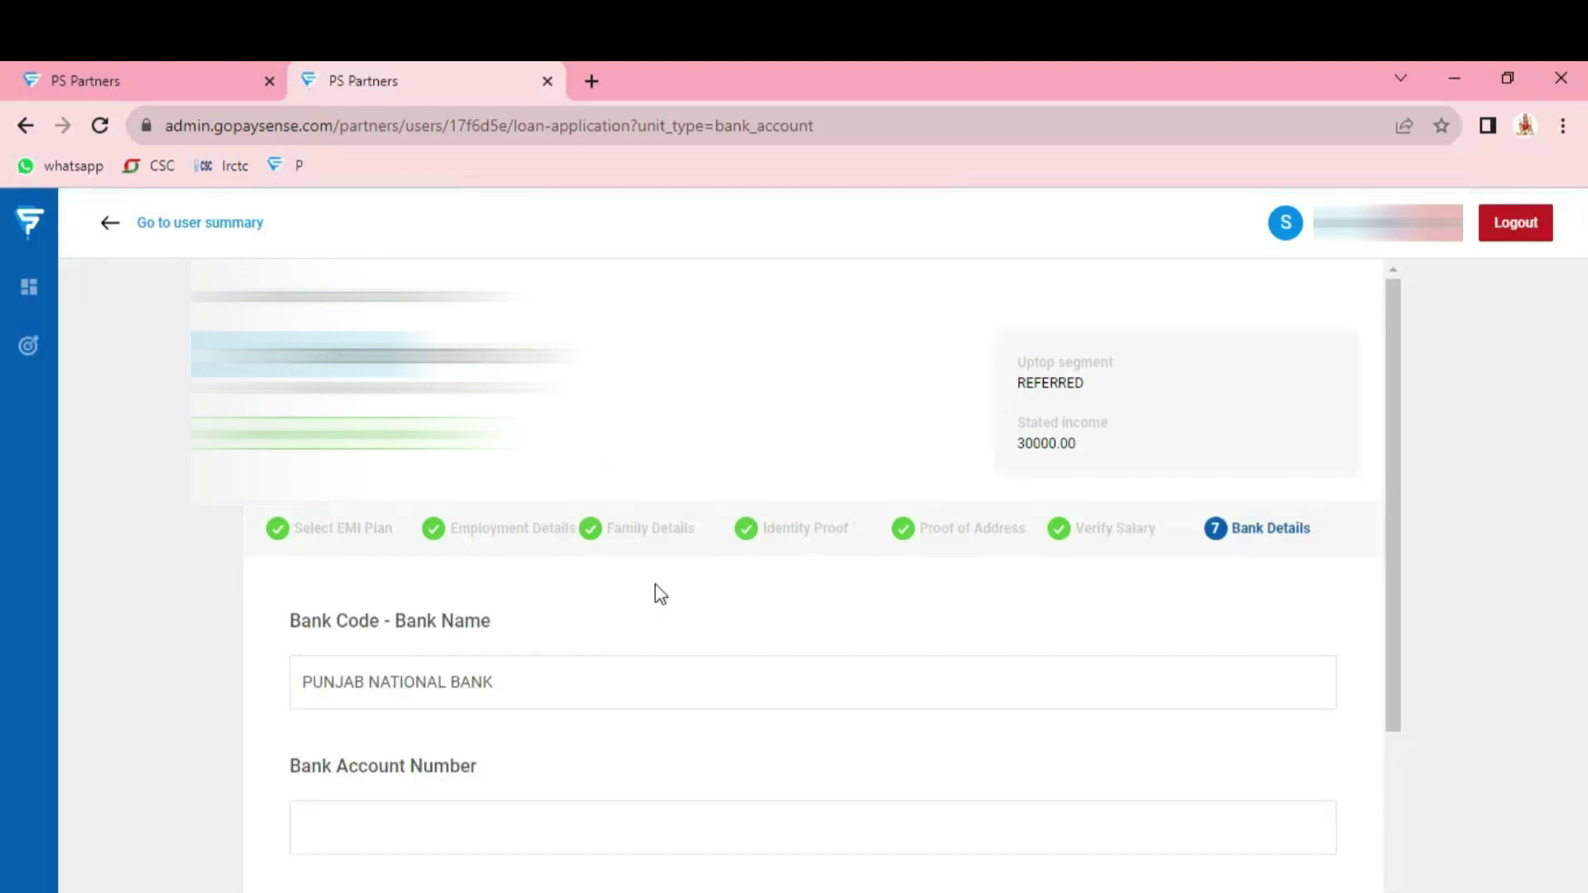
Enter the bank account number with IFSC PUNB0701100 and submit; the account mismatch is rejected
{"action": "scroll", "coordinate": [433, 691], "scroll_direction": "down", "scroll_amount": 1}
{"action": "scroll", "coordinate": [545, 691], "scroll_direction": "down", "scroll_amount": 1}
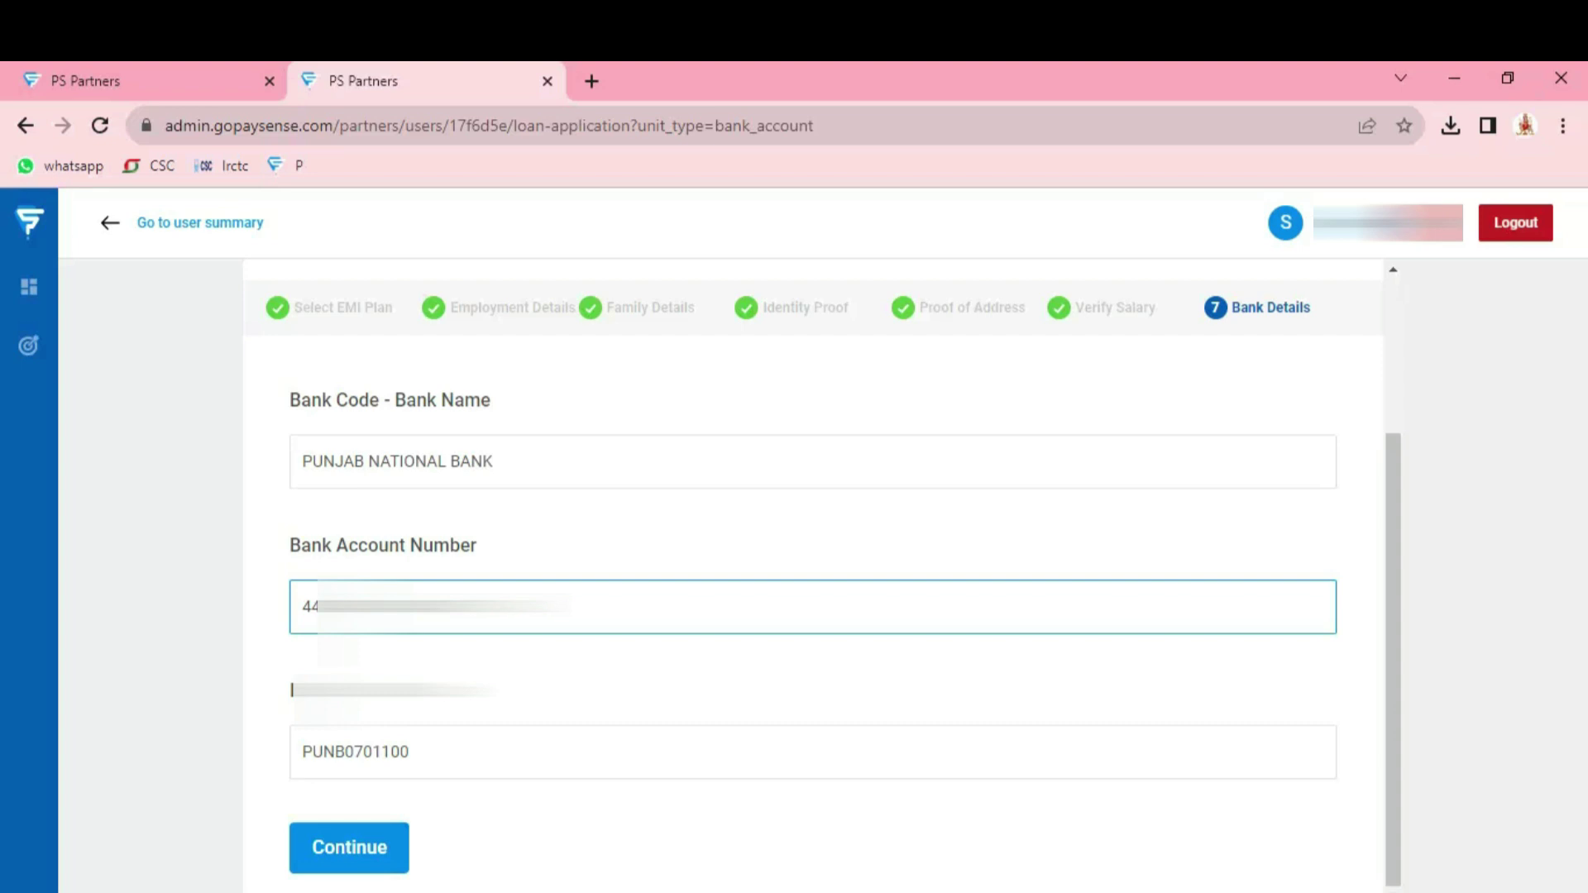
{"action": "left_click", "coordinate": [637, 673]}
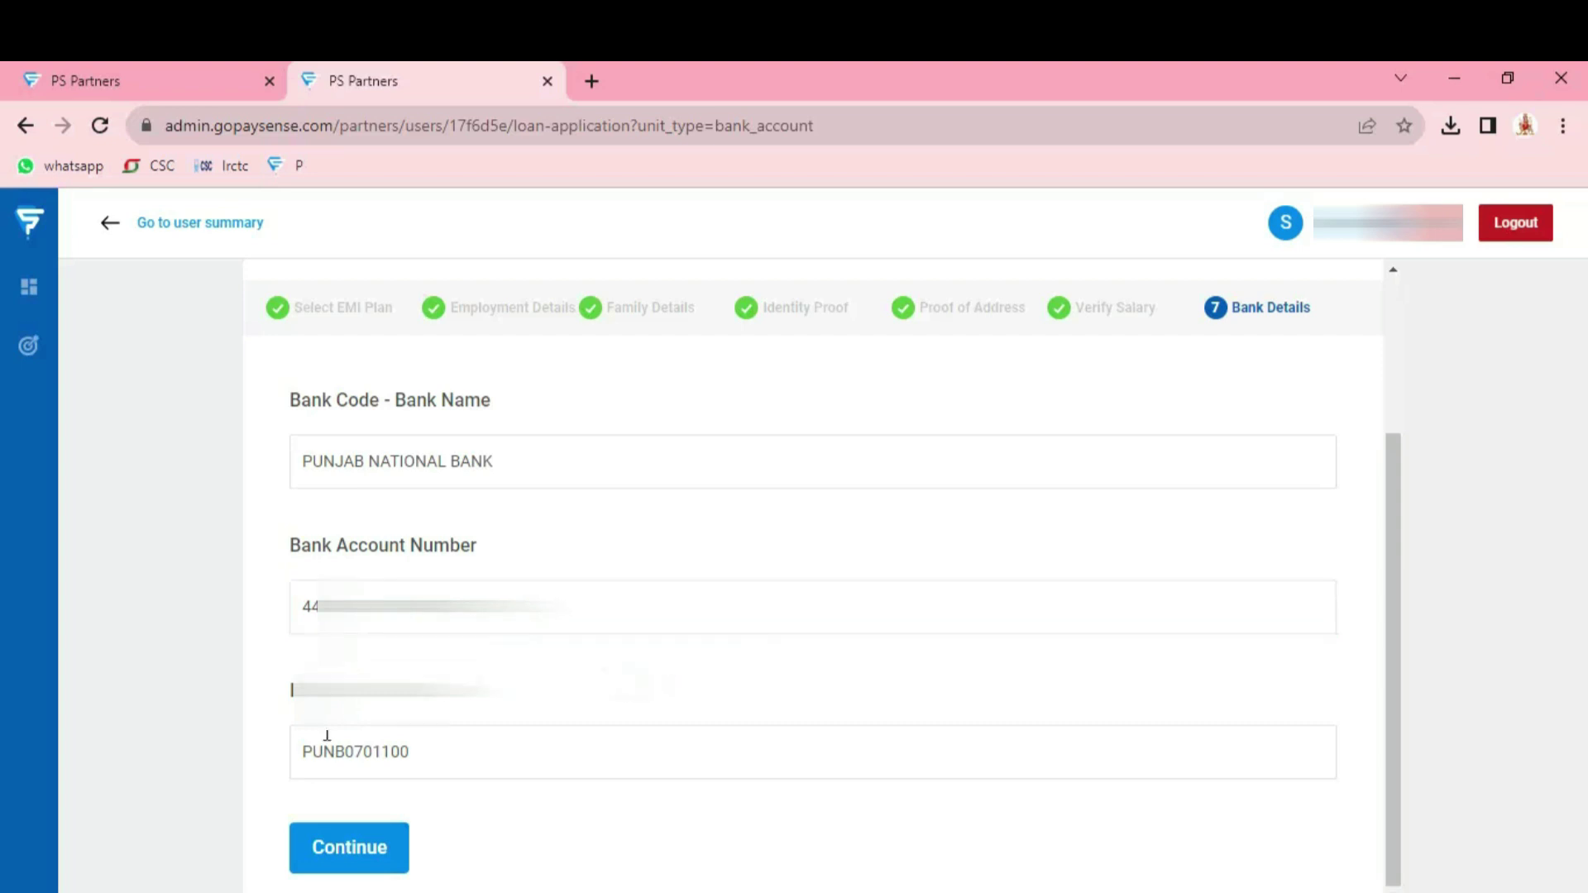
{"action": "left_click", "coordinate": [338, 852]}
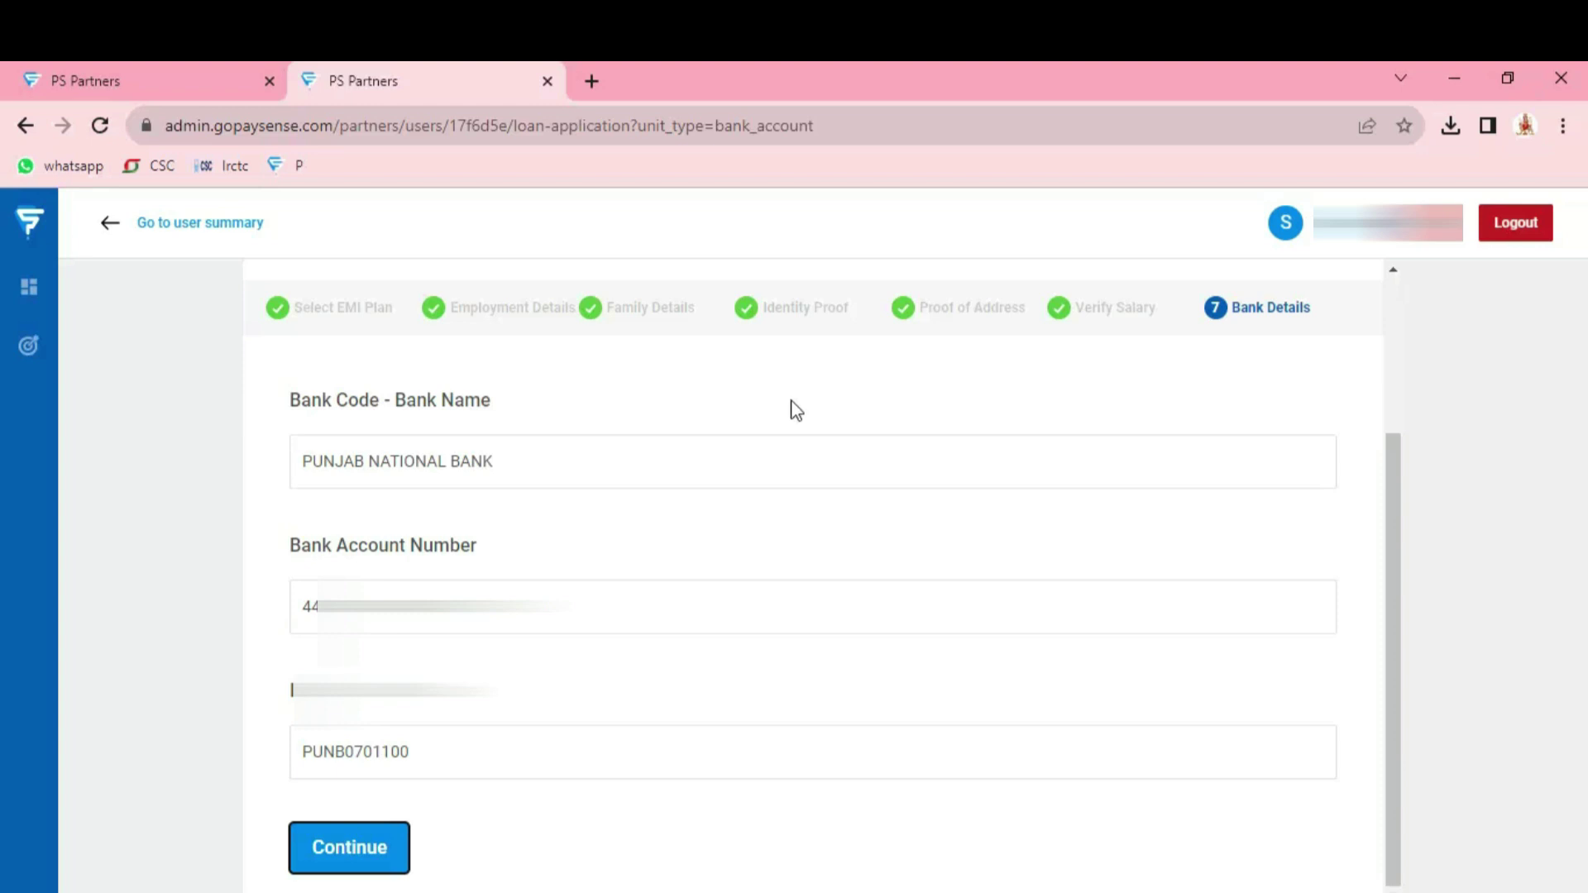
{"action": "scroll", "coordinate": [932, 417], "scroll_direction": "up", "scroll_amount": 2}
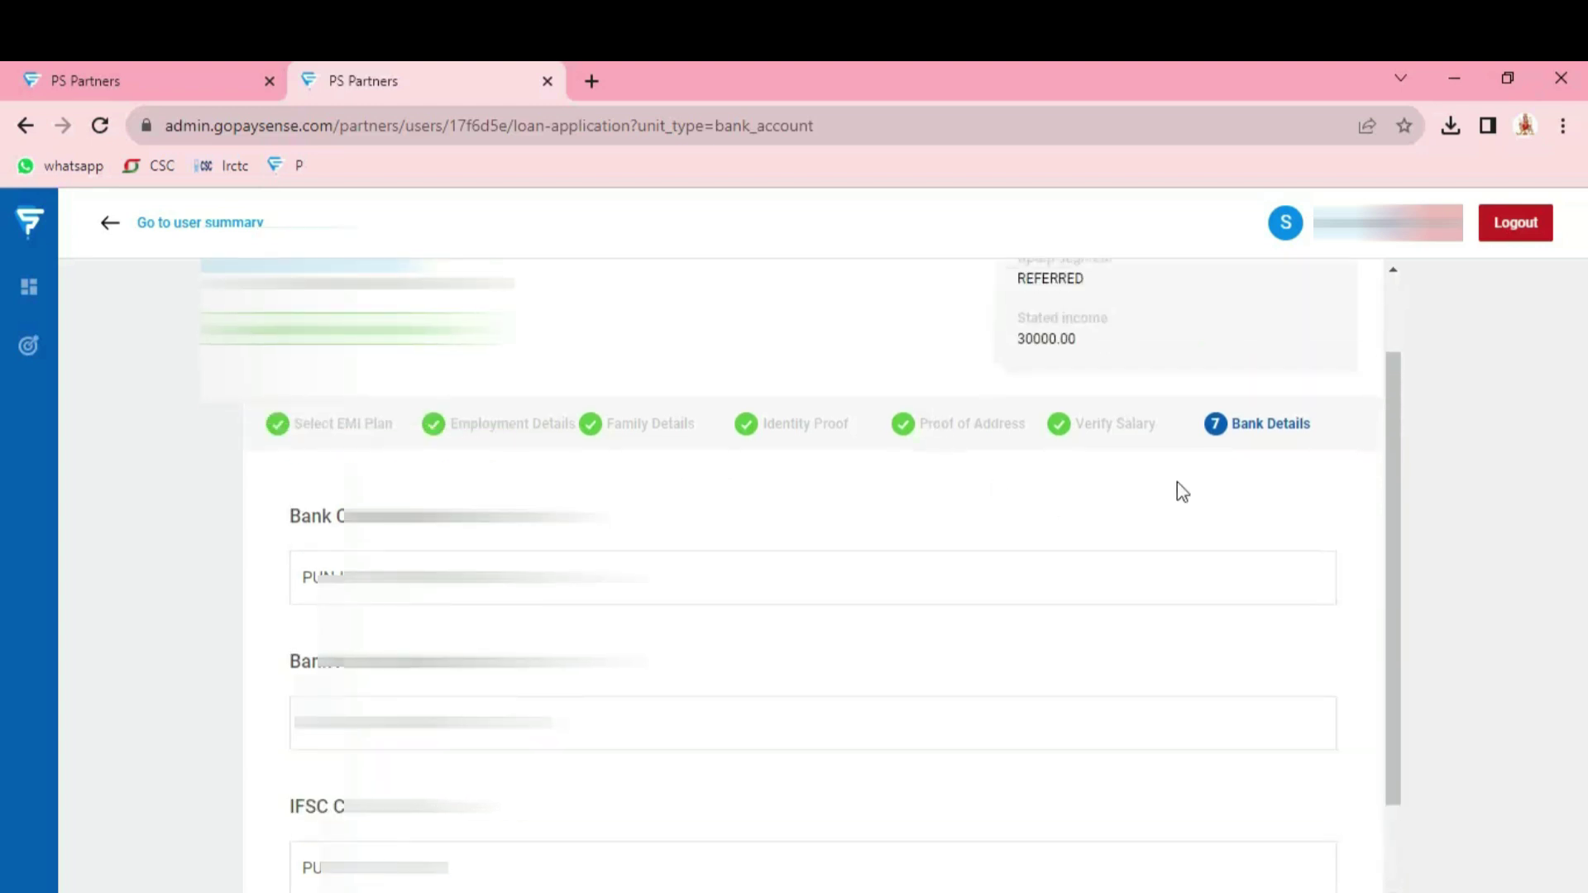